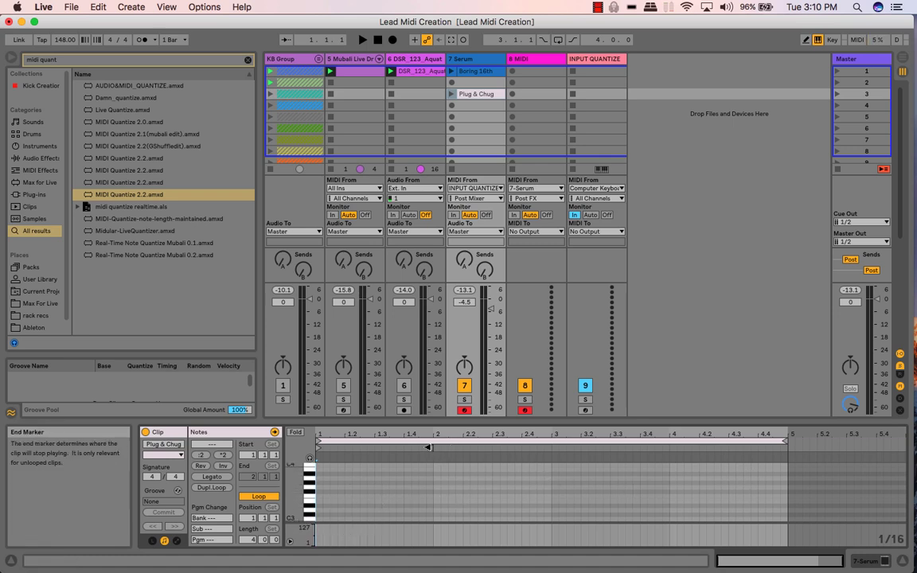
Step: Extend the Plug & Chug clip's end marker to bar 5 and enter a three-sixteenth D2 note at 1.1.1
mouse_move(431, 448)
left_mouse_down()
mouse_move(784, 443)
mouse_move(765, 446)
left_mouse_up()
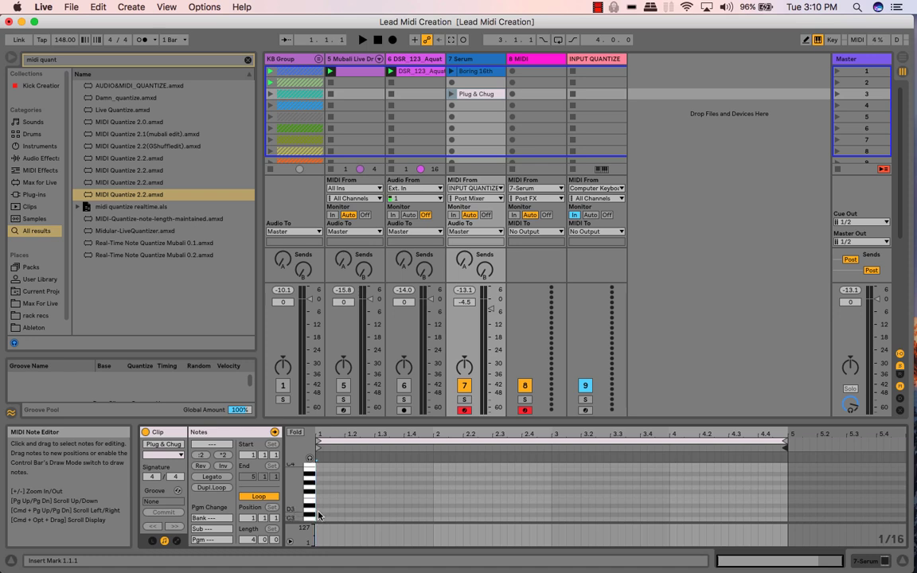
scroll(318, 514, "down", 3)
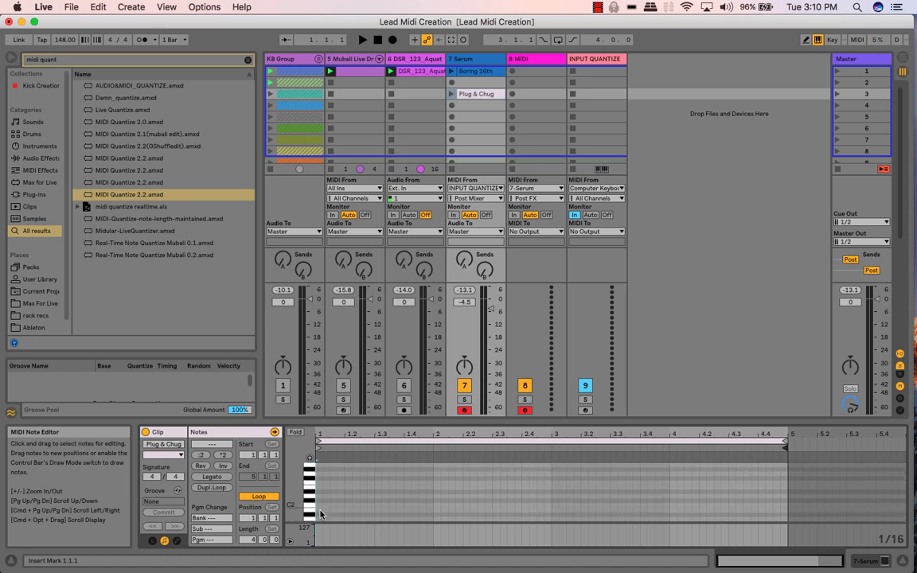
scroll(320, 497, "up", 2)
left_click(324, 498)
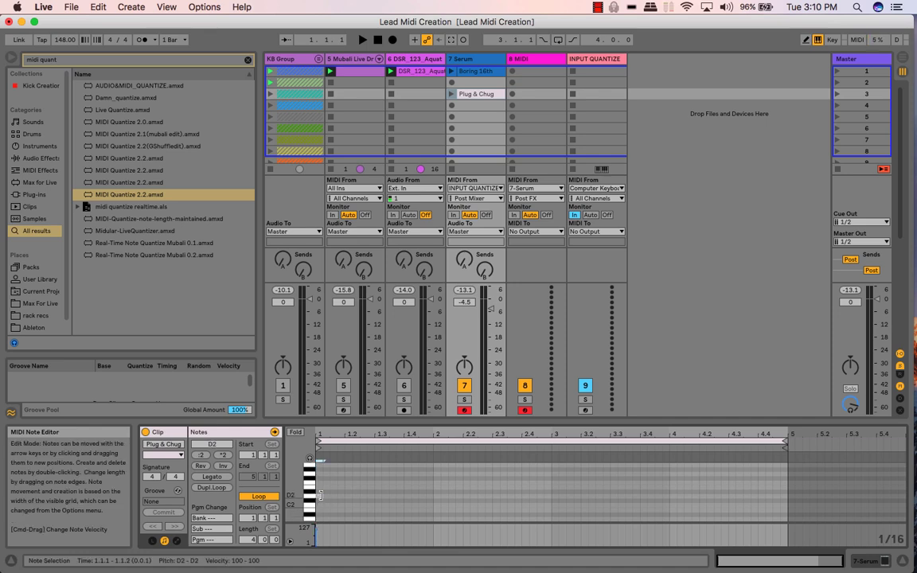
left_click_drag(321, 495, 335, 494)
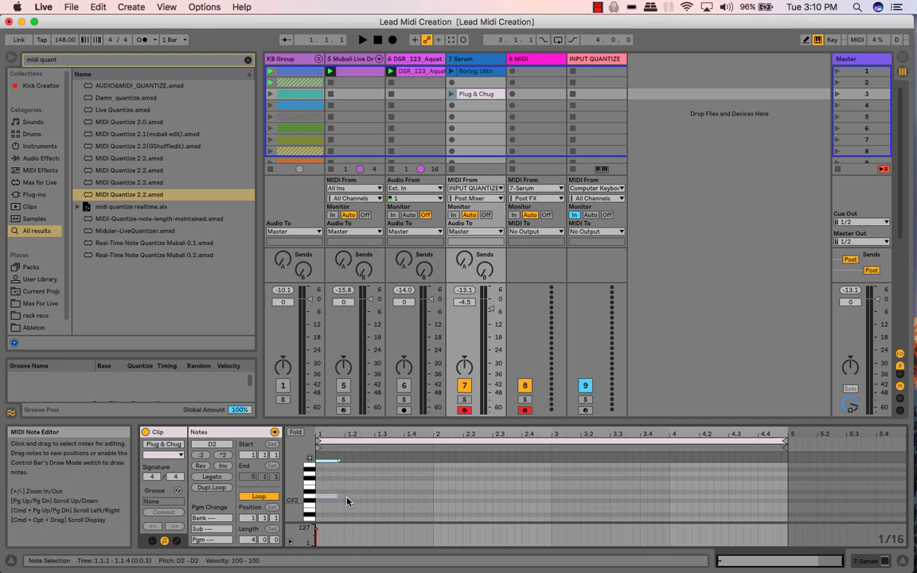
Step: Add sixteenth D2 notes at 1.2.1, 1.2.2, 1.3.3 and 1.3.4, plus a two-sixteenth D2 note at 1.2.4
double_click(347, 495)
double_click(358, 496)
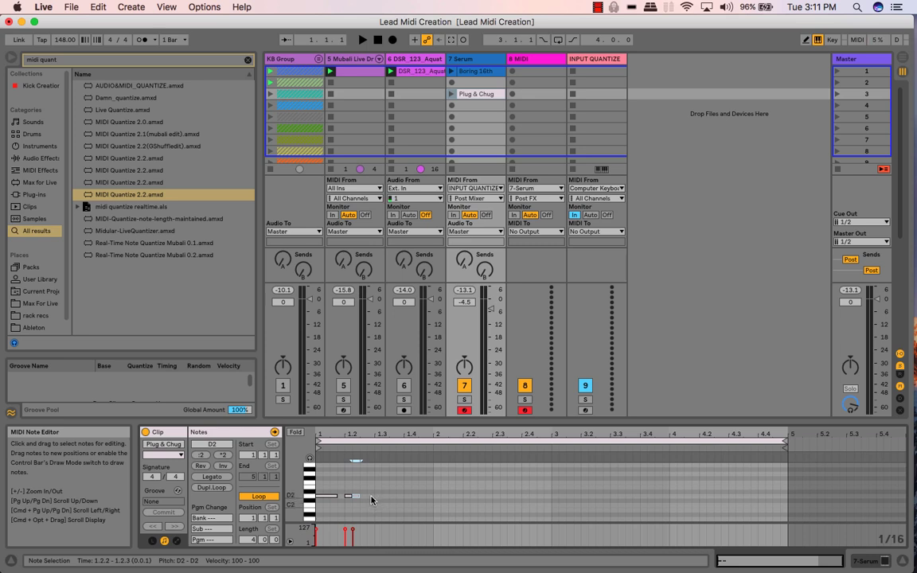
double_click(370, 497)
left_click_drag(373, 496, 382, 496)
double_click(390, 497)
double_click(396, 496)
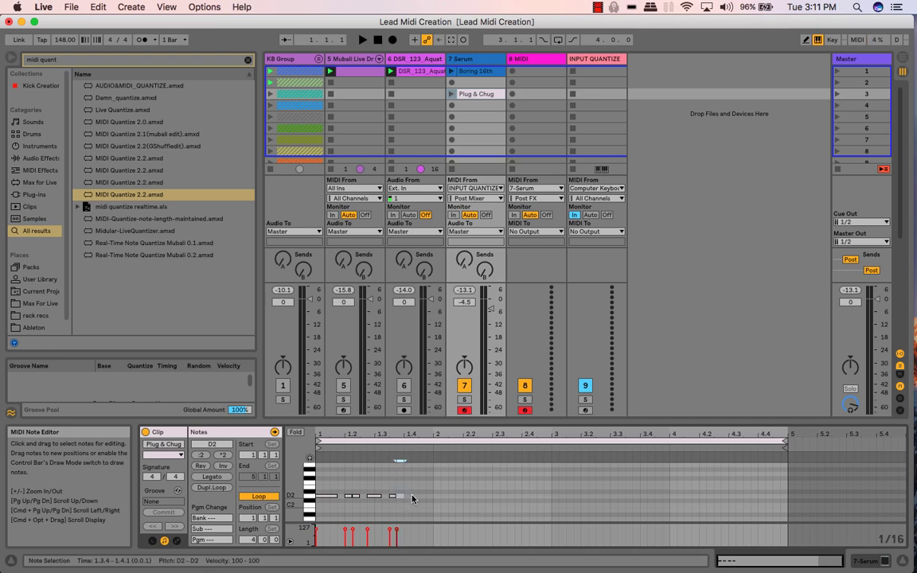
Step: Complete bar 1 with a sixteenth D2 note at 1.4.2 and a three-sixteenth D2 note at 1.4.3
double_click(412, 497)
double_click(420, 497)
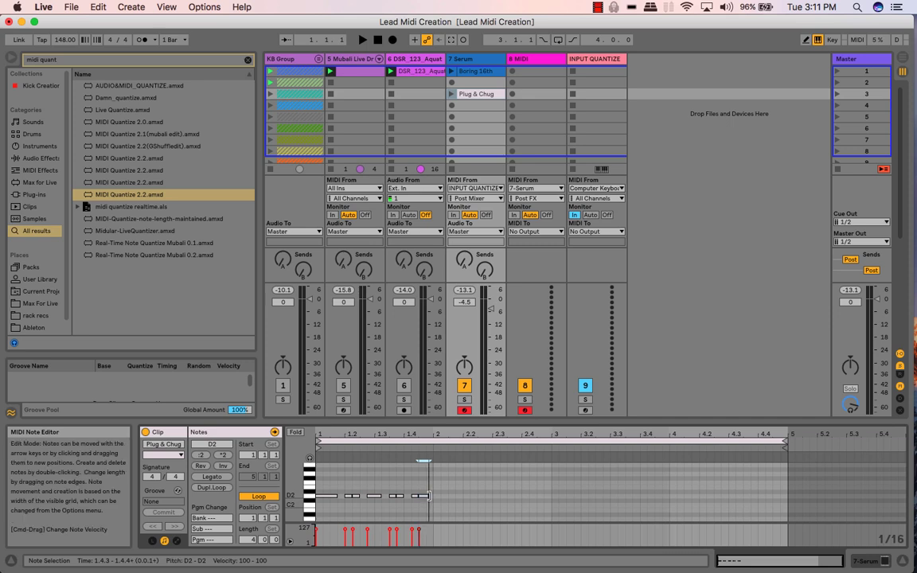
left_click_drag(419, 496, 437, 494)
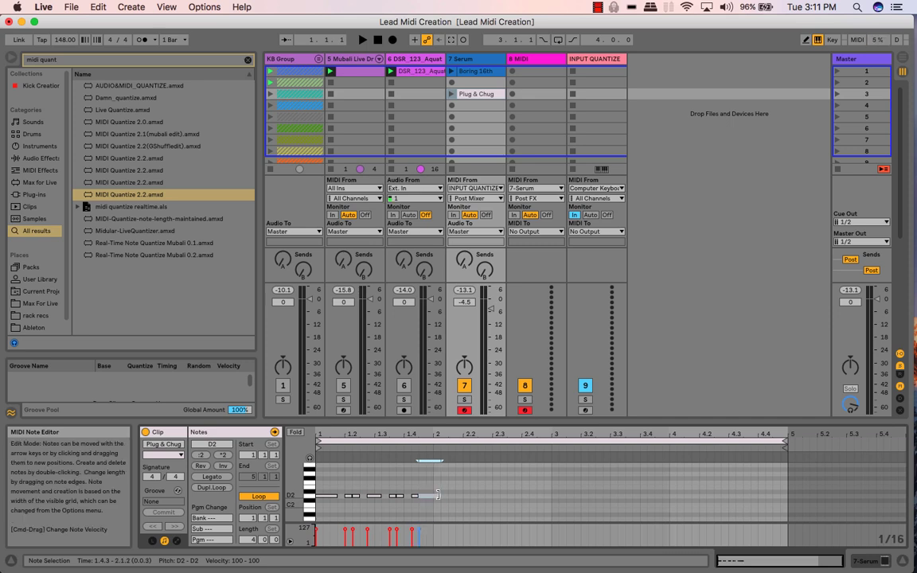
Step: Add sixteenth D2 notes at 2.1.3, 2.1.4 and 2.2.1, plus a two-sixteenth D2 note at 2.2.2
left_click(456, 499)
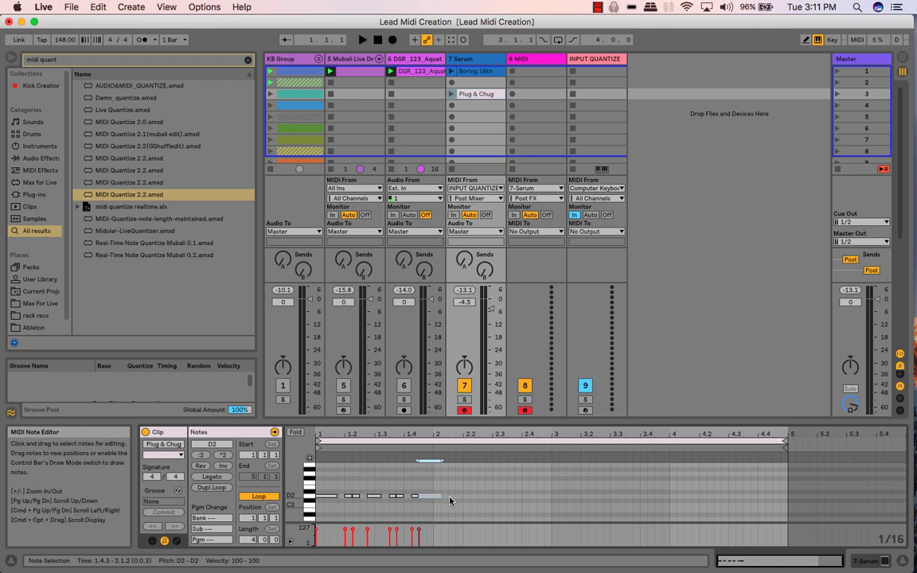
double_click(449, 497)
double_click(459, 496)
double_click(468, 496)
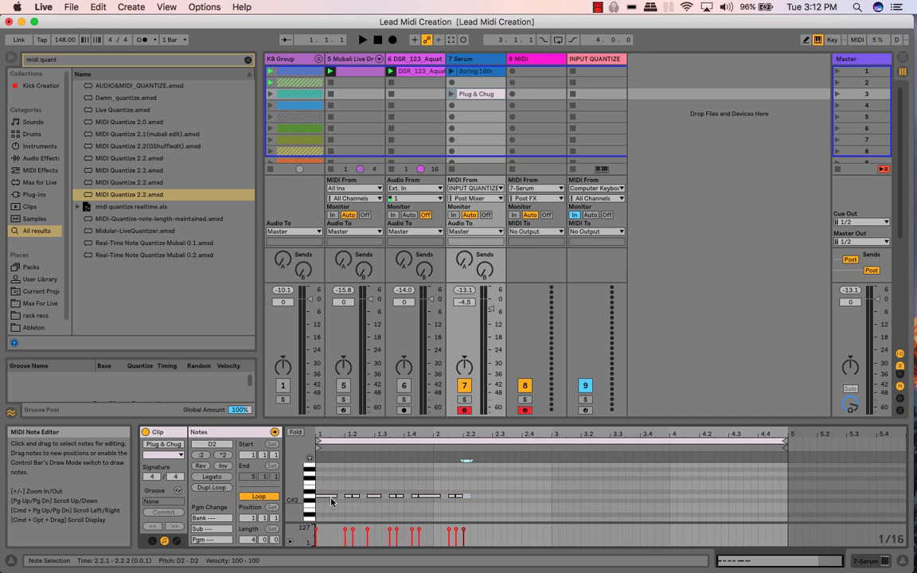
double_click(469, 496)
left_click_drag(473, 496, 484, 491)
Step: Complete bar 2 with D2 notes at 2.3.1, 2.3.3, 2.3.4 and a two-sixteenth one at 2.4.2, and shorten the loop to two bars
double_click(495, 496)
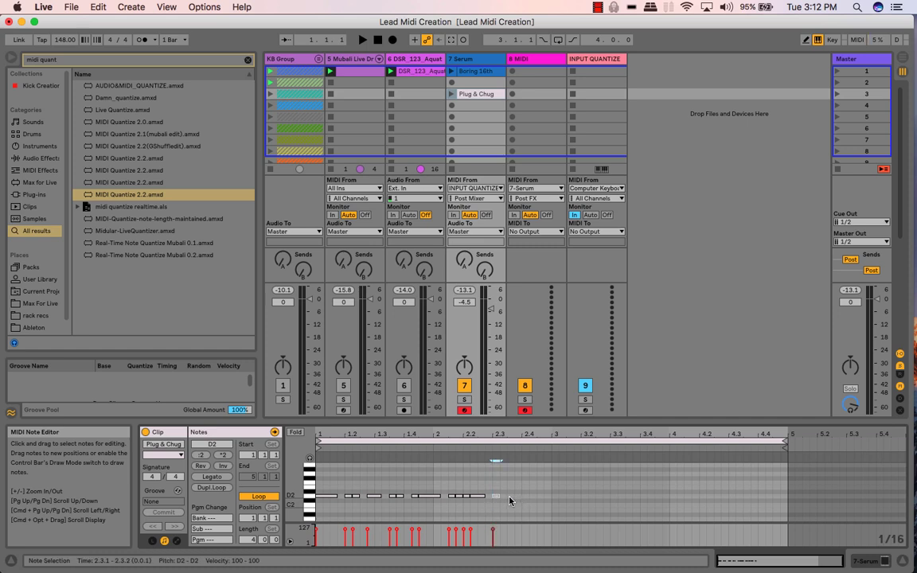
double_click(512, 496)
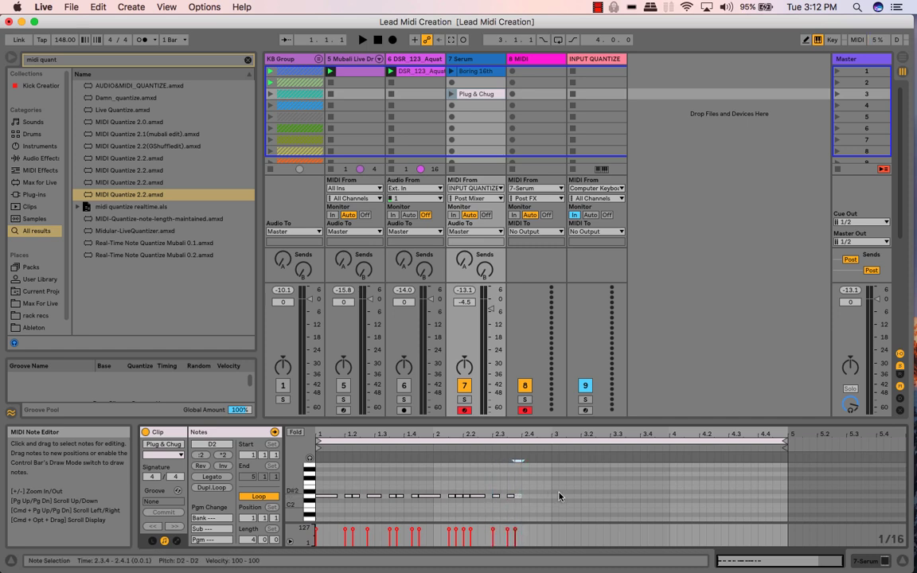
double_click(532, 501)
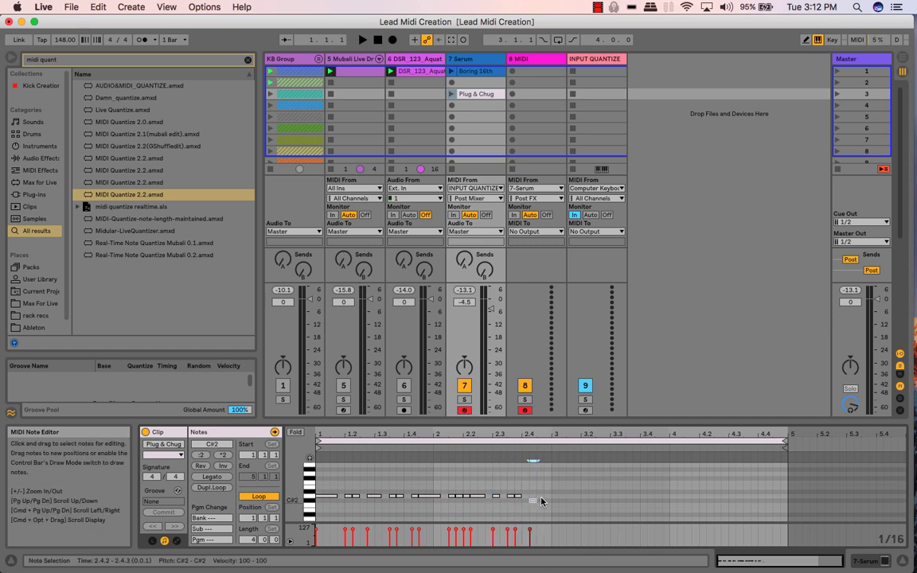
key("Up")
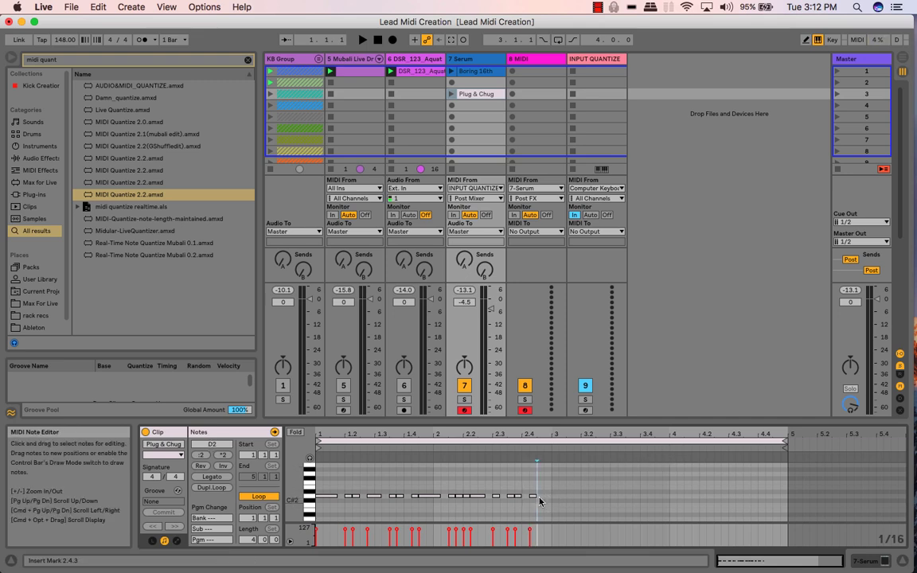
left_click_drag(533, 495, 542, 495)
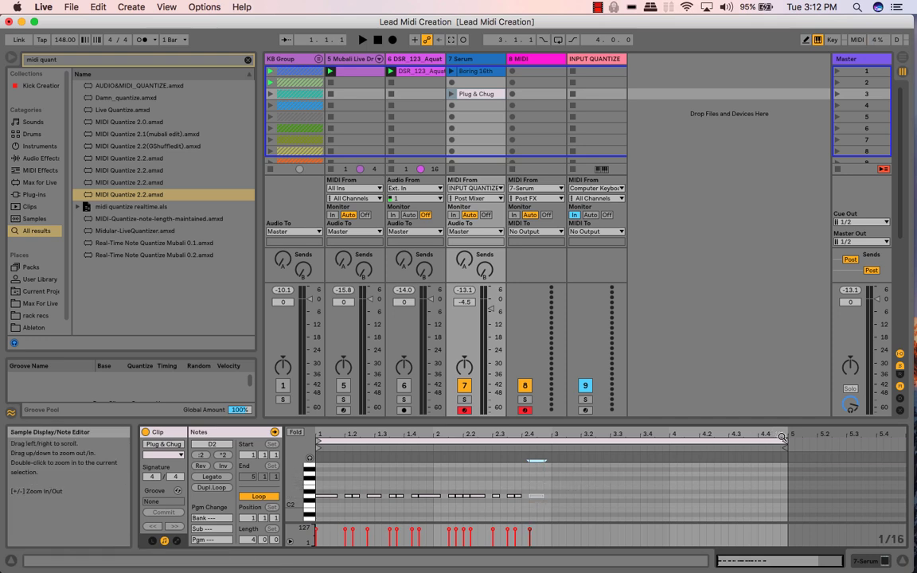
left_click_drag(784, 443, 549, 468)
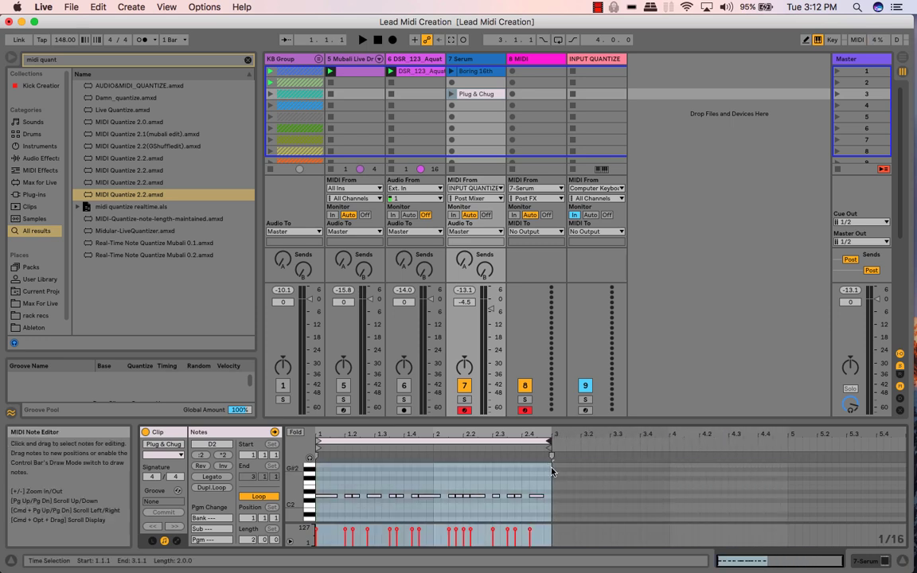
Step: Examine the Serum patch's oscillator, filter and envelope settings and the note in the Boring 16th clip
double_click(470, 63)
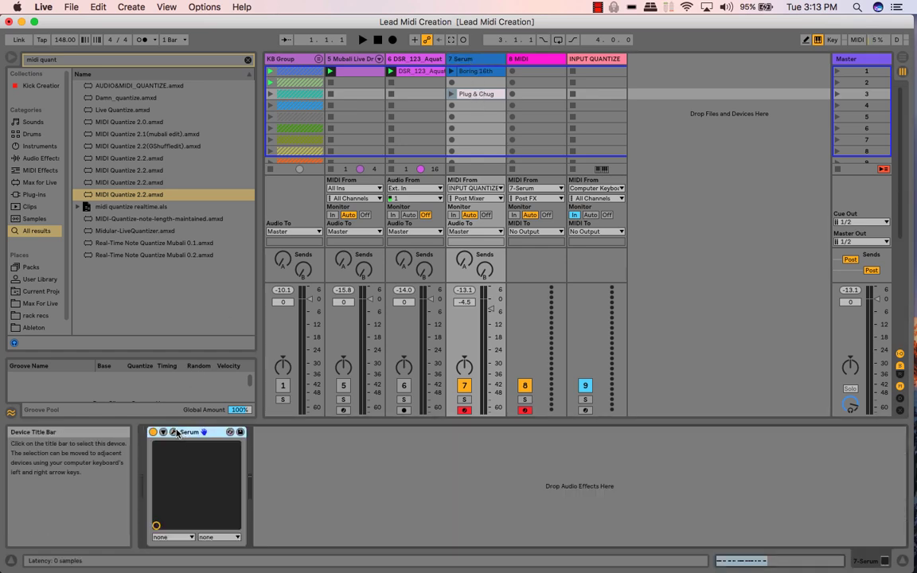
left_click(175, 432)
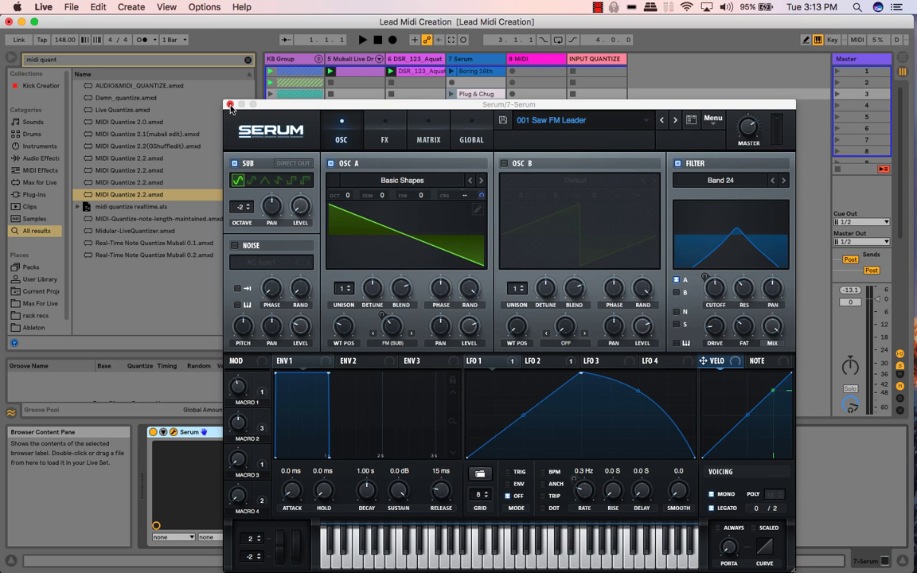
left_click(230, 105)
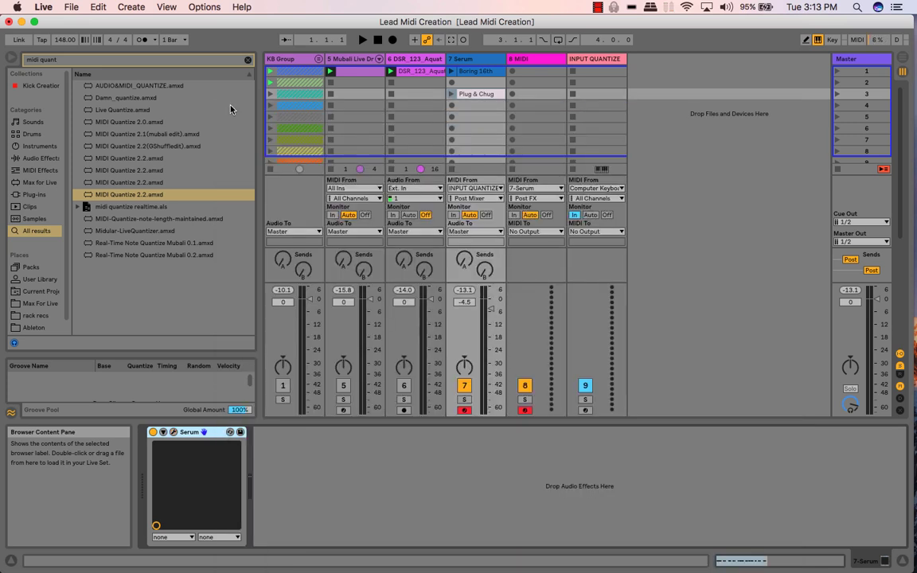
double_click(470, 75)
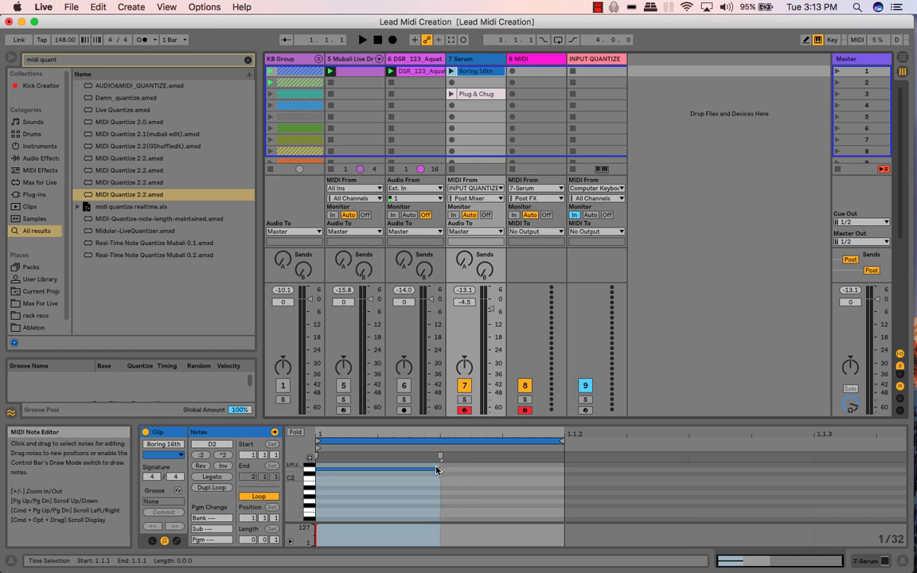
Step: Set the Plug & Chug clip's grid to 1/32 and shorten all its D2 notes by one thirty-second
left_click(480, 96)
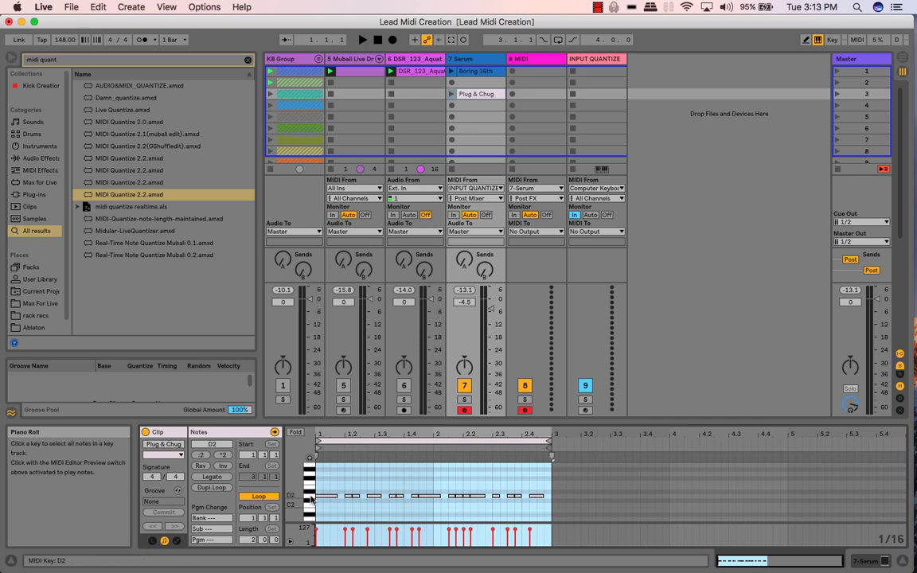
left_click(311, 498)
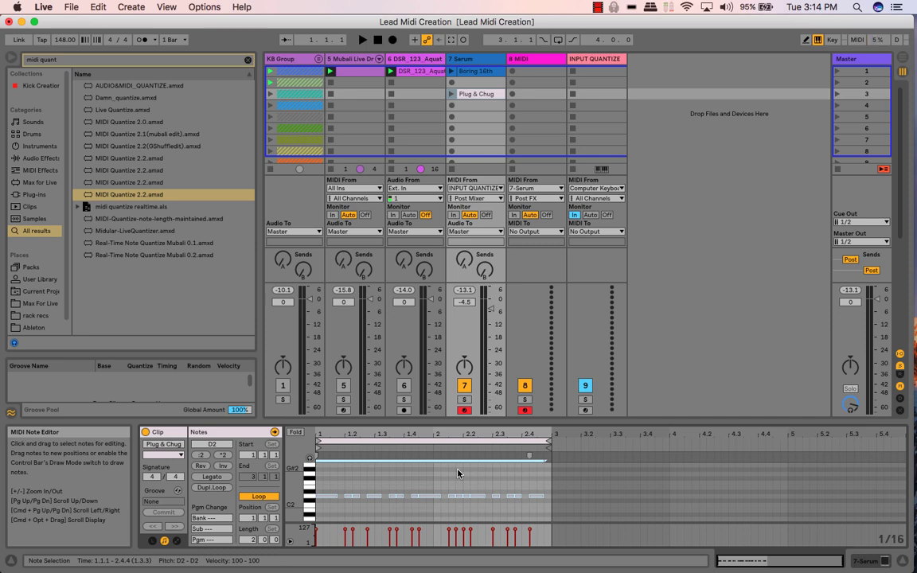
right_click(458, 474)
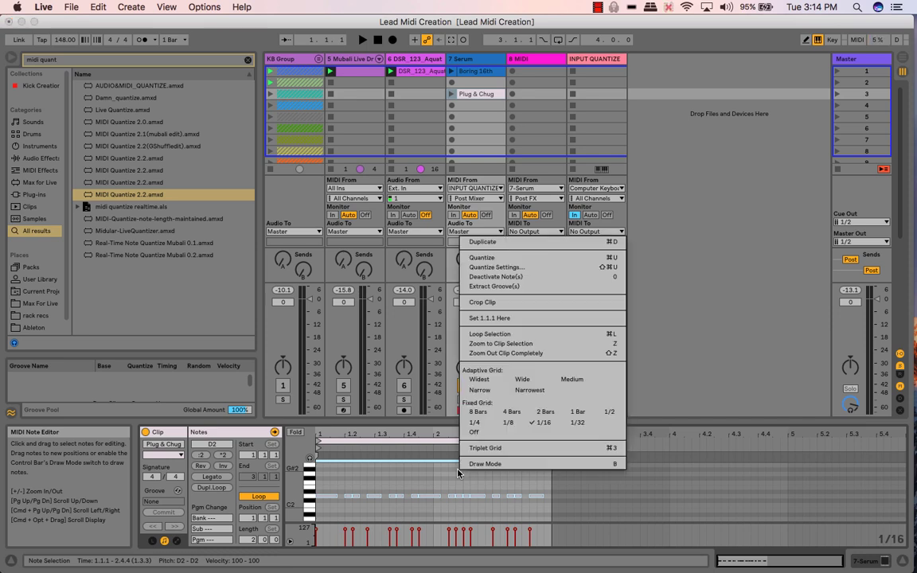
left_click(576, 423)
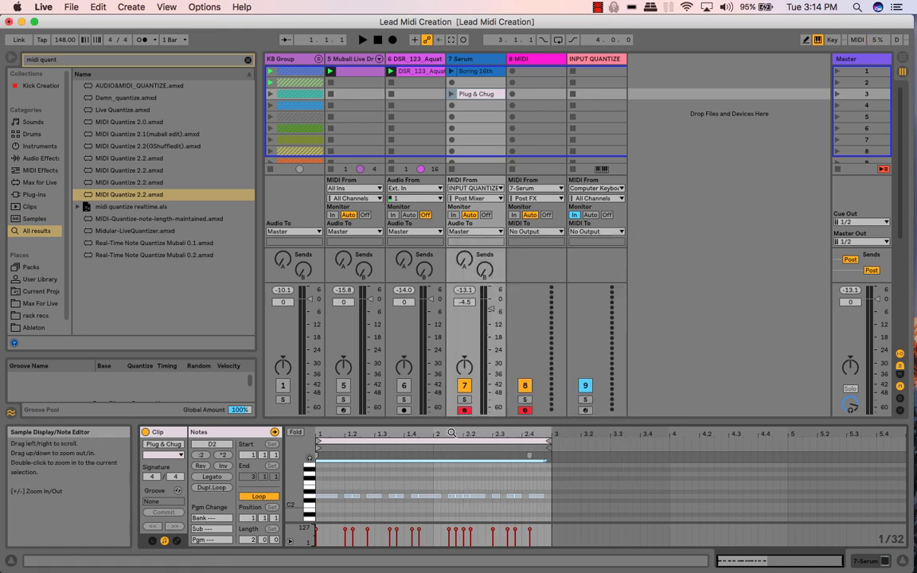
left_click_drag(451, 433, 407, 494)
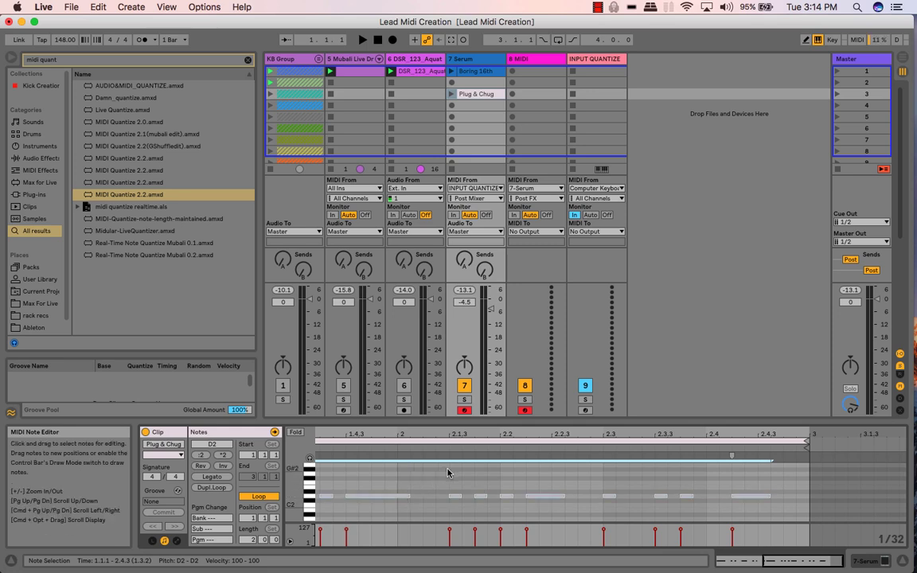
left_click_drag(470, 434, 627, 432)
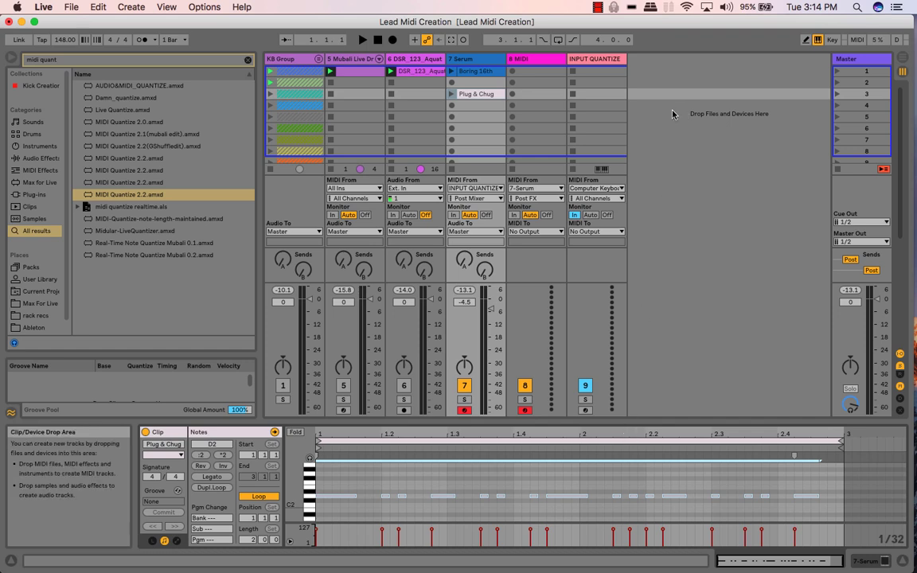
Step: Launch the Boring 16th clip and the Plug & Chug clip to audition them, and stop playback
left_click(493, 73)
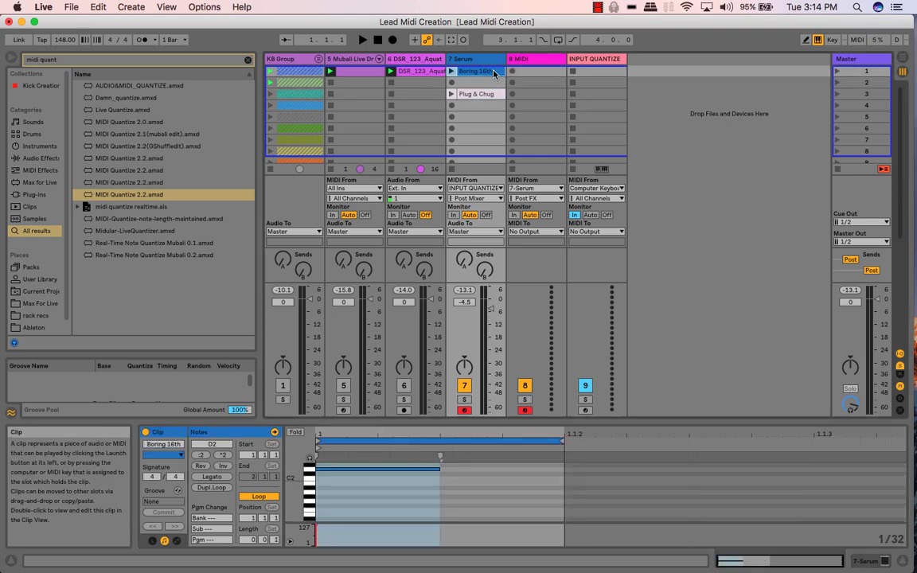
key("Return")
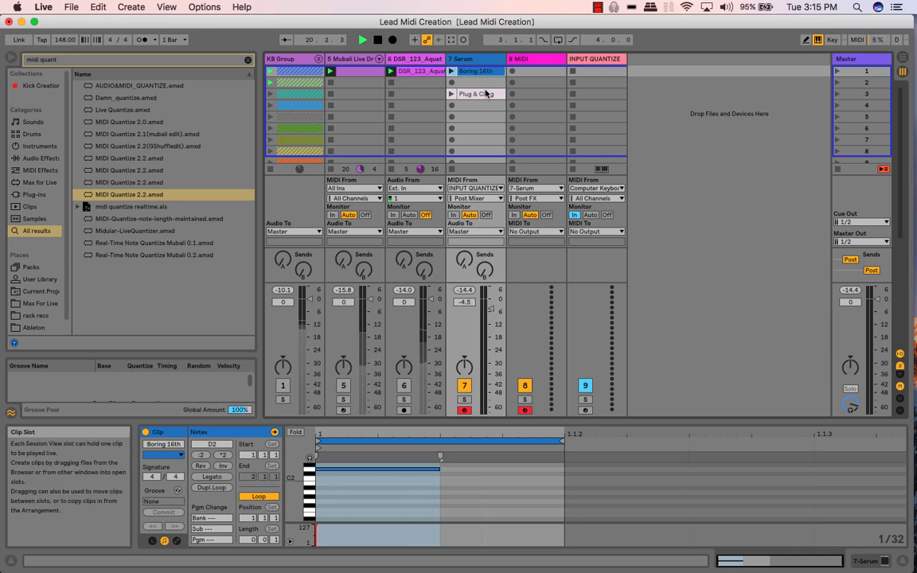
left_click(484, 94)
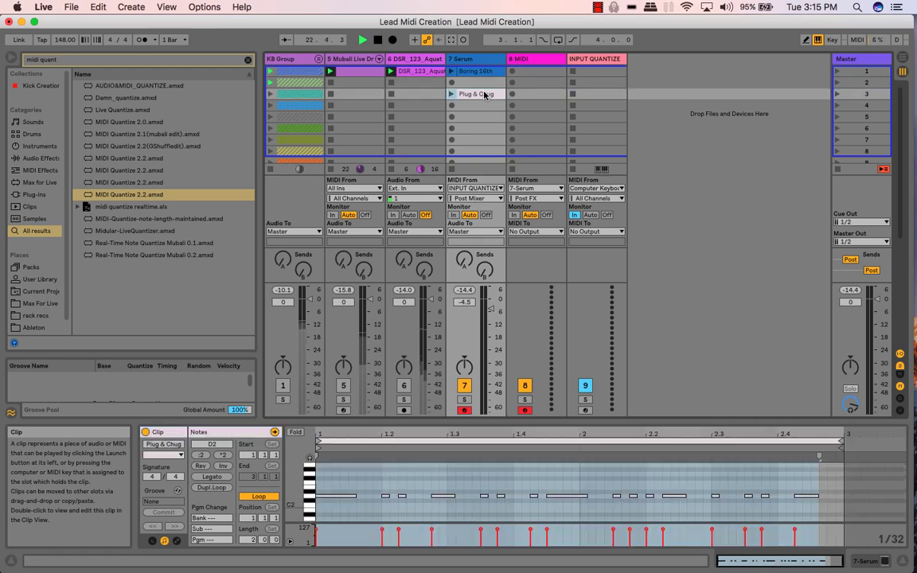
key("Return")
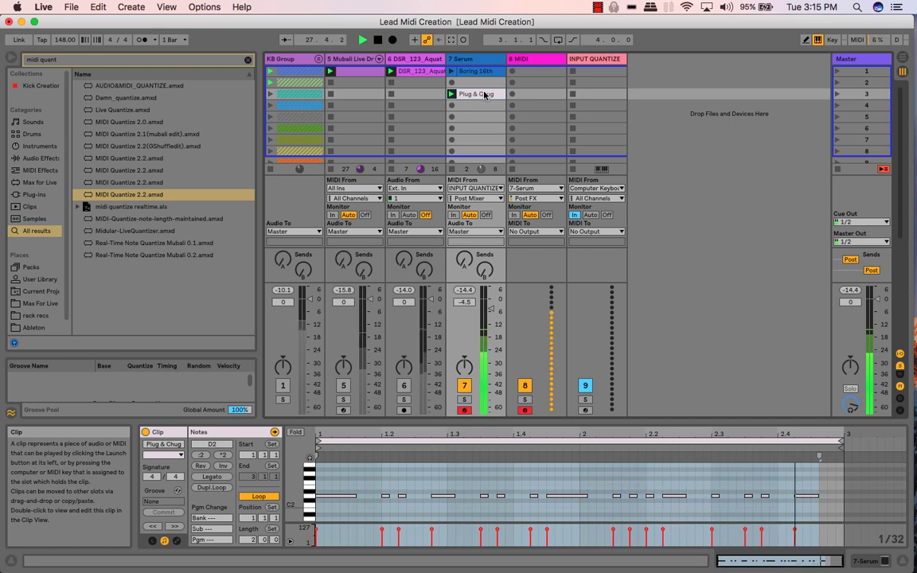
key("space")
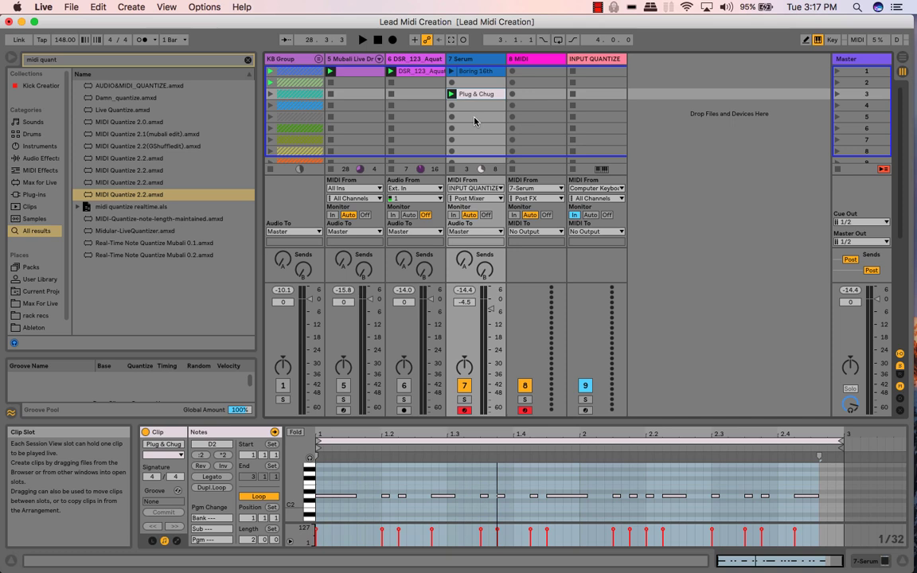
Step: Check the INPUT QUANTIZE track's device, select the Serum track's empty slot in scene 5, and lower the computer keyboard octave to C2–D3
left_click(602, 61)
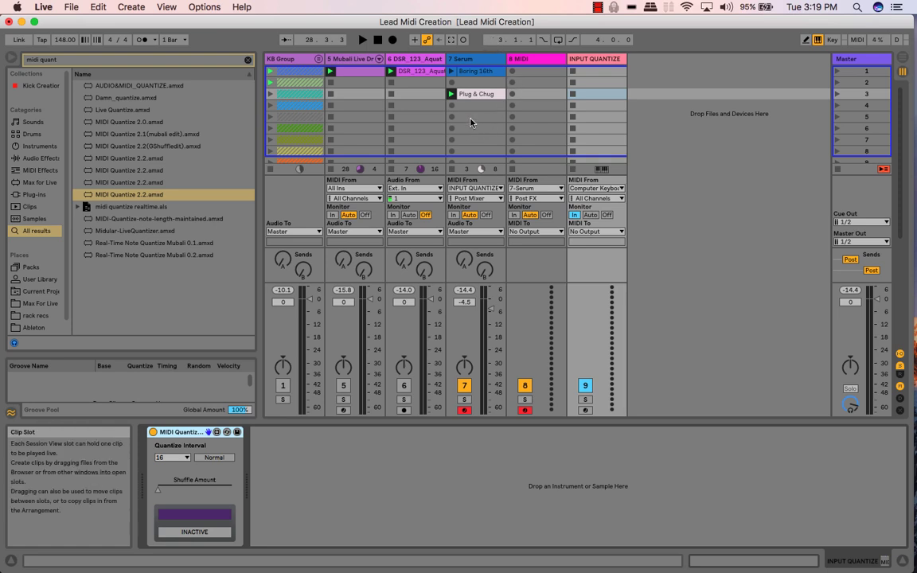
left_click(470, 119)
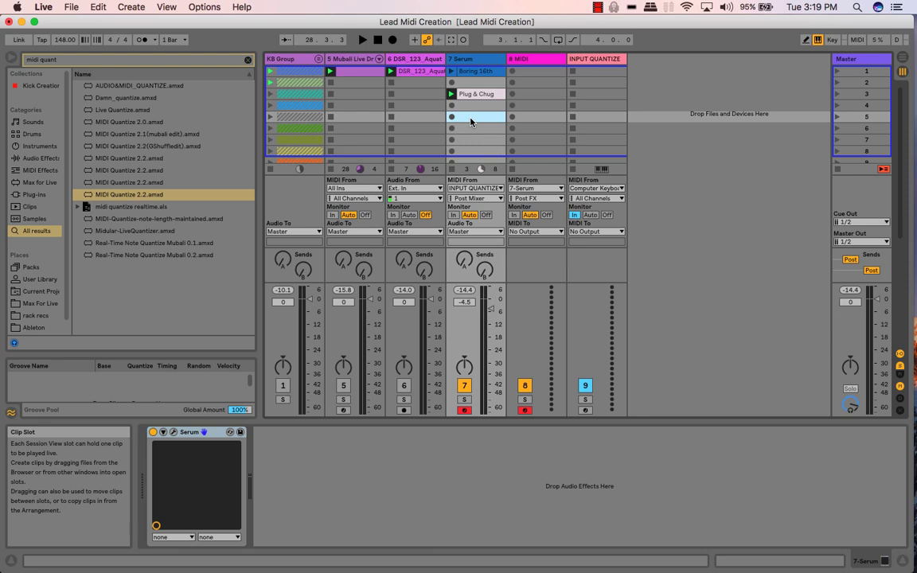
key("a")
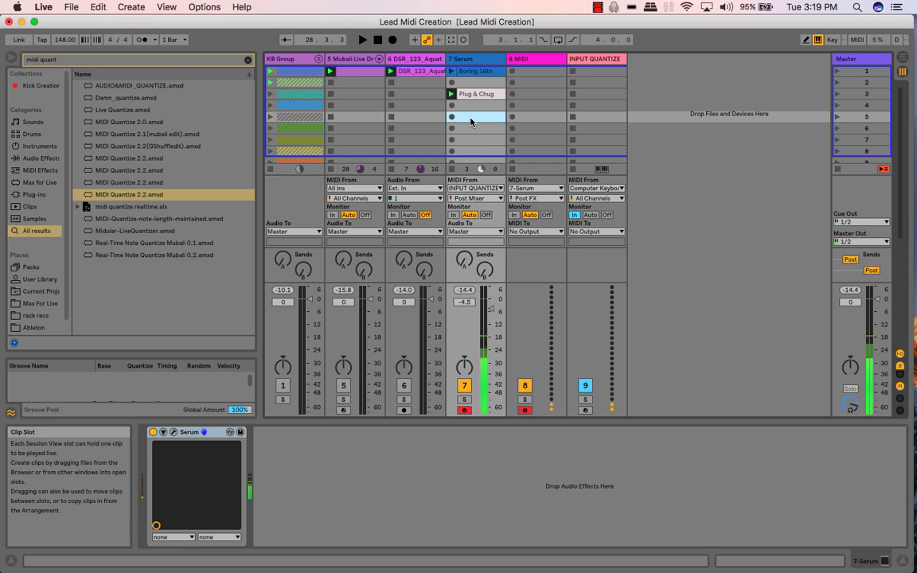
key("z")
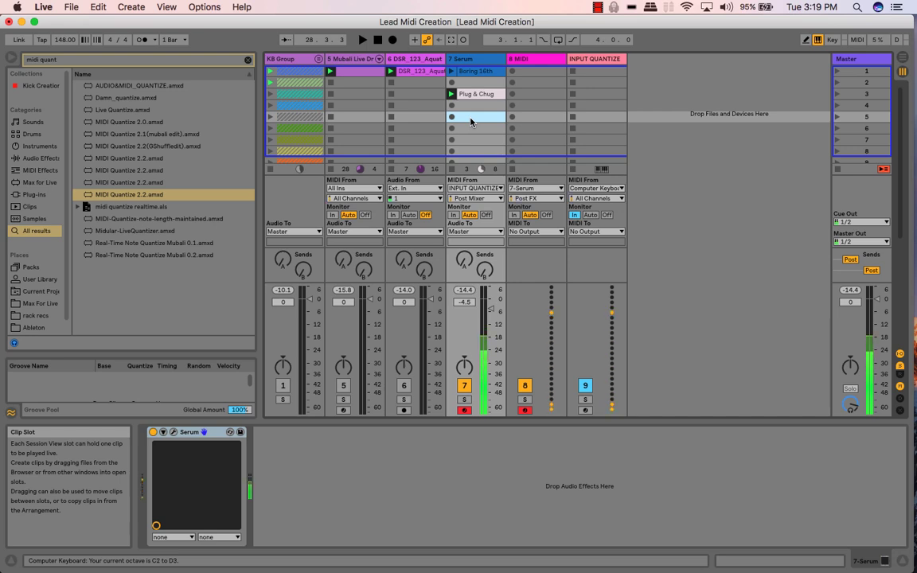
Step: Record an eight-bar D2 rhythm into the Serum track's scene 5 slot, open the recorded clip and play it back
key("a")
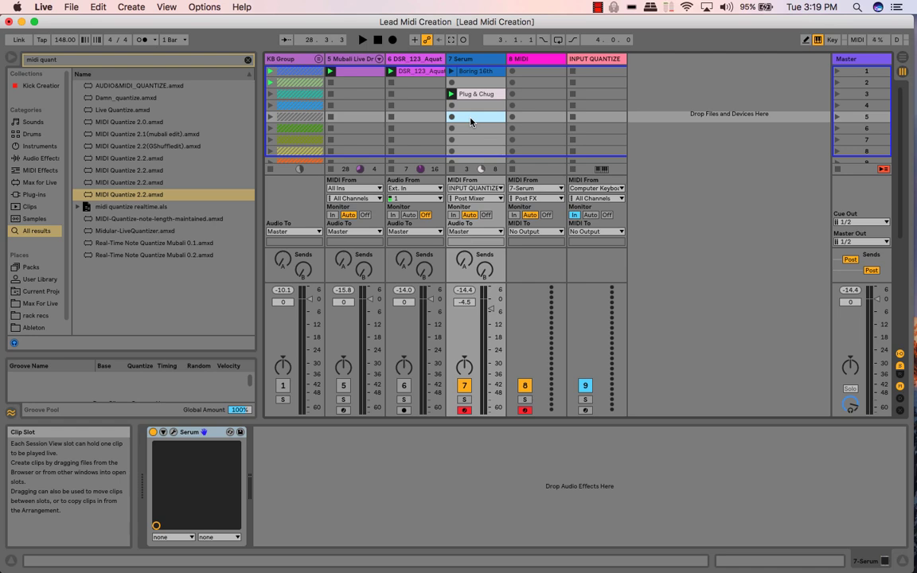
key("Return")
key("a")
key("a")
key("a")
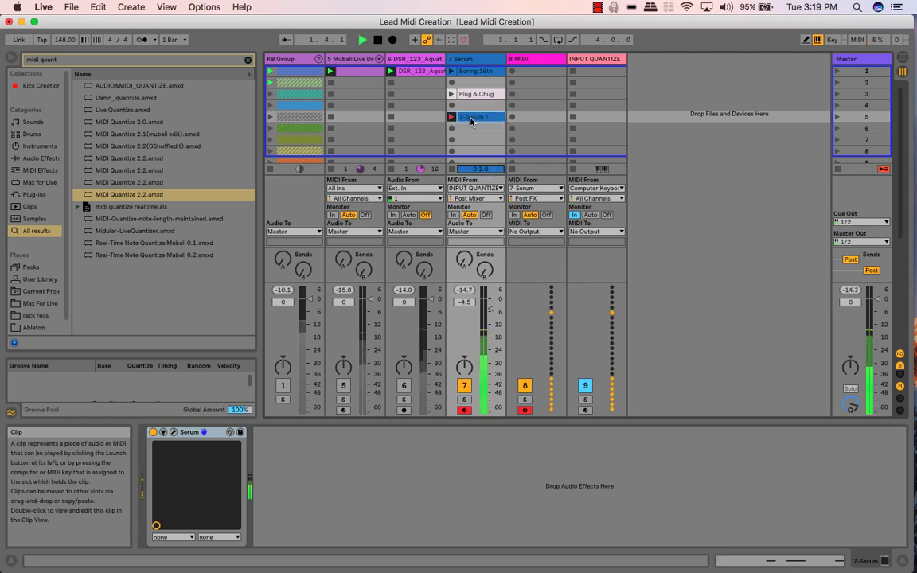
key("a")
key("a")
key("a")
key("a")
key("a")
key("a")
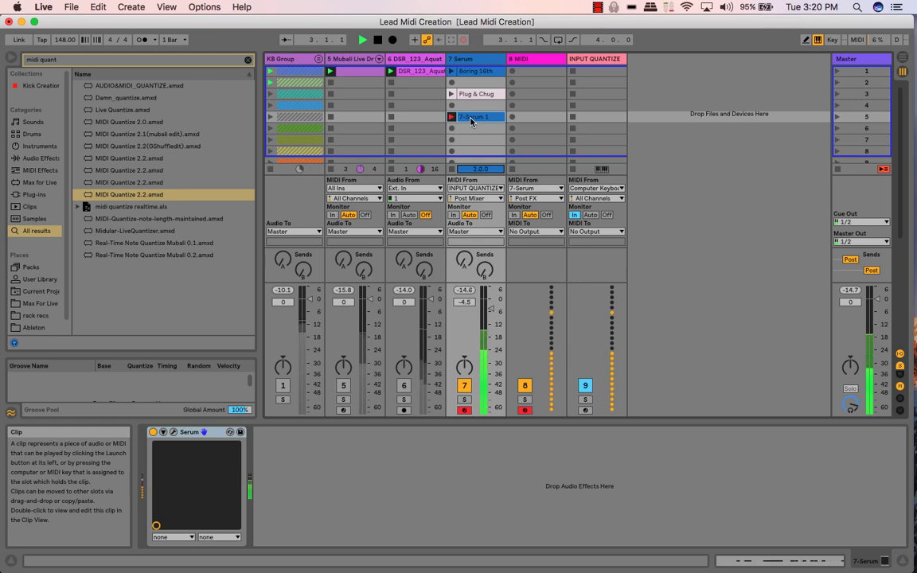
key("a")
key("a")
key("a")
key("a")
key("a")
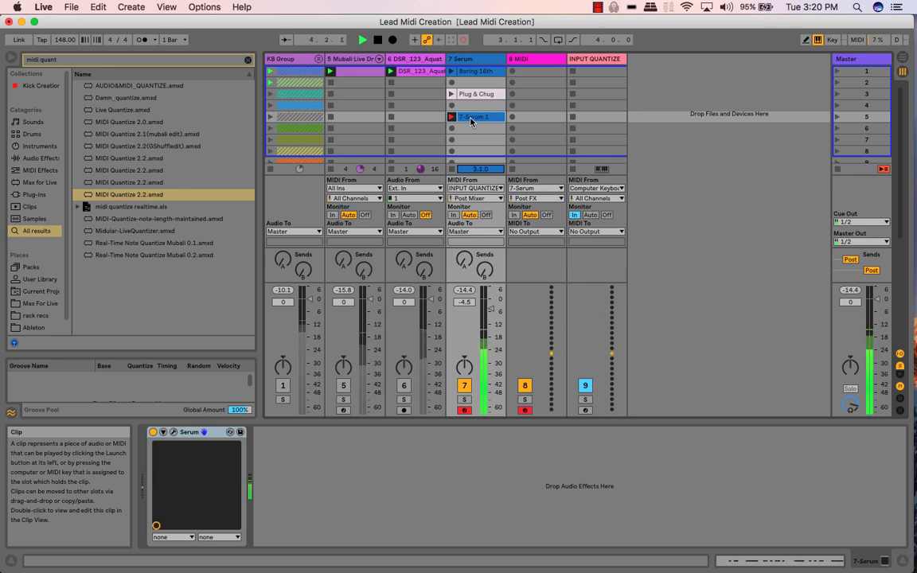
key("a")
key("a")
key("a")
key("a")
key("a")
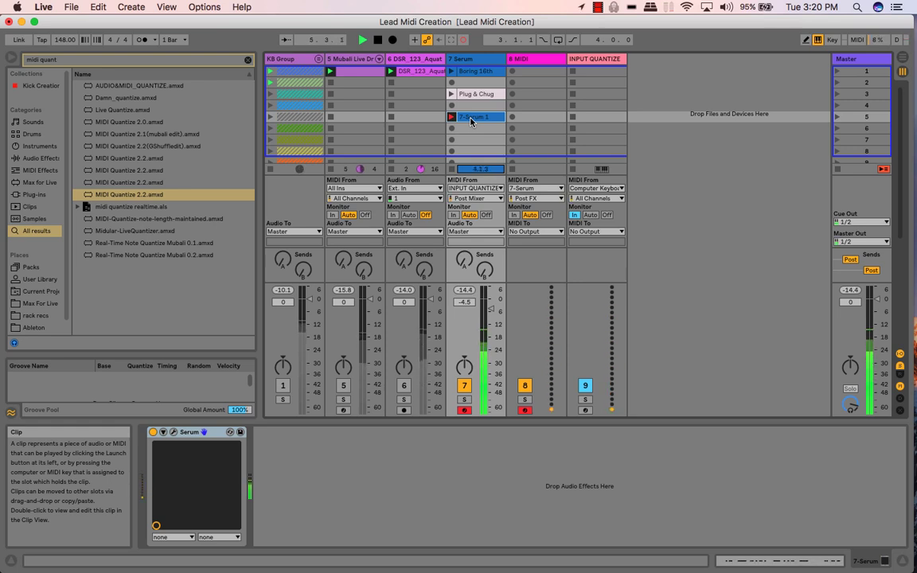
key("a")
key("a")
key("a")
key("a")
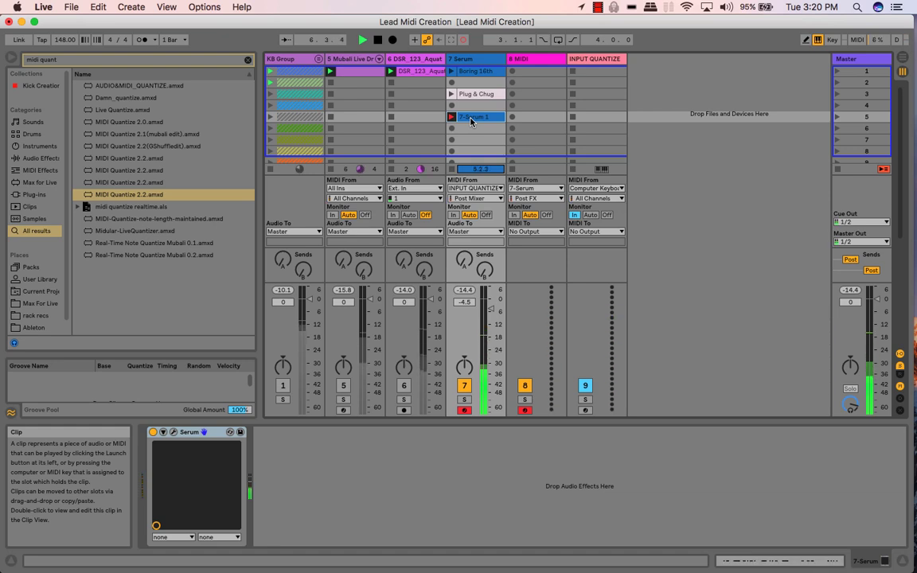
key("a")
key("a")
key("a")
key("a")
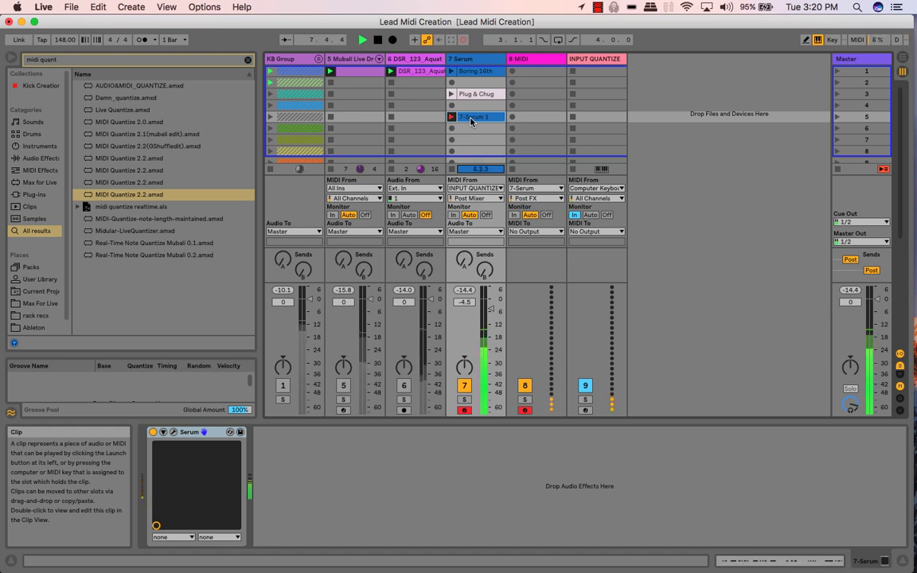
key("a")
key("a")
key("a")
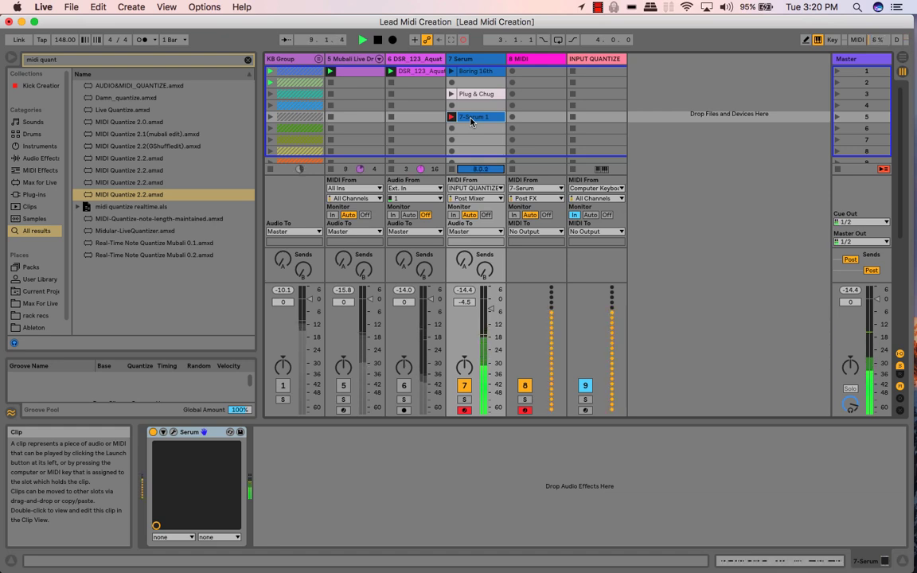
key("space")
left_click(470, 119)
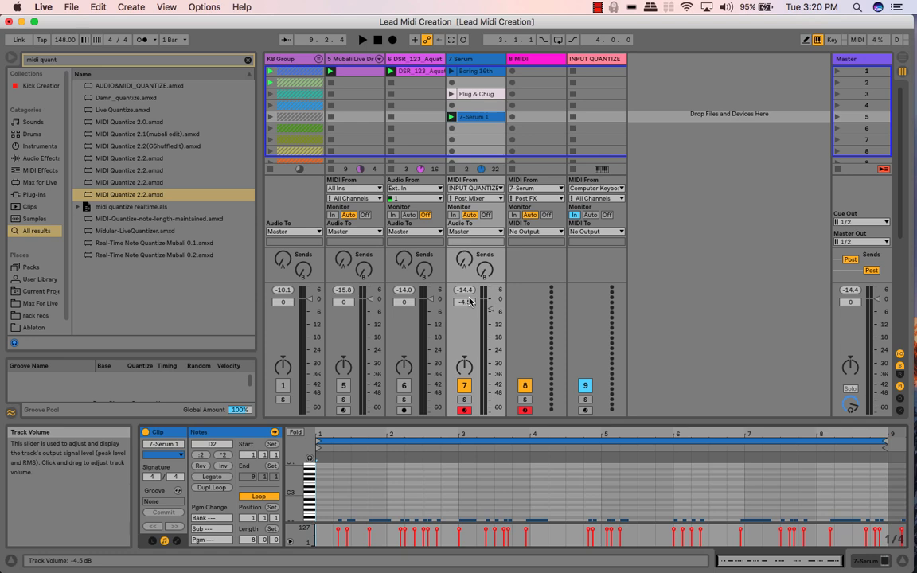
key("space")
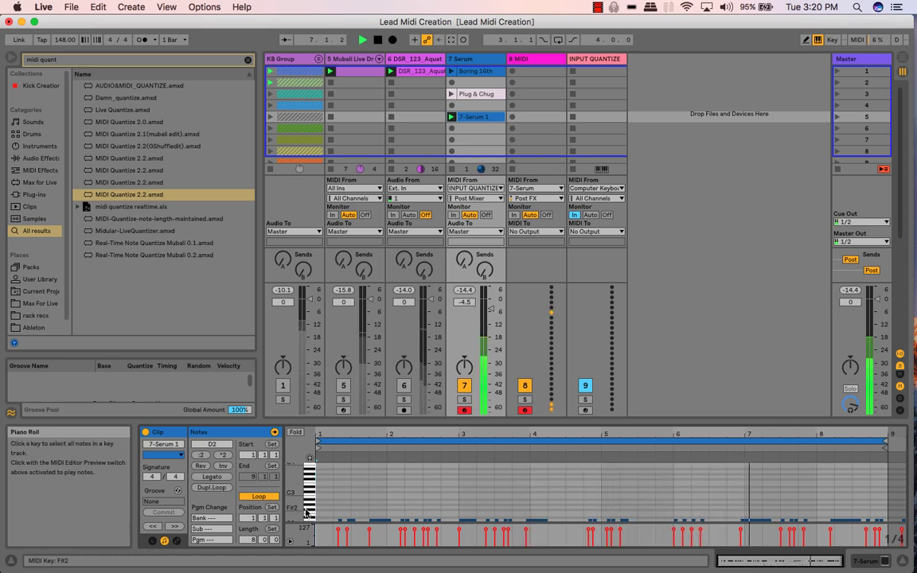
Step: Set the scene 5 clip's grid to 1/32 and shorten all its D2 notes by one thirty-second
scroll(340, 489, "down", 4)
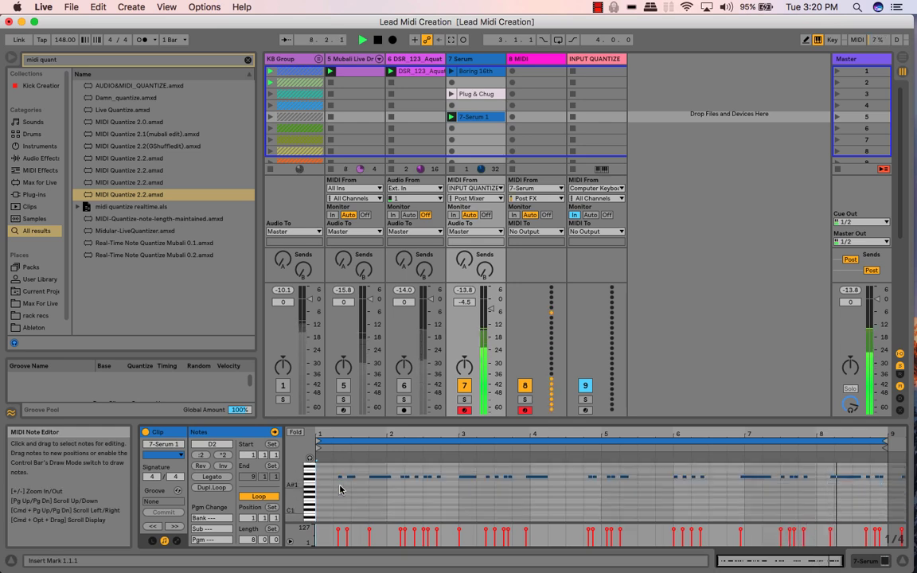
key("super+a")
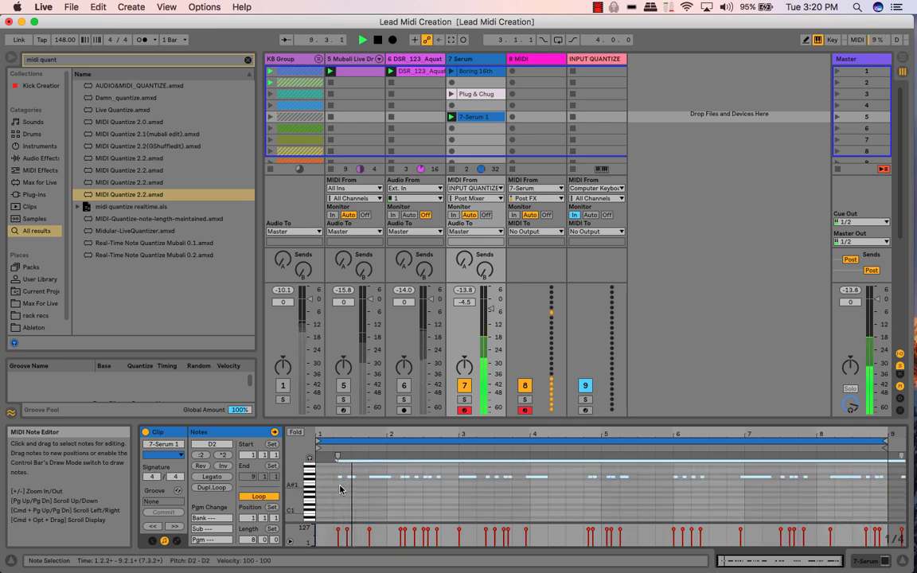
right_click(339, 488)
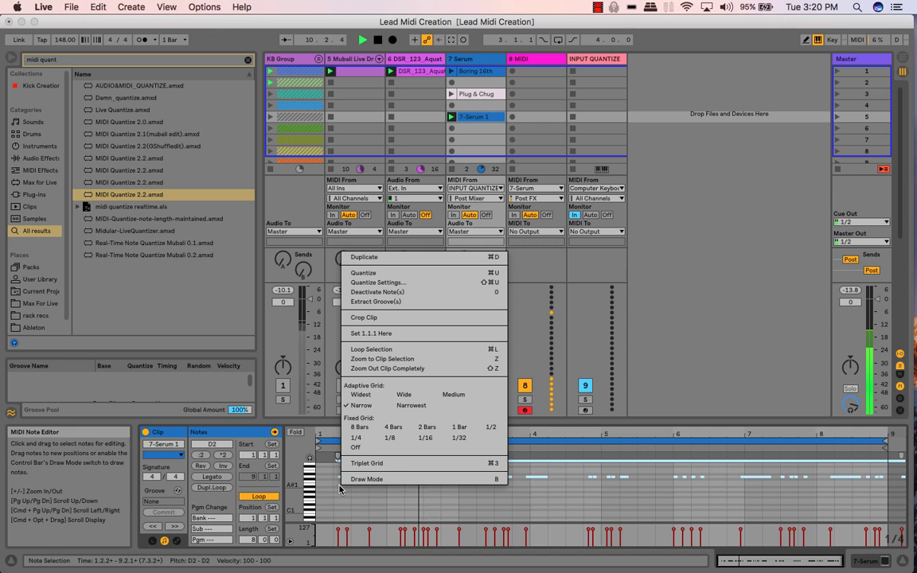
left_click(459, 440)
left_click_drag(367, 435, 483, 502)
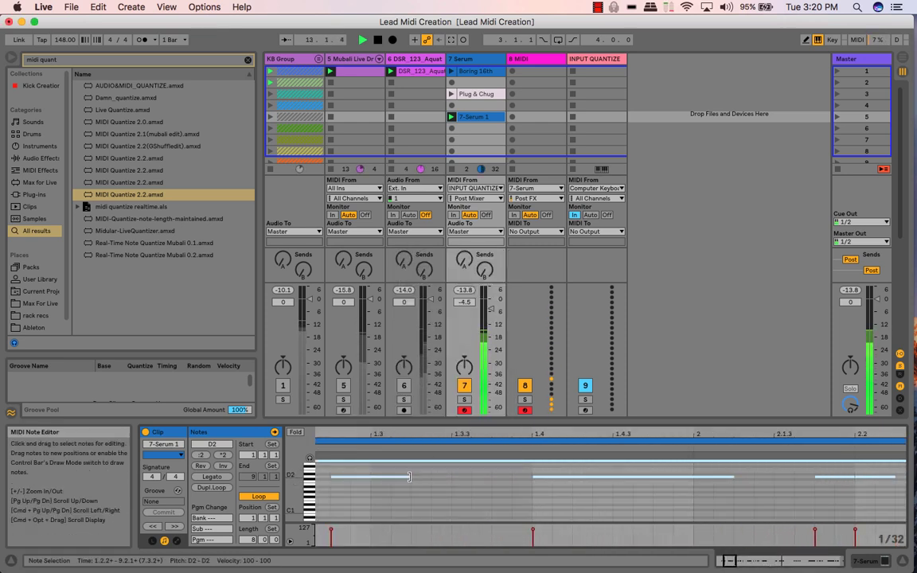
left_click_drag(409, 477, 391, 477)
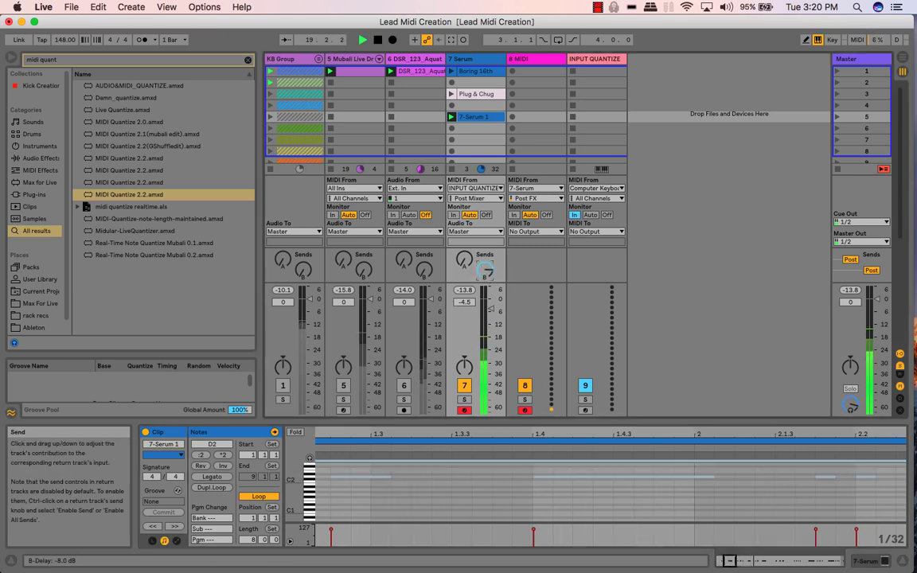
Step: Set the Serum track's B-Delay send to about -8 dB, raise its A send, and stop playback
left_click_drag(486, 273, 465, 212)
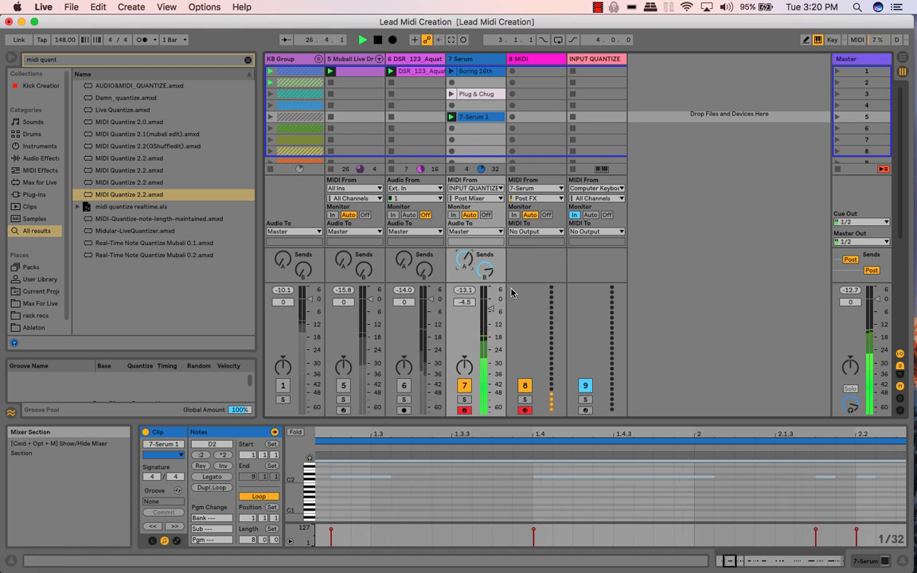
key("space")
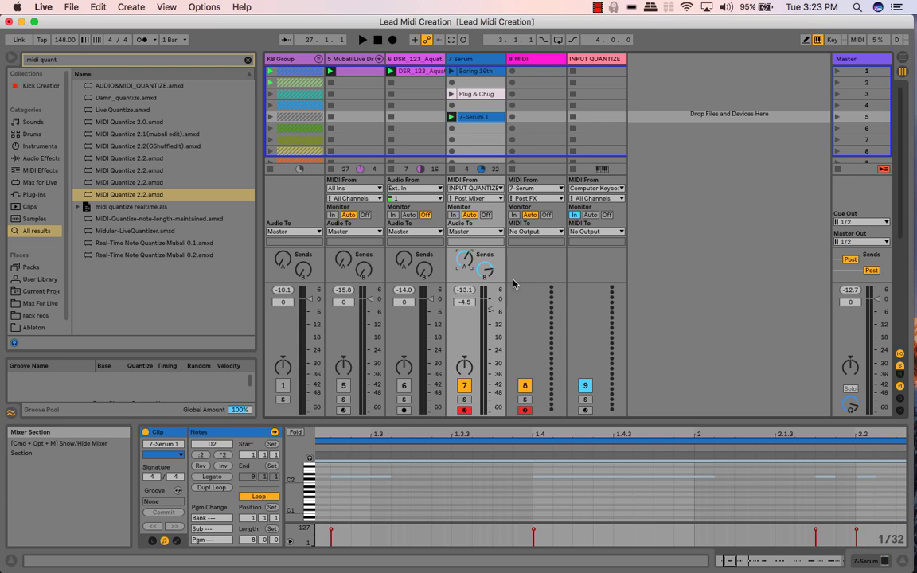
left_click(598, 8)
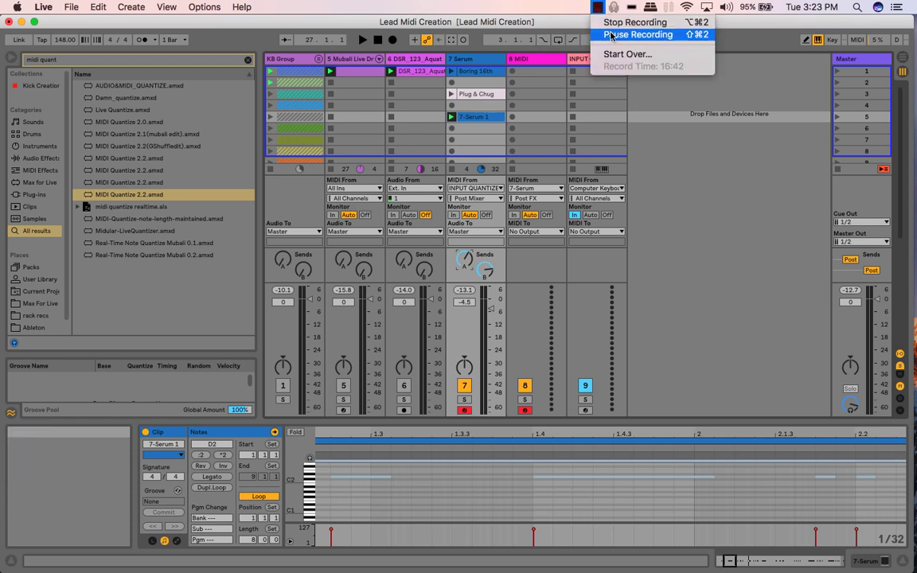
left_click(611, 35)
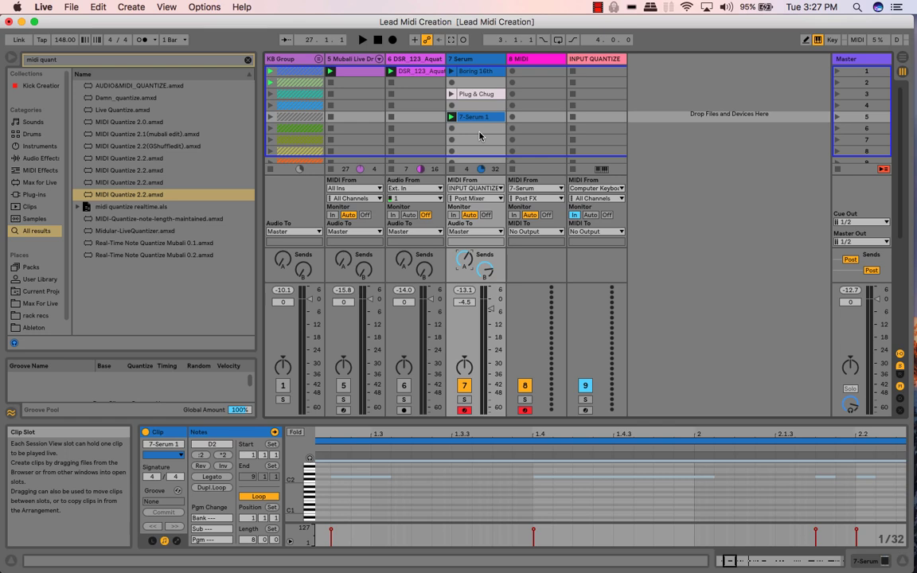
Step: Set the audio input of track 6 (DSR_123_Aquat) to No Input
scroll(479, 136, "down", 1)
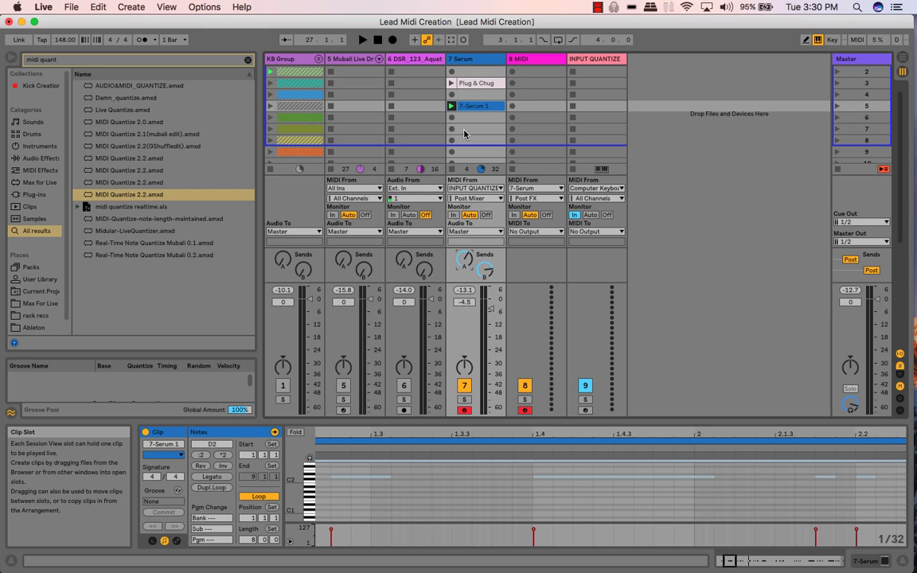
left_click(418, 191)
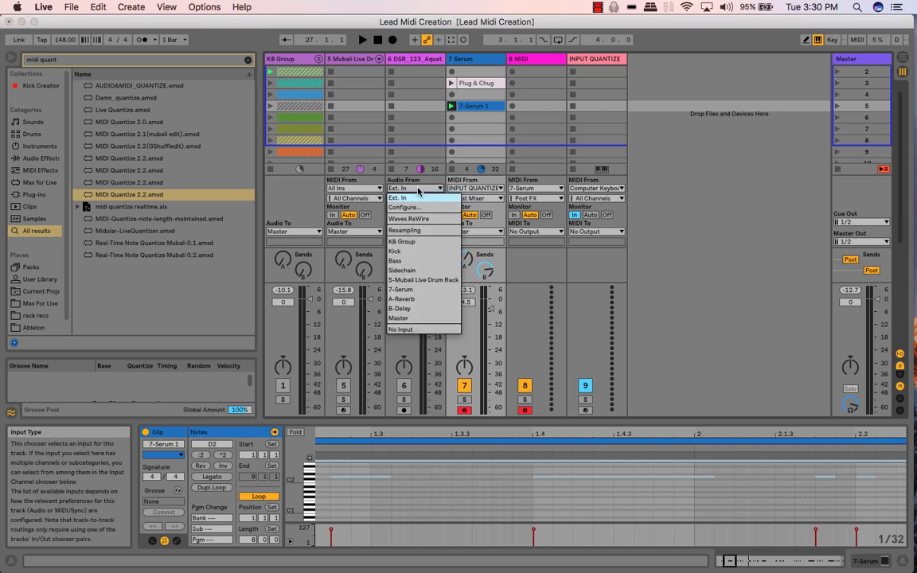
left_click(399, 329)
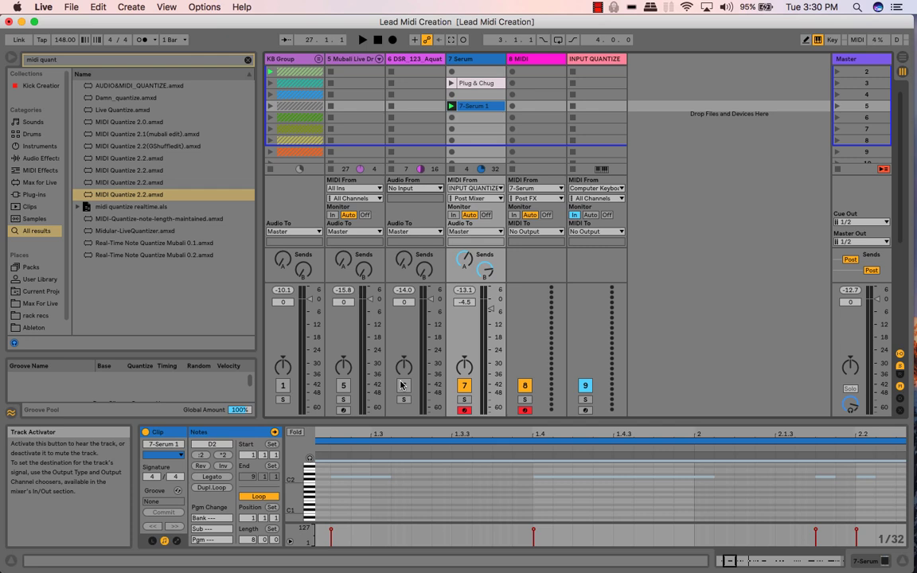
Step: Reactivate the KB Group, the Mubali Live drum track and the DSR_123_Aquat track
left_click(343, 386)
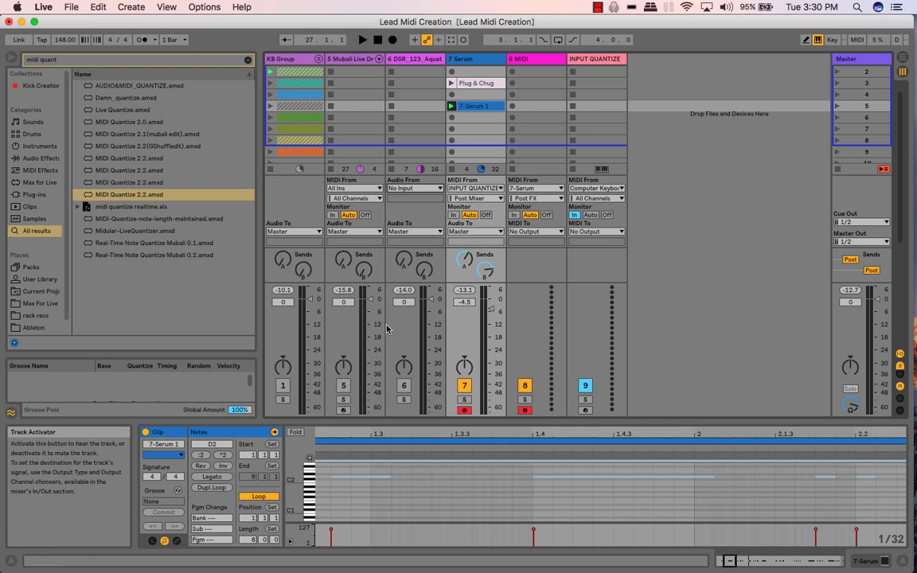
left_click(283, 386)
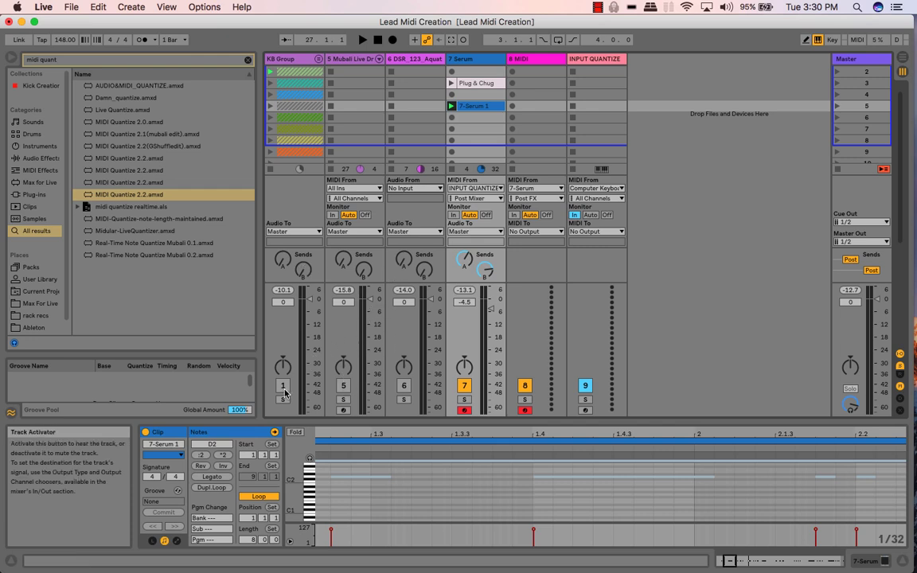
left_click(343, 386)
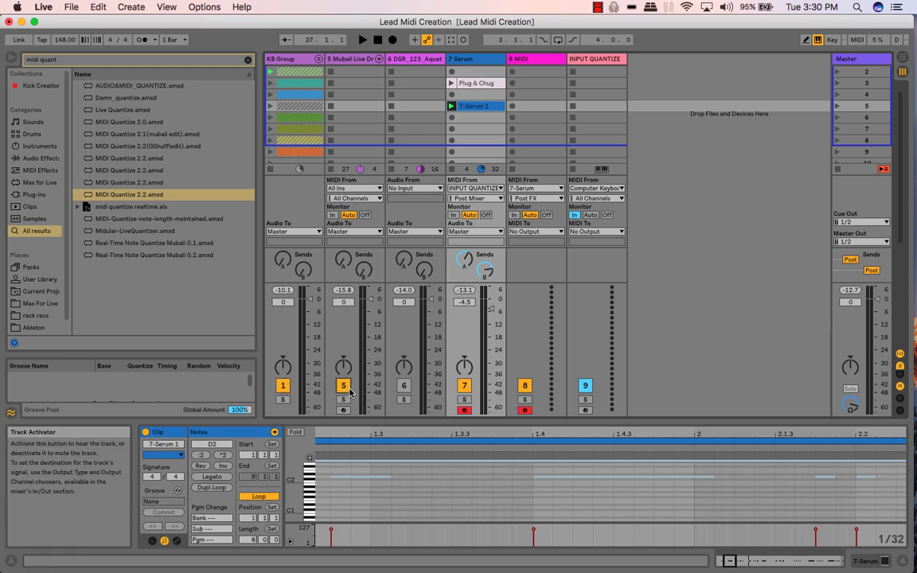
left_click(404, 387)
Step: Record an eight-bar pattern of six sparse, long D2 notes into the Serum track's empty slot in scene 7
left_click(469, 132)
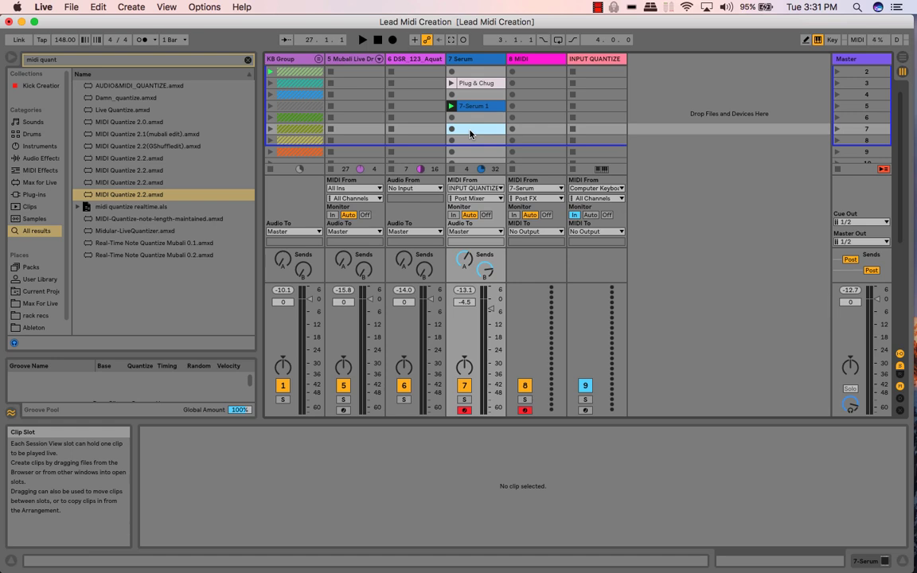
key("Return")
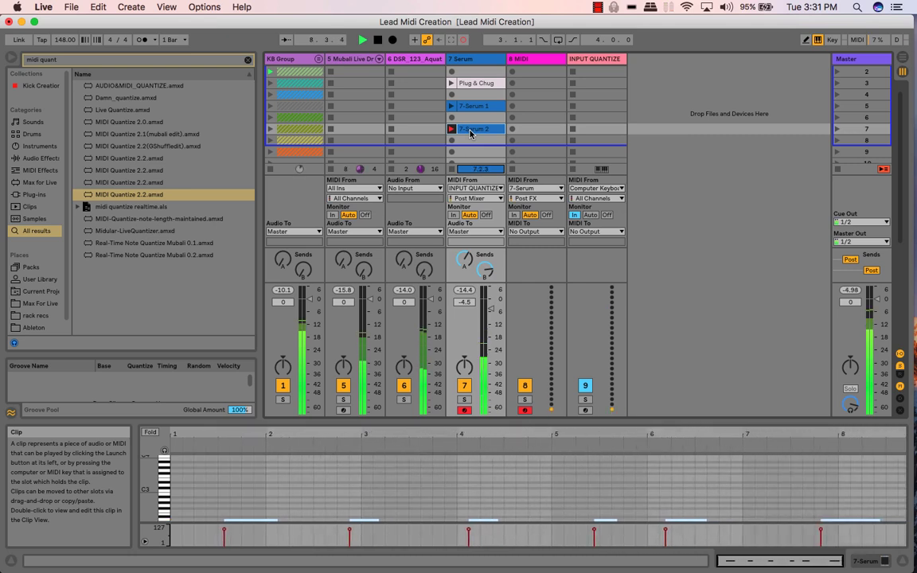
key("space")
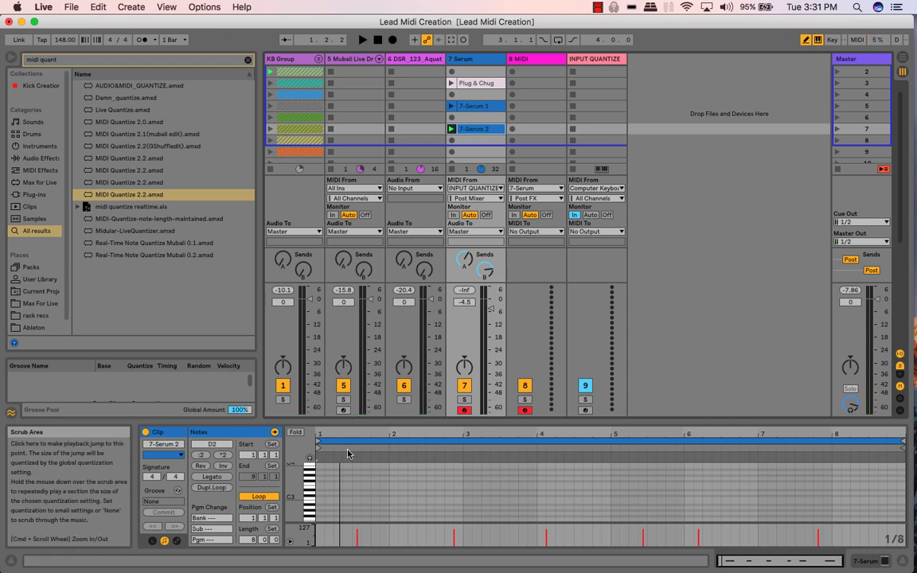
Step: Set the note grid of the scene 7 Serum clip to 1/32
scroll(352, 461, "down", 5)
scroll(352, 462, "up", 4)
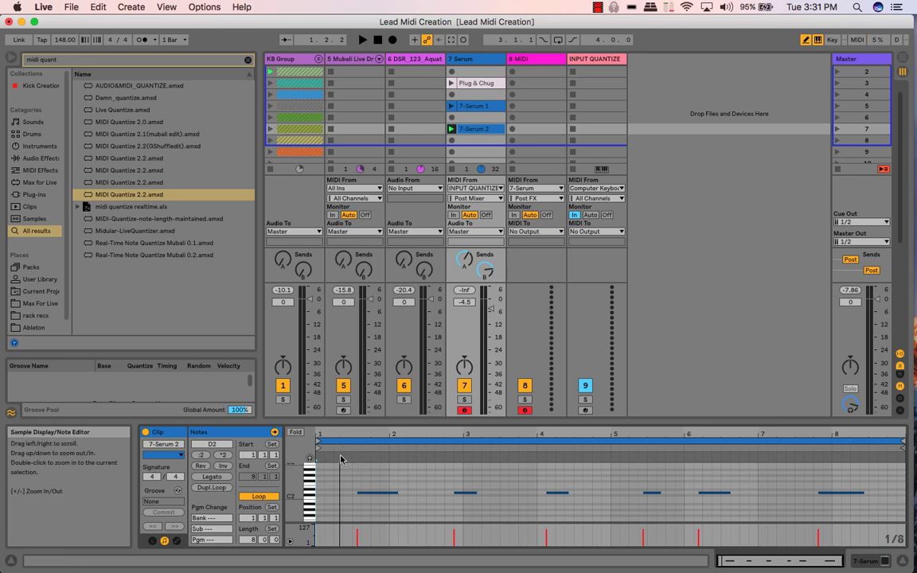
right_click(341, 466)
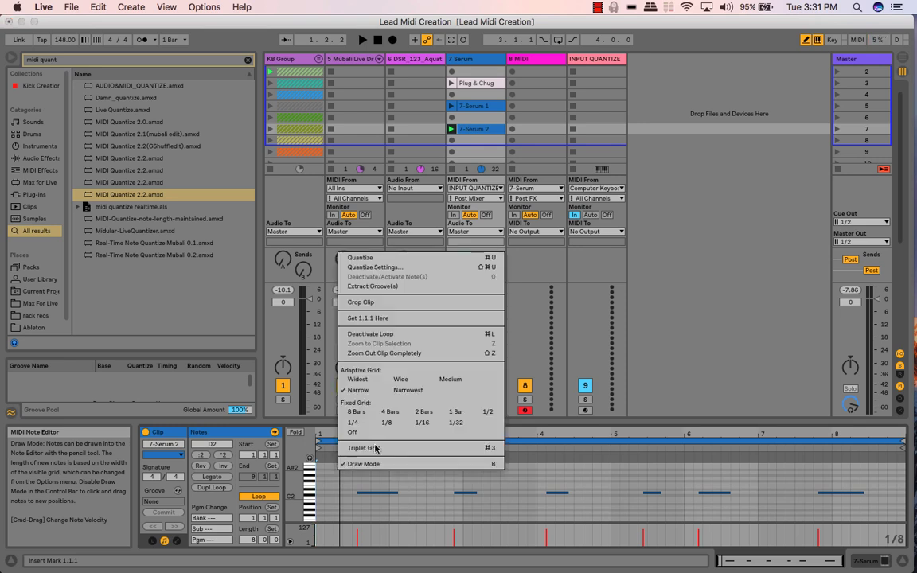
left_click(457, 422)
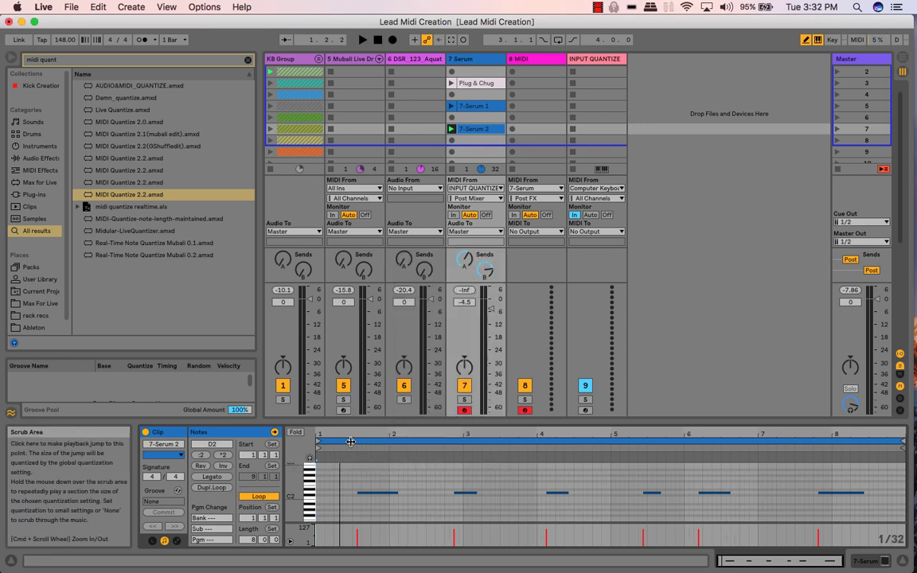
Step: Draw 1/32 D2 notes at 1.2.4, 1.3, 2.1.3 and 2.1.4 around the first long note, and shorten that long note by one thirty-second
left_click_drag(353, 435, 386, 434)
left_click(391, 492)
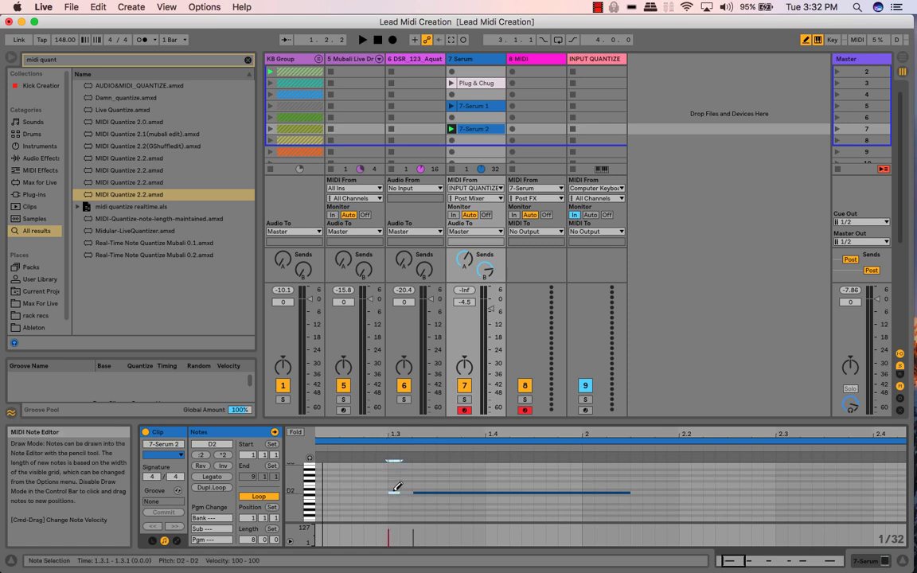
left_click(367, 493)
left_click(635, 492)
left_click_drag(627, 492, 617, 495)
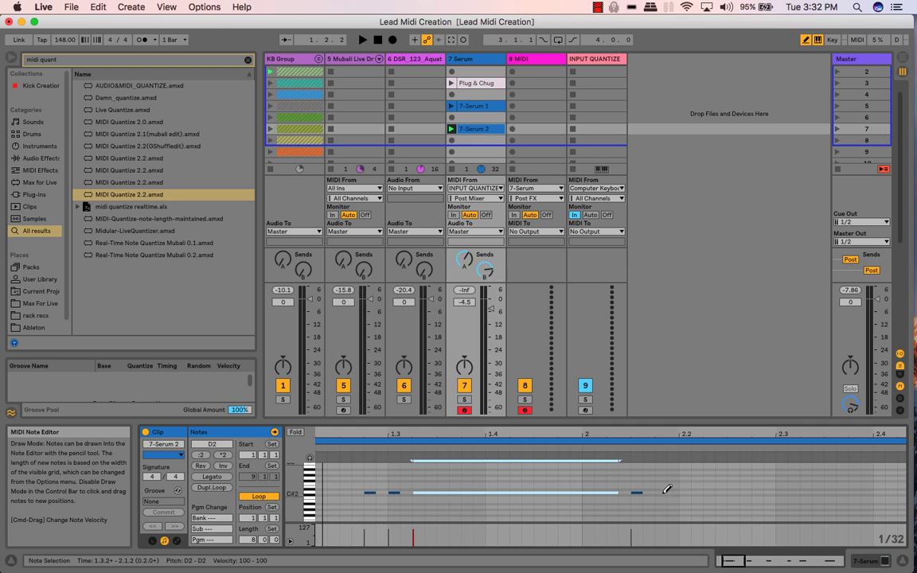
left_click(658, 494)
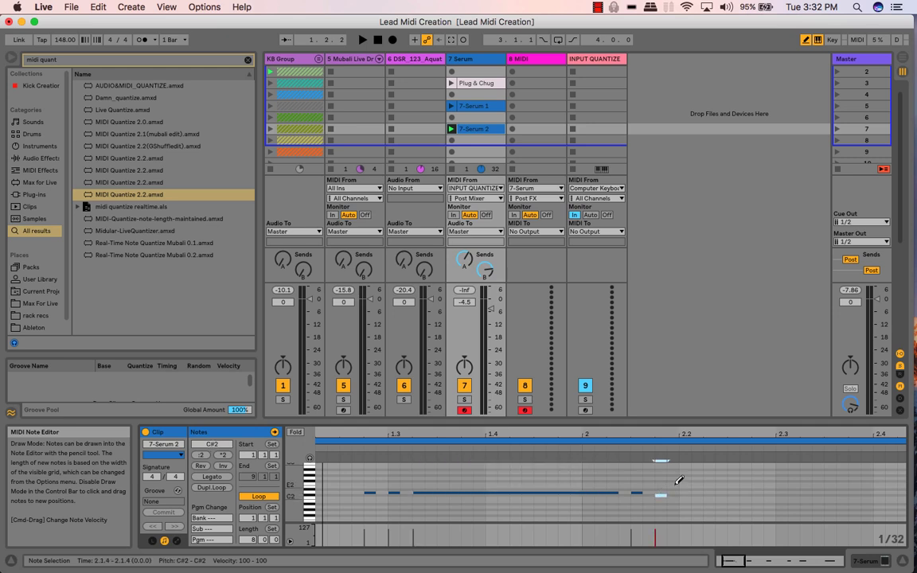
key("Up")
scroll(679, 480, "left", 5)
scroll(679, 479, "up", 1)
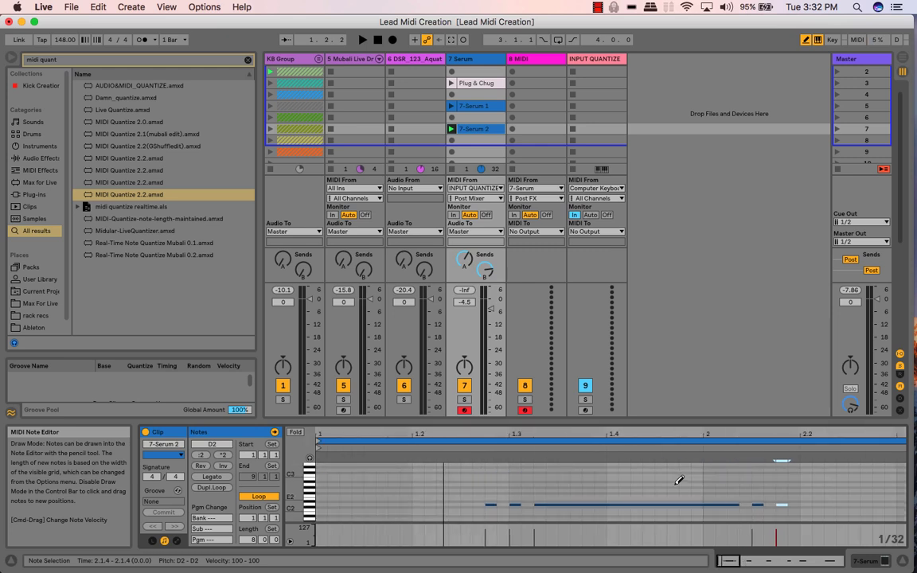
Step: Draw 1/32 D2 notes at 1.2.3, 3.1.4, 3.2.1 and 3.2.2, and shorten the second long note by one thirty-second
scroll(679, 480, "down", 1)
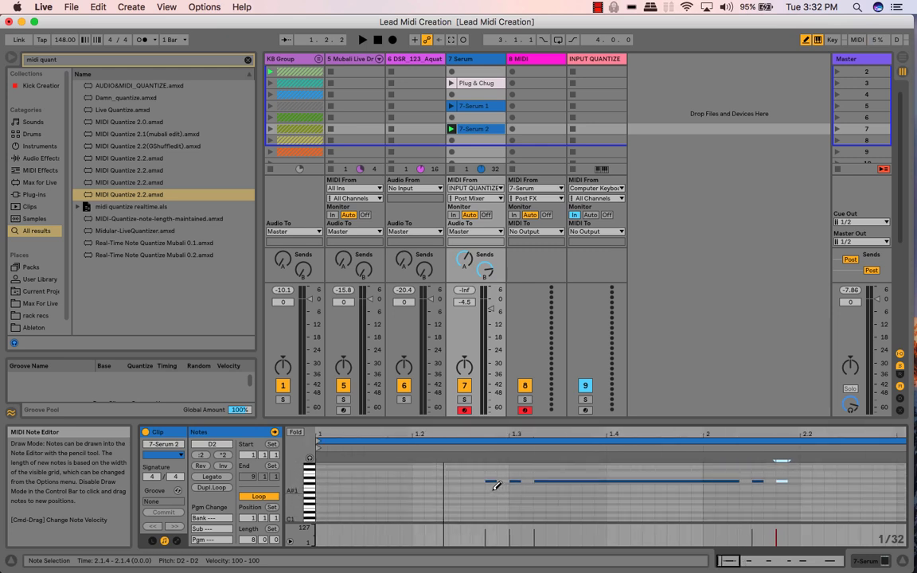
left_click(466, 481)
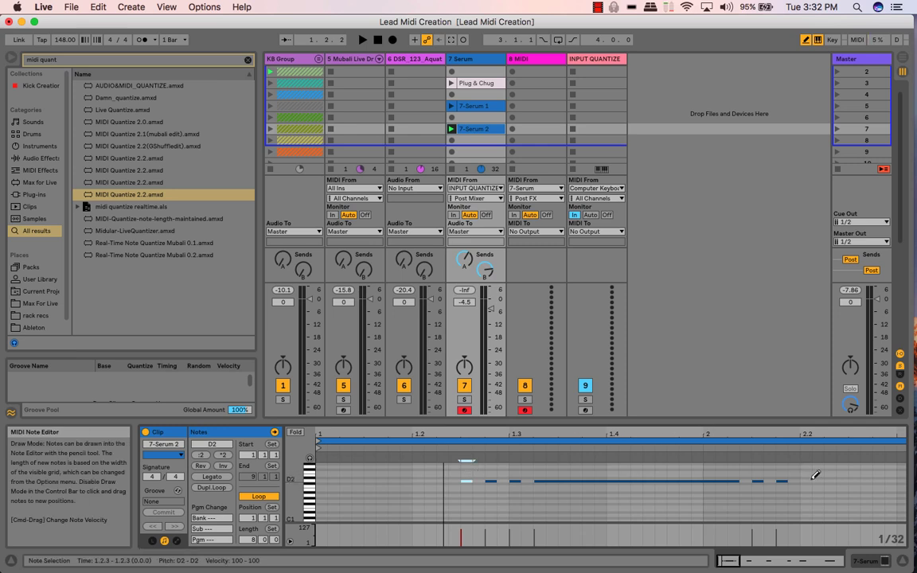
scroll(813, 474, "right", 10)
scroll(814, 475, "down", 2)
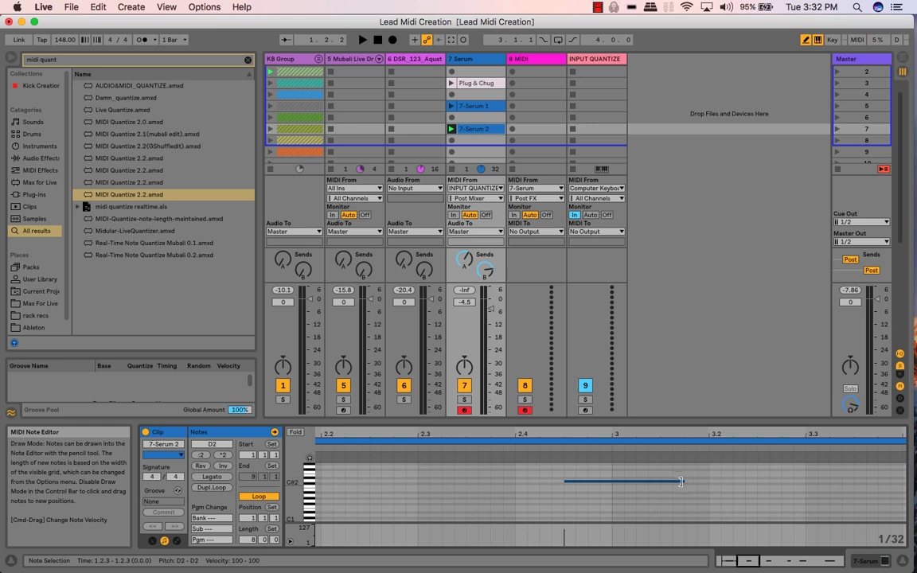
left_click(684, 481)
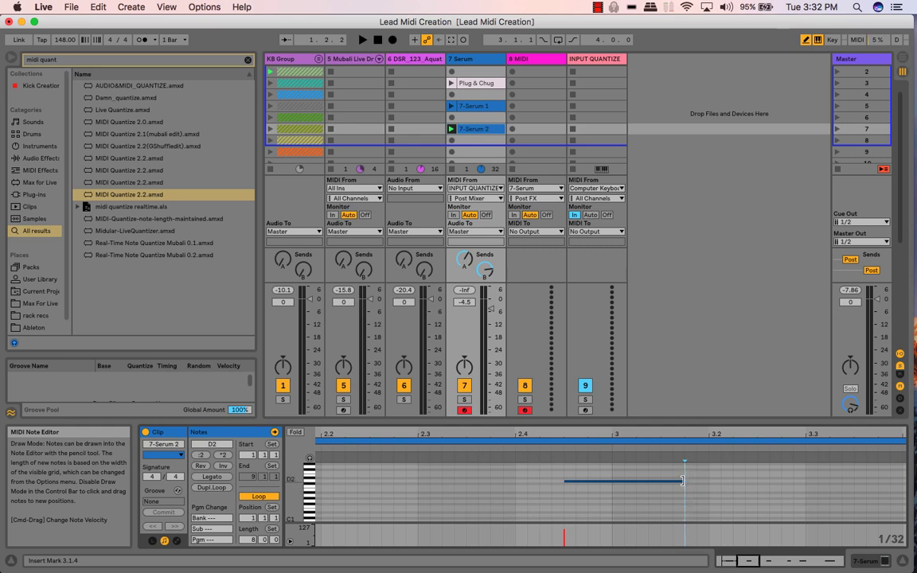
left_click_drag(682, 480, 672, 480)
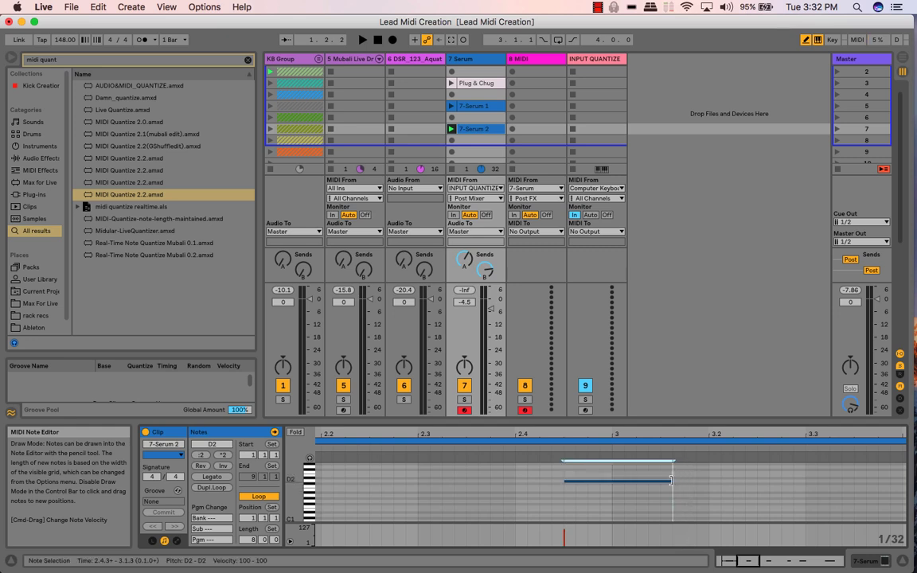
left_click(689, 481)
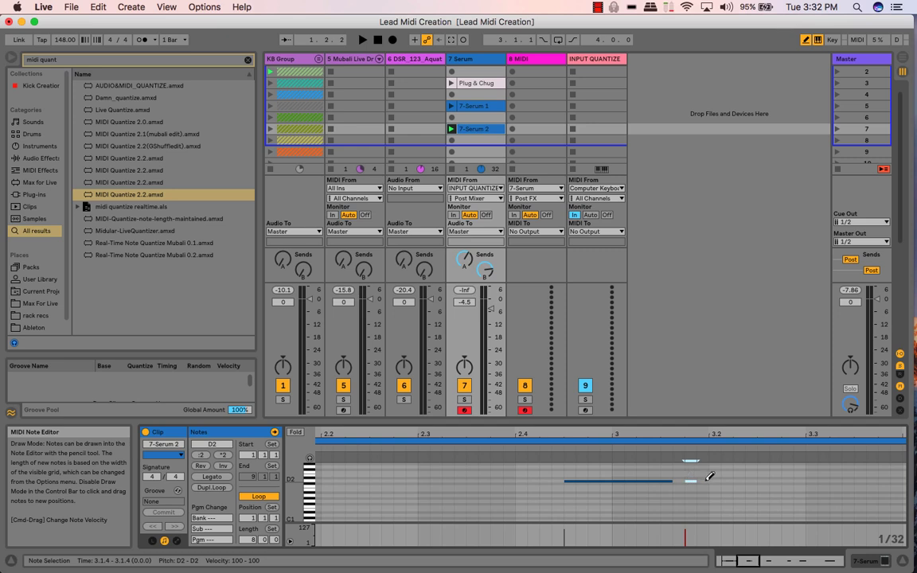
left_click(713, 480)
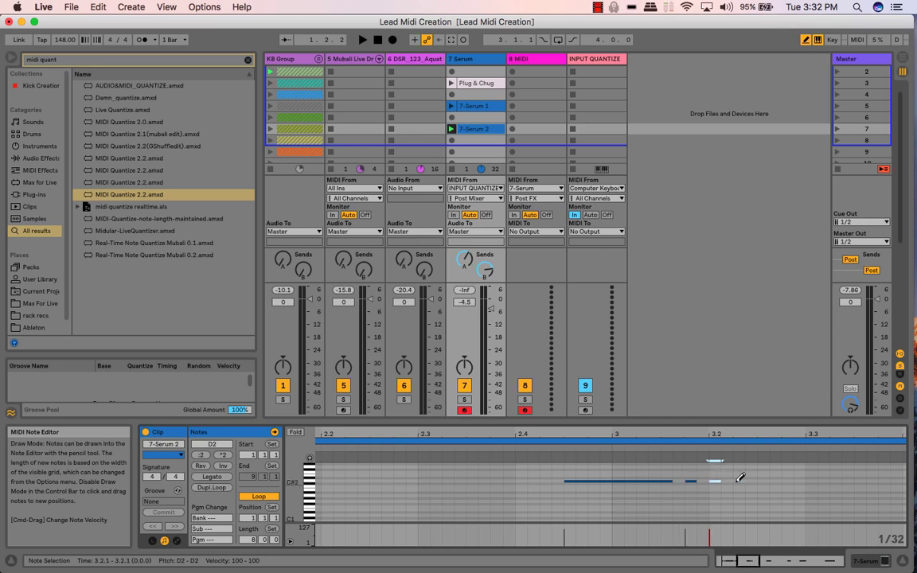
left_click(737, 482)
key("Up")
Step: Draw 1/32 D2 notes at 4.1.1 and 4.1.2, leading into the long note in bar 4
scroll(594, 480, "right", 6)
scroll(595, 478, "left", 2)
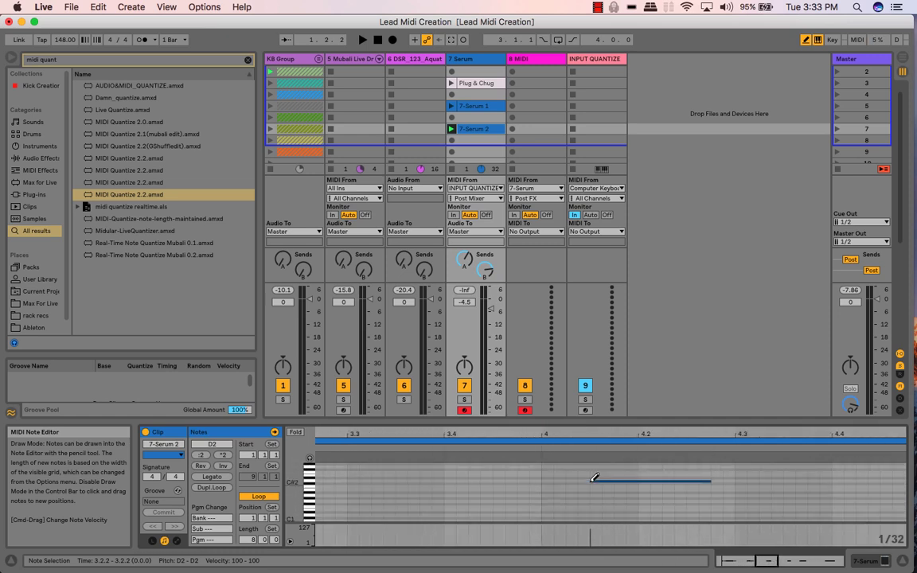
left_click(548, 483)
key("Up")
left_click(575, 480)
Step: Draw 1/32 D2 notes at 4.3.2, 4.3.3 and 4.3.4, following the long note in bar 4
scroll(673, 474, "right", 2)
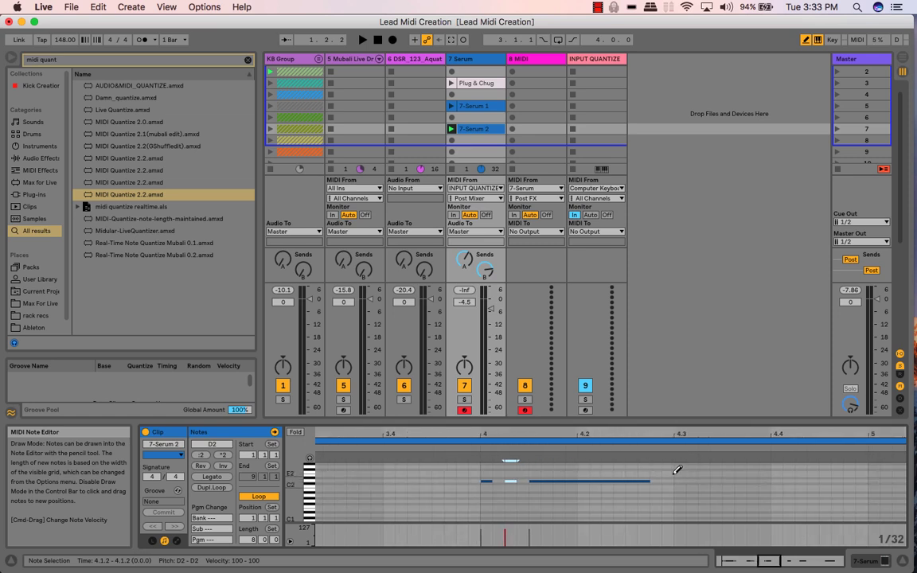
scroll(676, 470, "right", 3)
scroll(677, 469, "up", 1)
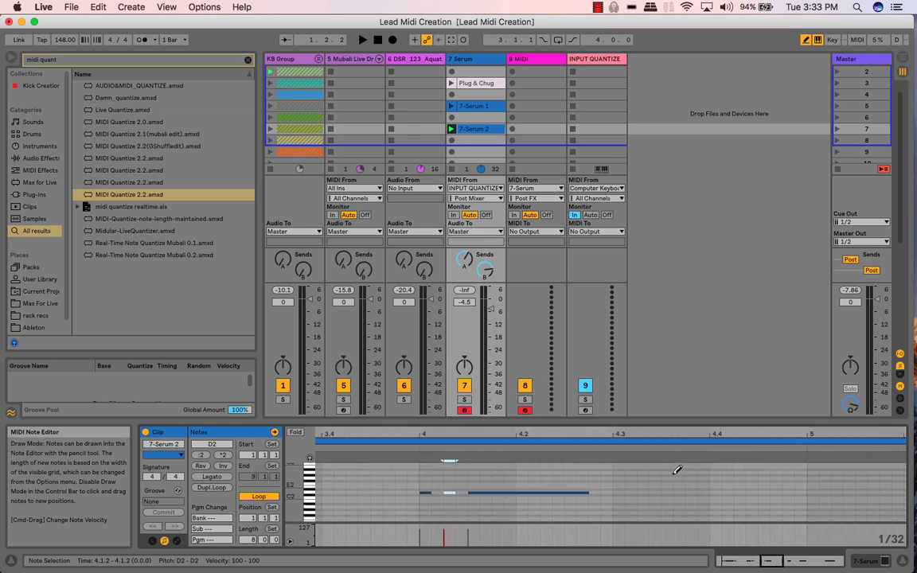
scroll(677, 469, "down", 1)
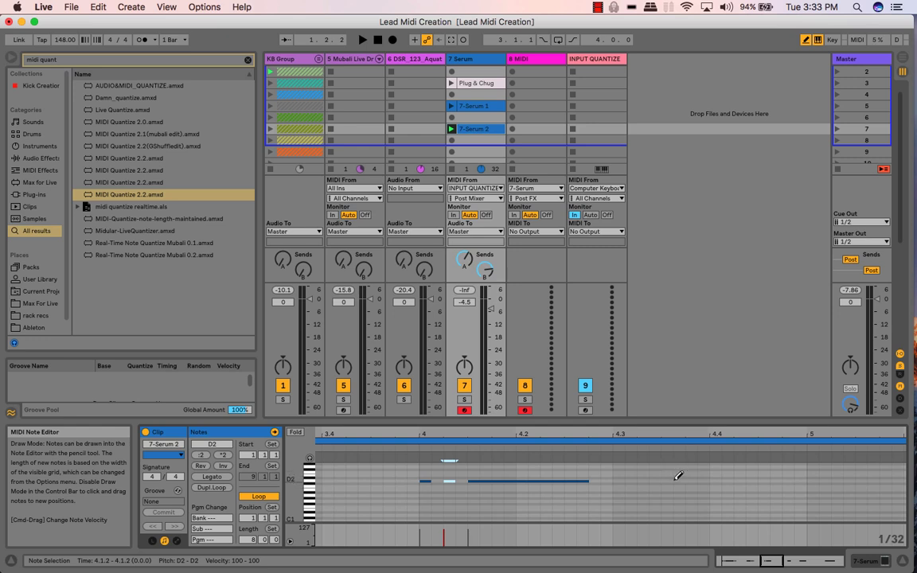
left_click(691, 479)
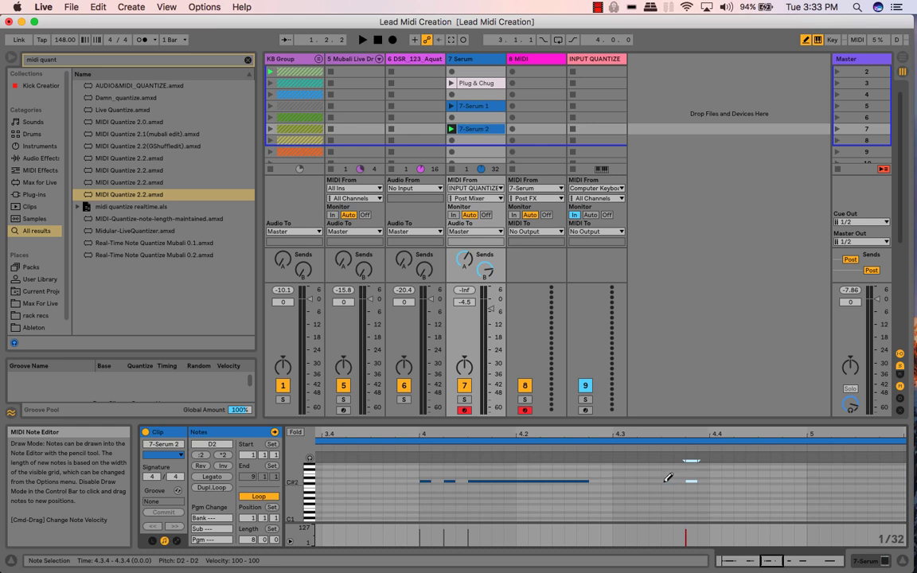
left_click(666, 480)
left_click(643, 480)
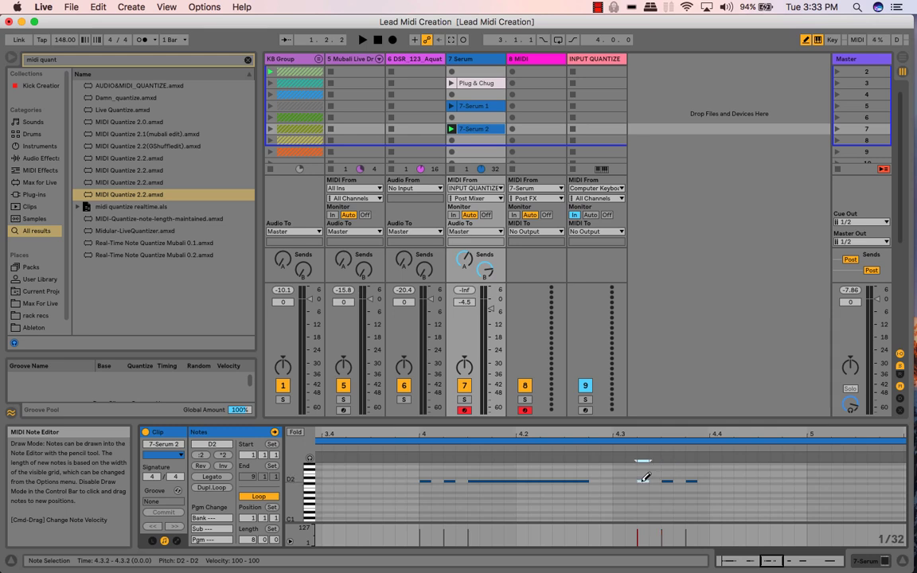
Step: Draw 1/32 D2 notes at 5.2.3, 5.3.4 and 5.4.1, and shorten the long note in bar 5 by one thirty-second
scroll(758, 475, "right", 10)
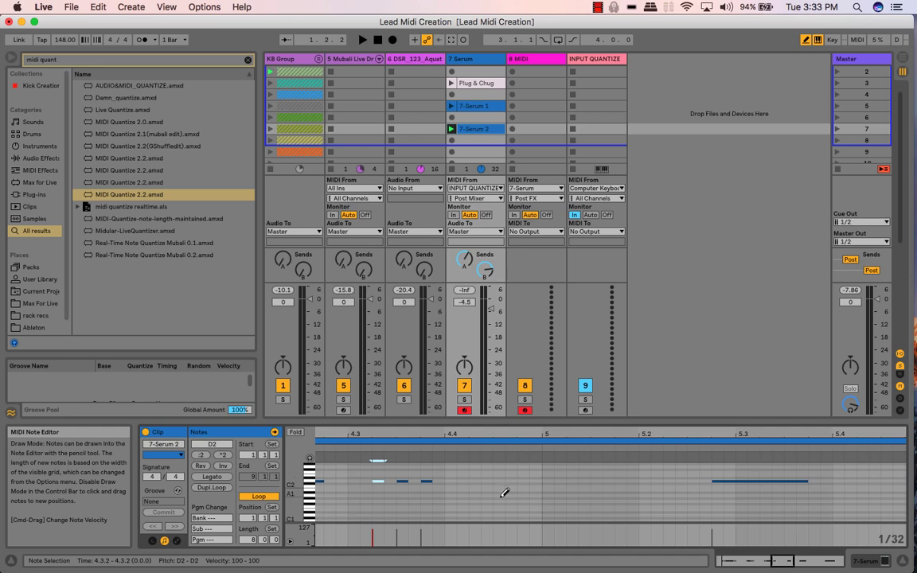
left_click(689, 481)
left_click(837, 482)
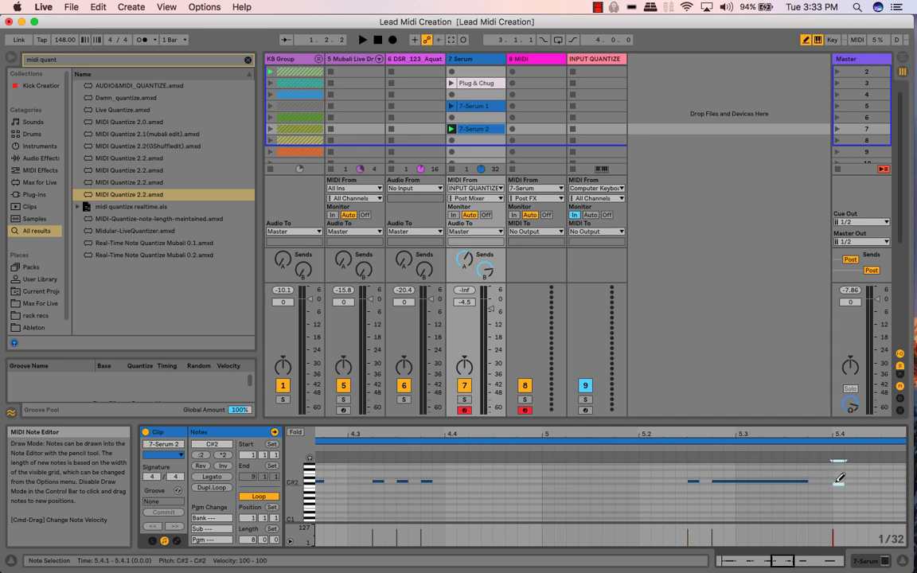
key("Up")
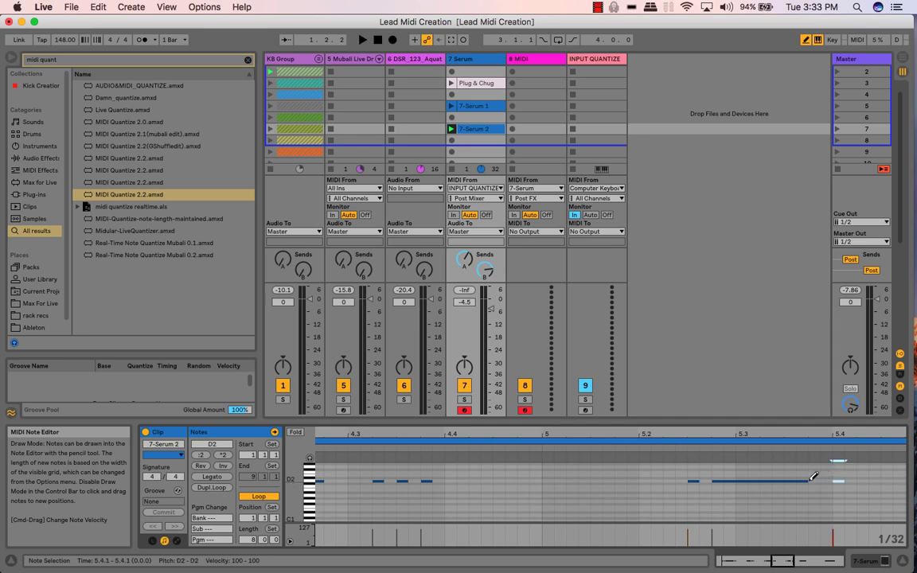
key("b")
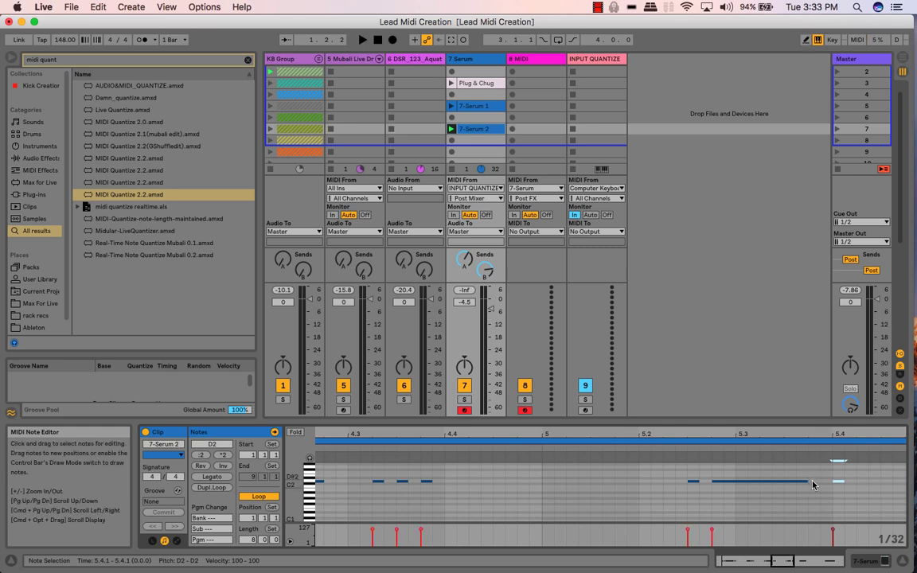
left_click_drag(806, 481, 795, 481)
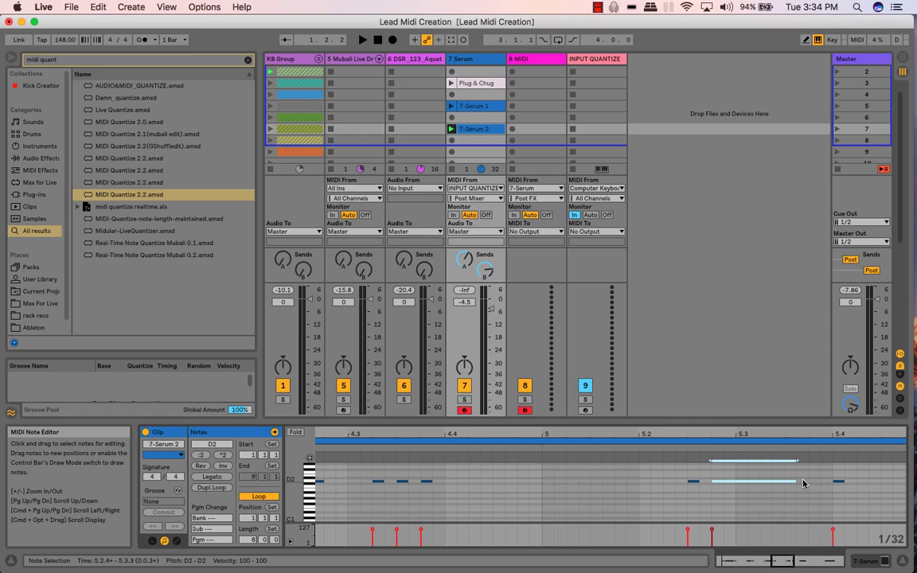
key("b")
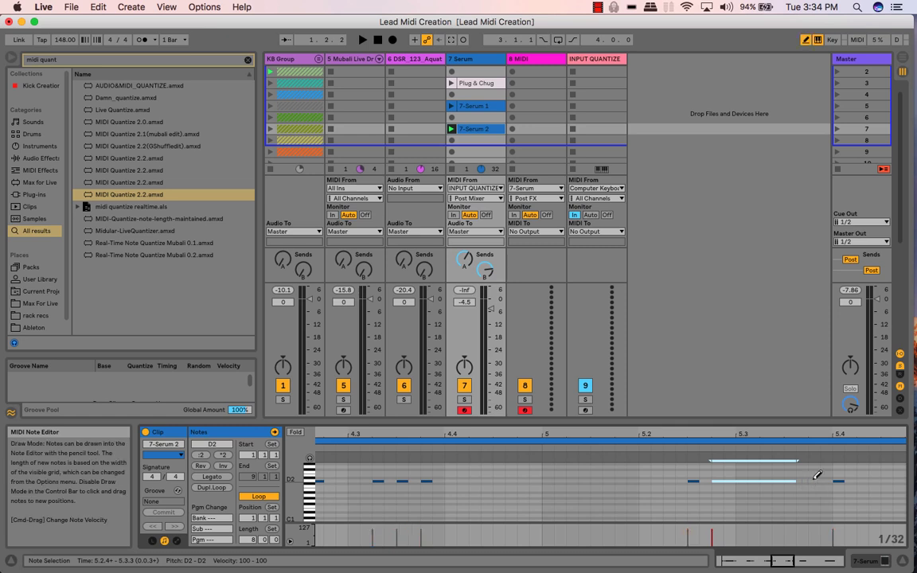
left_click(814, 481)
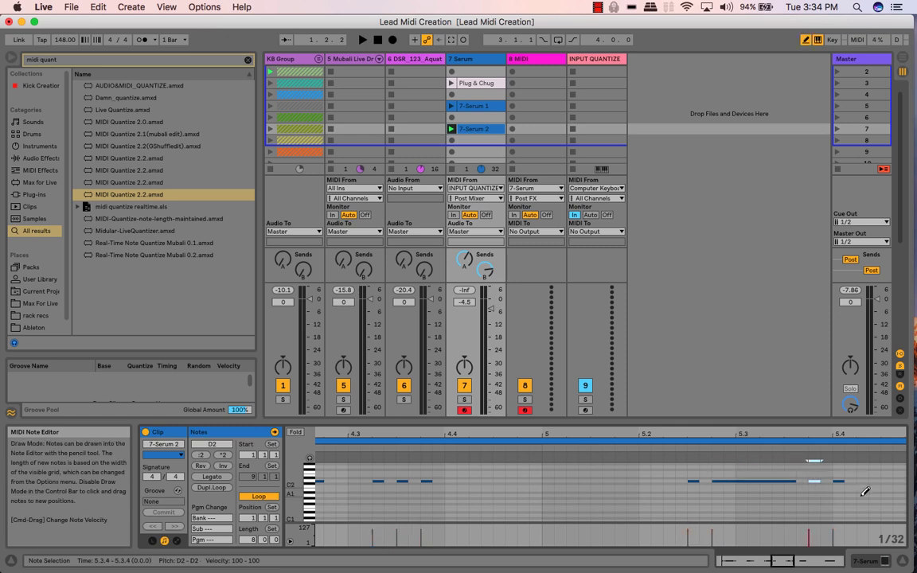
Step: Draw 1/32 D2 notes at 6.1.2 and 6.1.3, just before the long note in bar 6
scroll(865, 491, "right", 5)
scroll(865, 491, "up", 1)
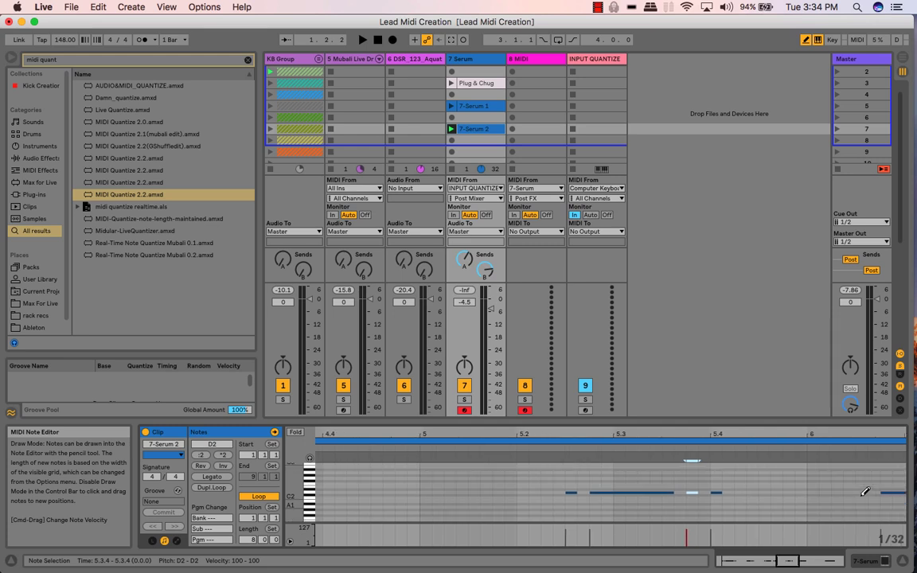
scroll(865, 491, "right", 1)
scroll(865, 491, "right", 5)
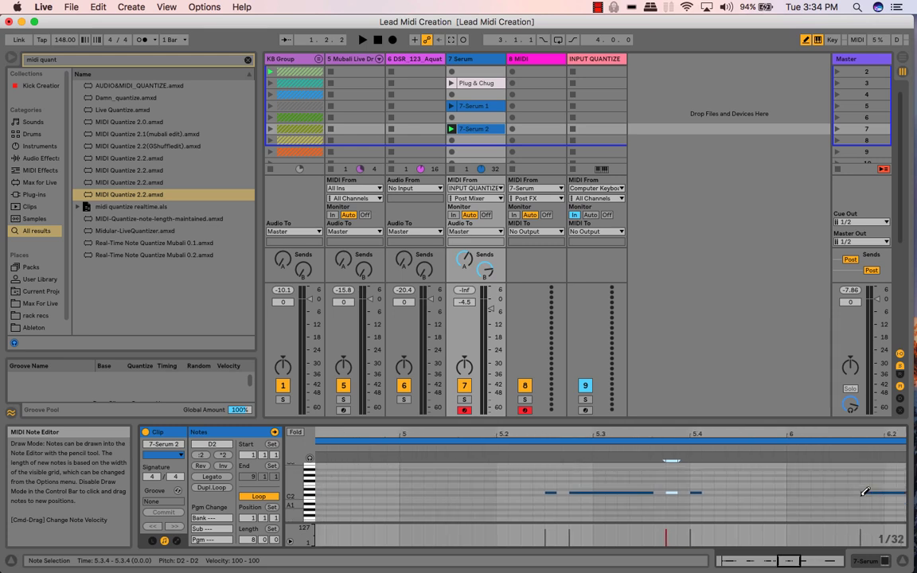
scroll(865, 491, "right", 3)
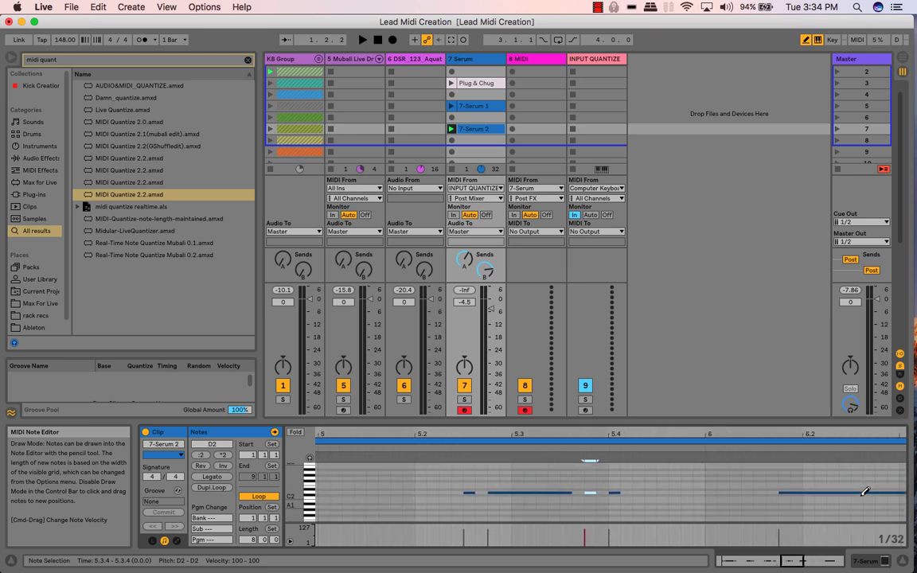
left_click(760, 492)
left_click(733, 492)
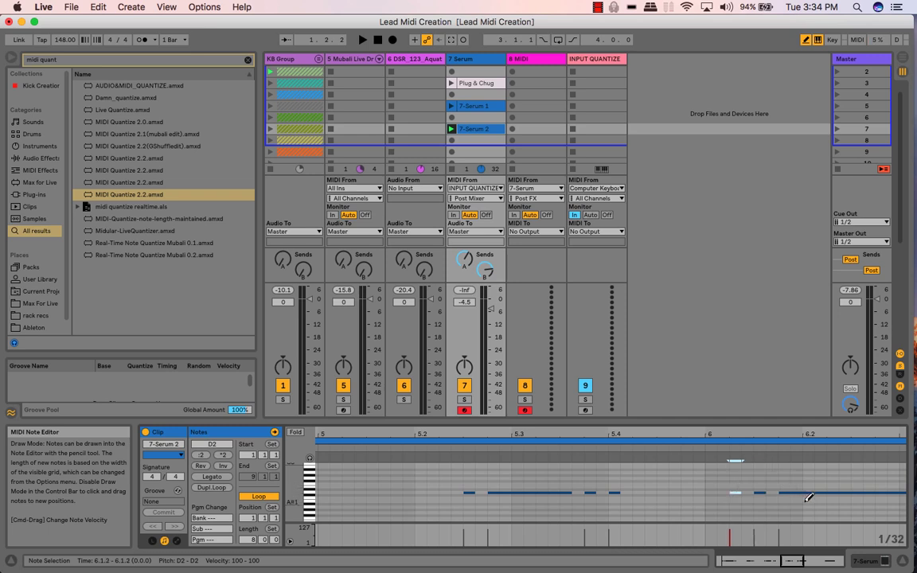
Step: Shorten the long note in bar 6 by one thirty-second and draw 1/32 D2 notes at 6.3.3, 6.3.4, 6.4.1 and 6.4.2
scroll(808, 497, "right", 10)
scroll(809, 493, "down", 2)
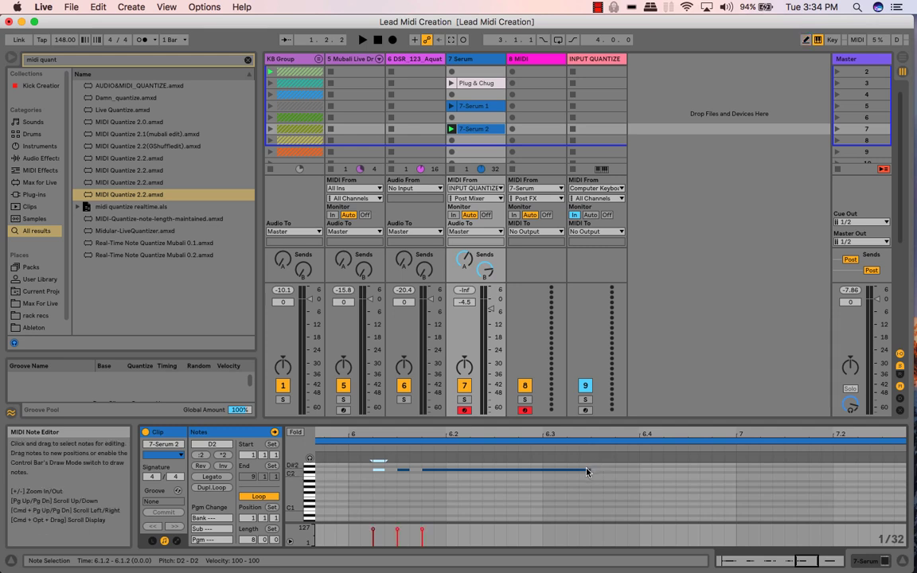
left_click_drag(588, 469, 576, 469)
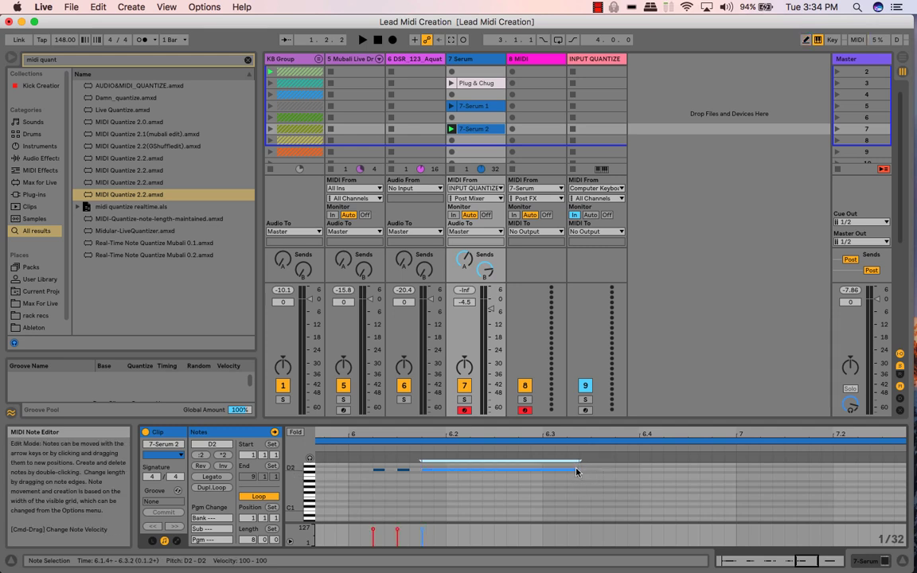
key("b")
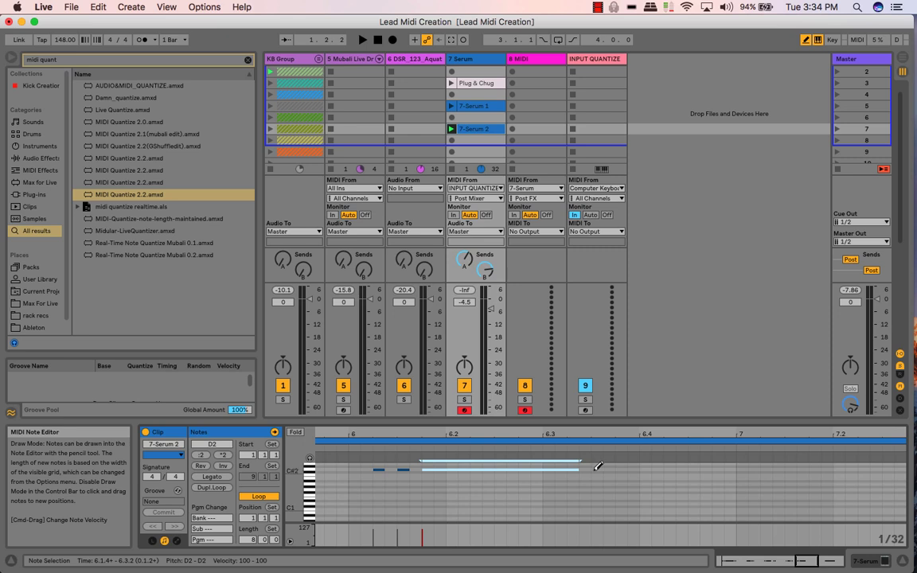
left_click(595, 468)
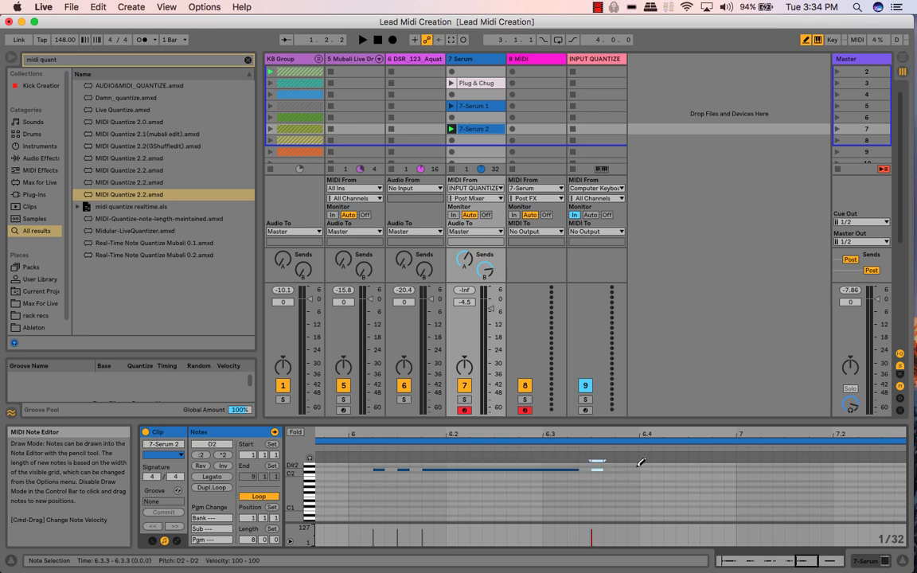
left_click(626, 467)
left_click(645, 469)
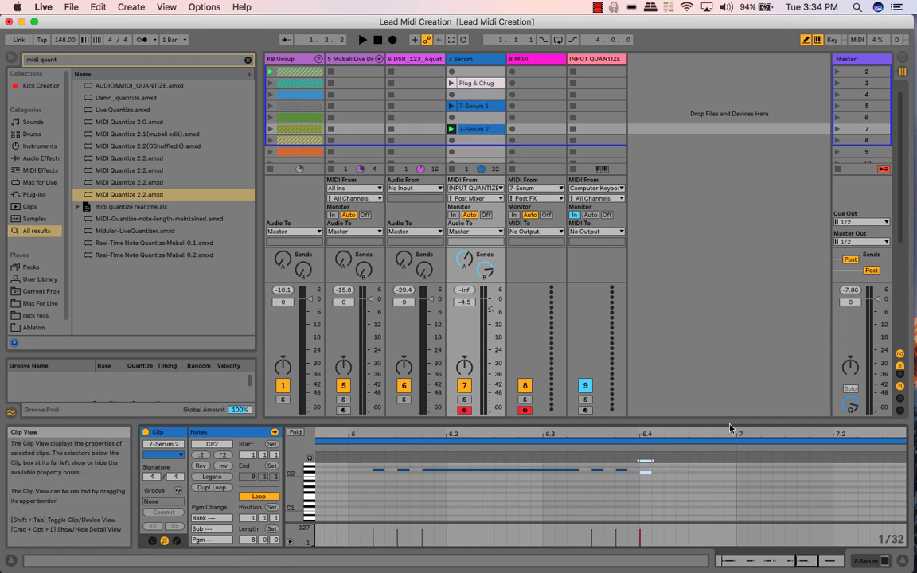
left_click(668, 468)
Step: Draw 1/32 D2 notes at 7.2.1, 7.2.2, 7.2.3, 7.2.4 and 7.4.1, ahead of the last long note
scroll(757, 466, "right", 5)
scroll(756, 466, "down", 1)
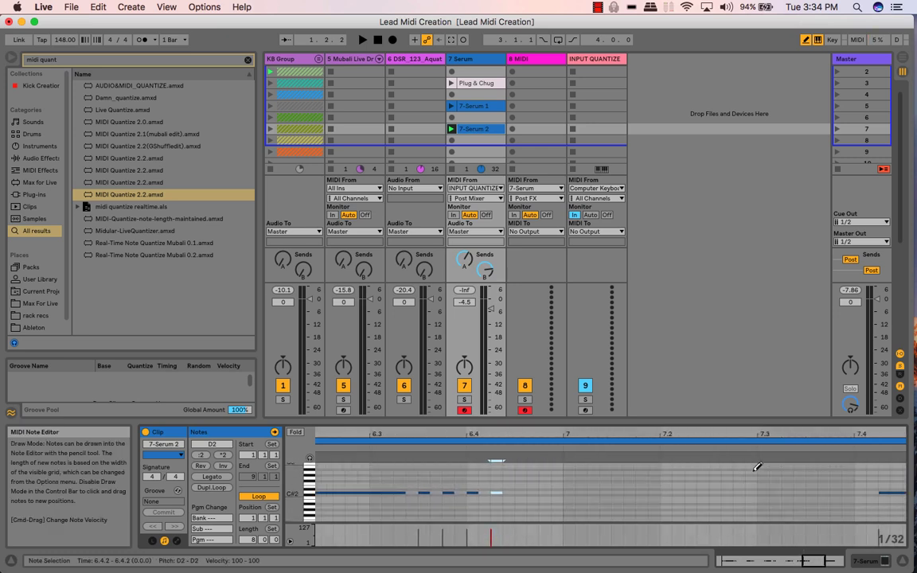
scroll(757, 466, "right", 1)
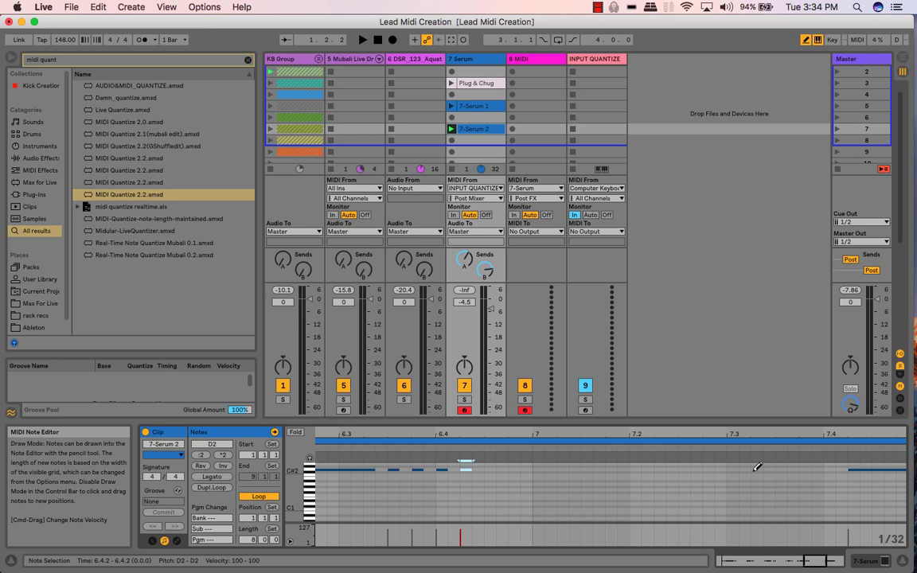
left_click(635, 462)
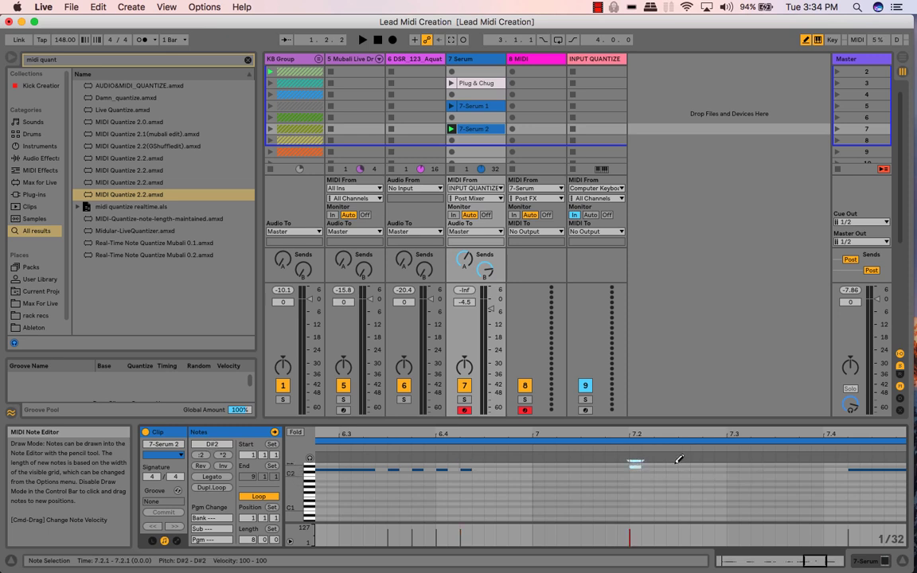
key("Down")
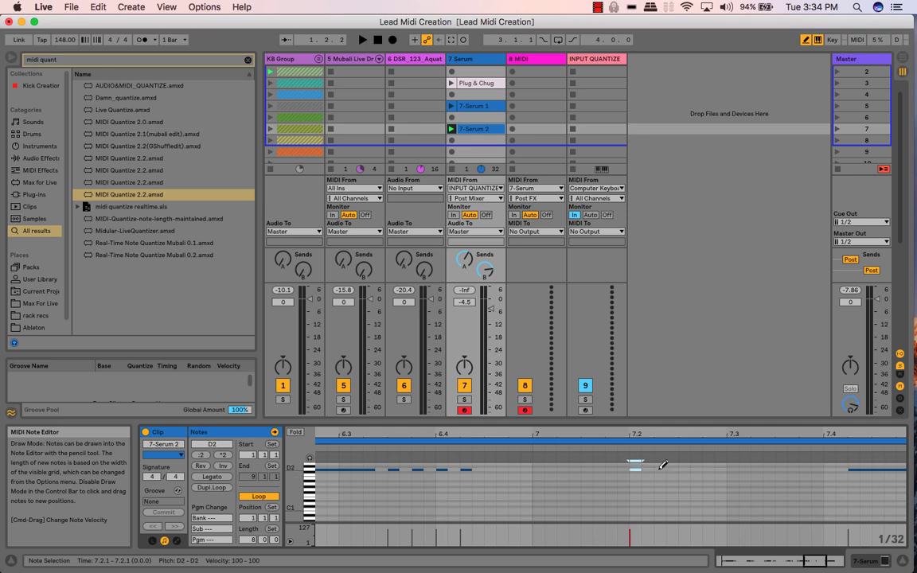
left_click(660, 469)
left_click(684, 469)
left_click(707, 469)
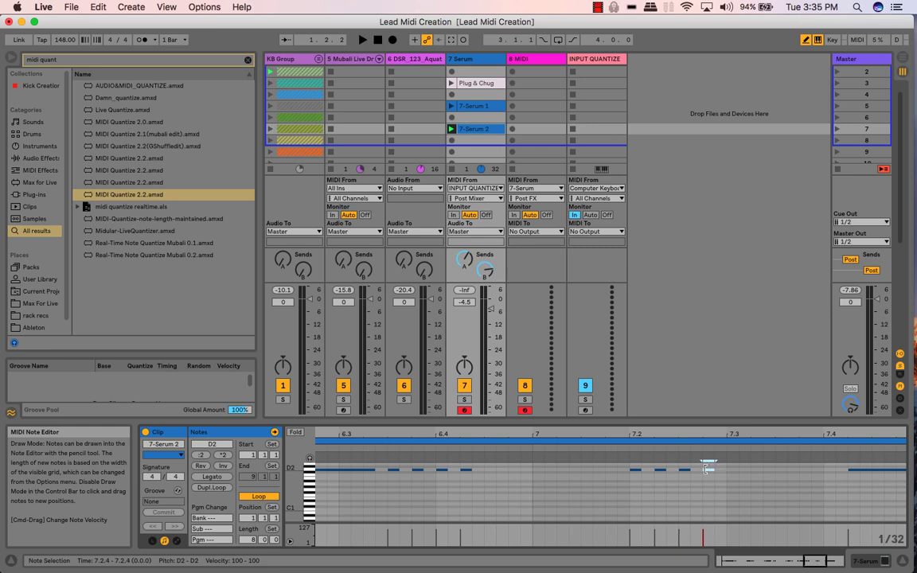
left_click(830, 467)
scroll(833, 464, "right", 5)
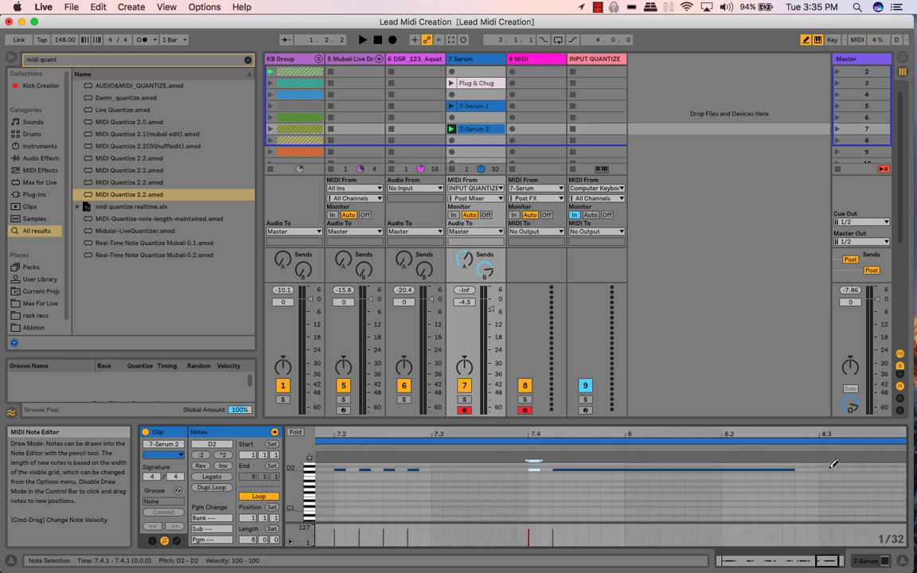
Step: Shorten the last long D2 note, starting at 7.4.2, by one thirty-second at its end
key("b")
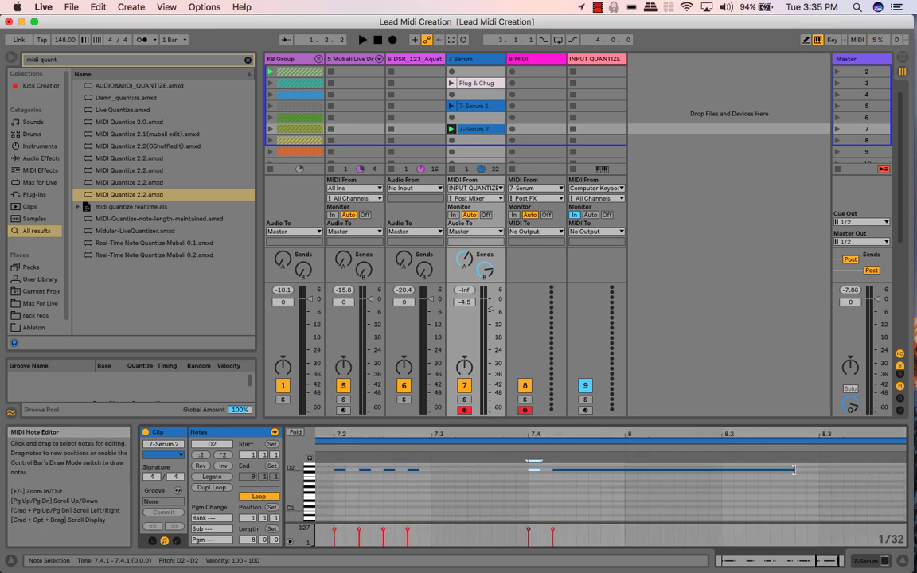
left_click(793, 469)
left_click_drag(794, 469, 785, 473)
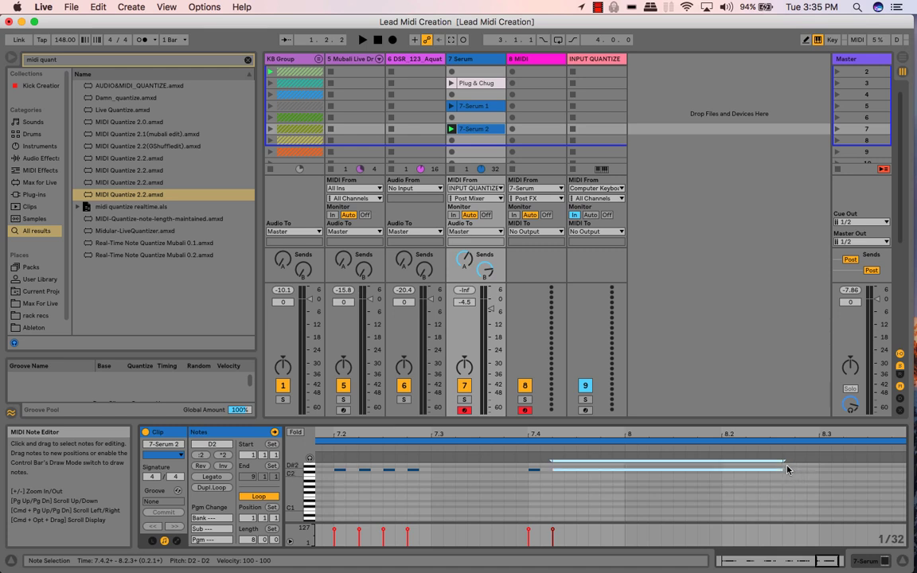
Step: Draw 1/32 D2 notes at 8.2.4, 8.3.1, 8.3.2 and 8.3.3, after the last long note
key("b")
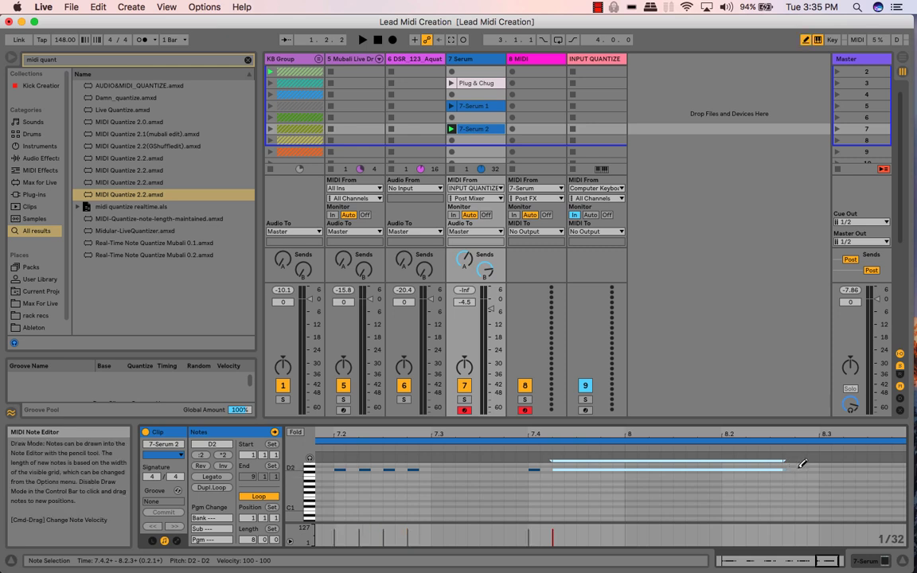
left_click(800, 467)
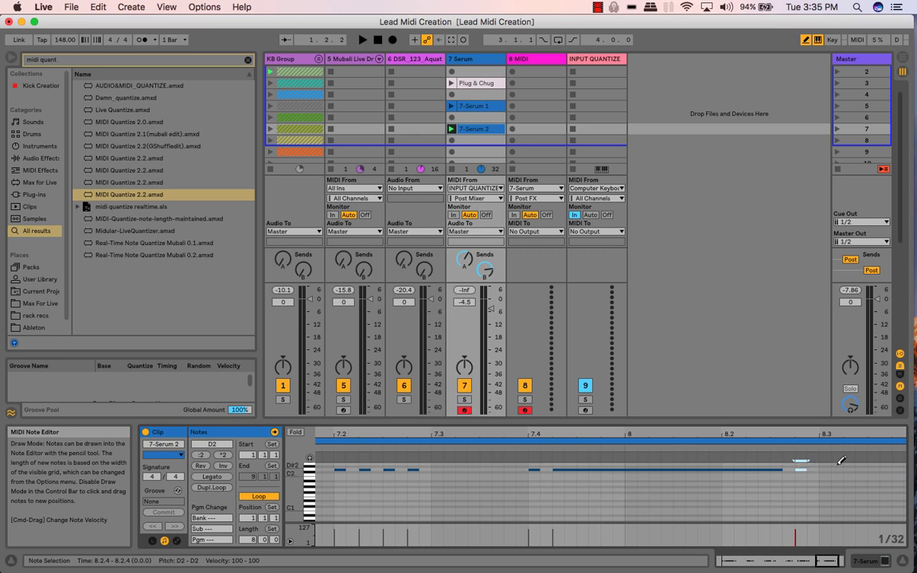
left_click(824, 469)
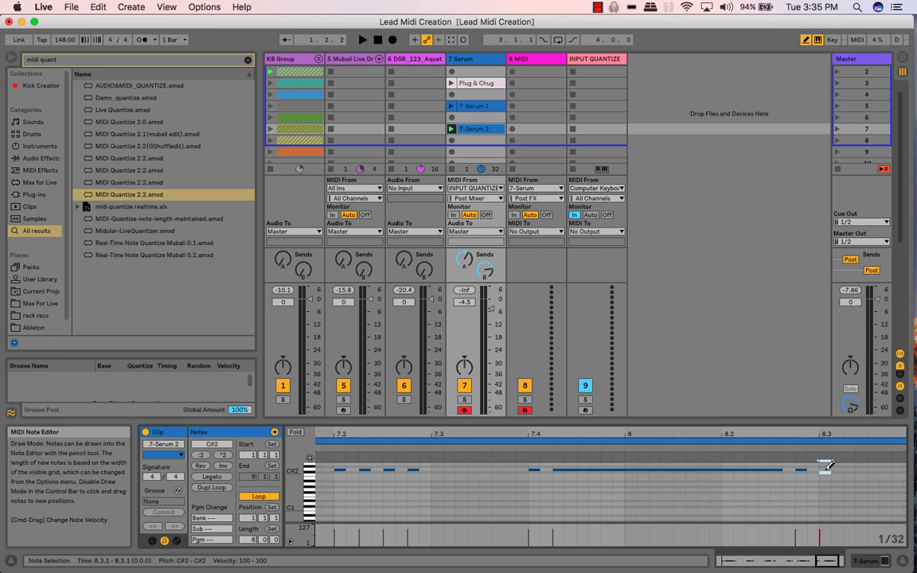
key("Up")
key("Right")
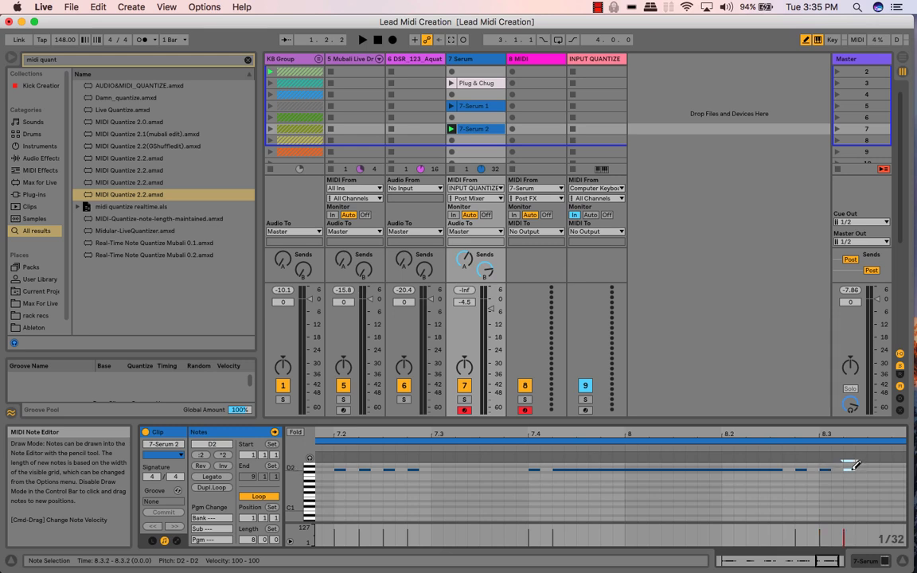
scroll(853, 465, "right", 3)
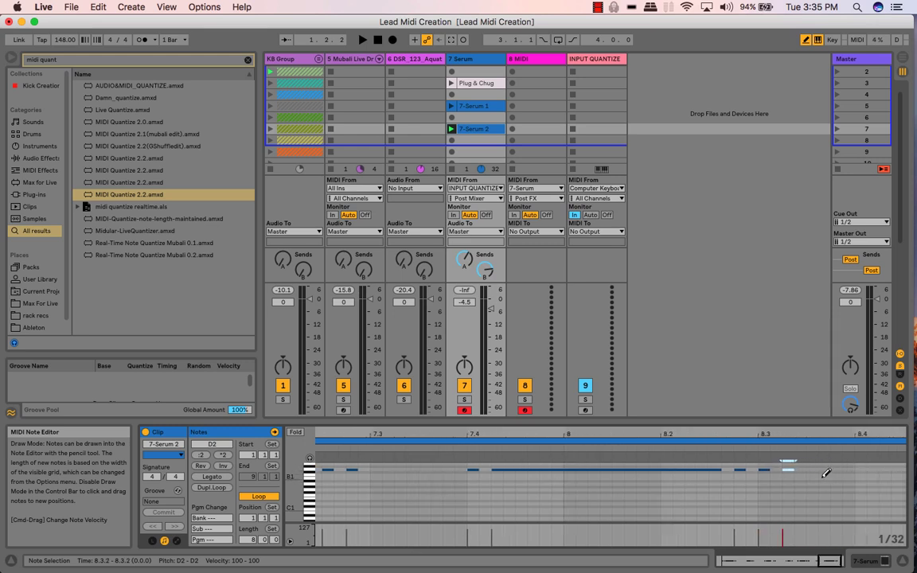
key("super+d")
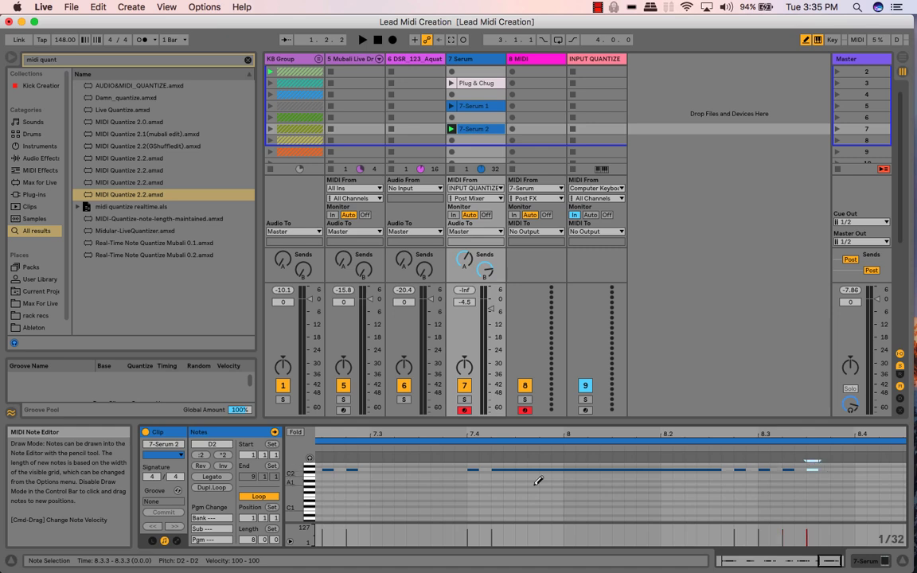
Step: Draw a 1/32 D2 note at 7.3.4, just ahead of the short note at 7.4.1
left_click(449, 469)
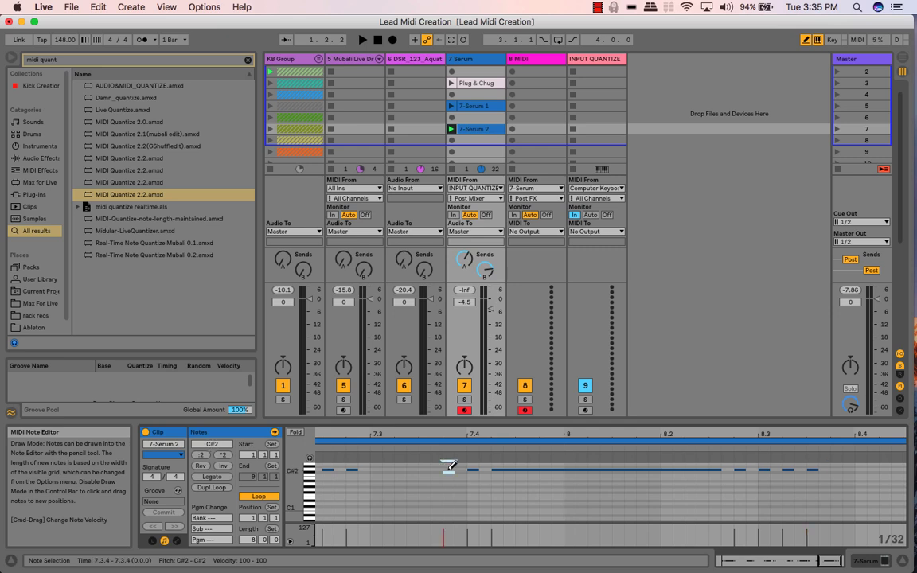
key("Up")
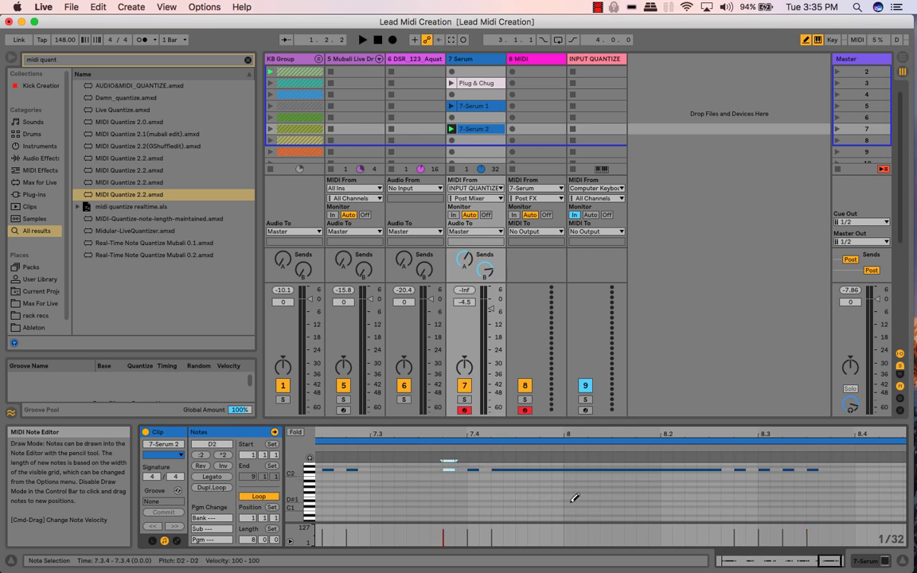
scroll(585, 497, "up", 3)
scroll(585, 496, "left", 2)
scroll(584, 499, "down", 3)
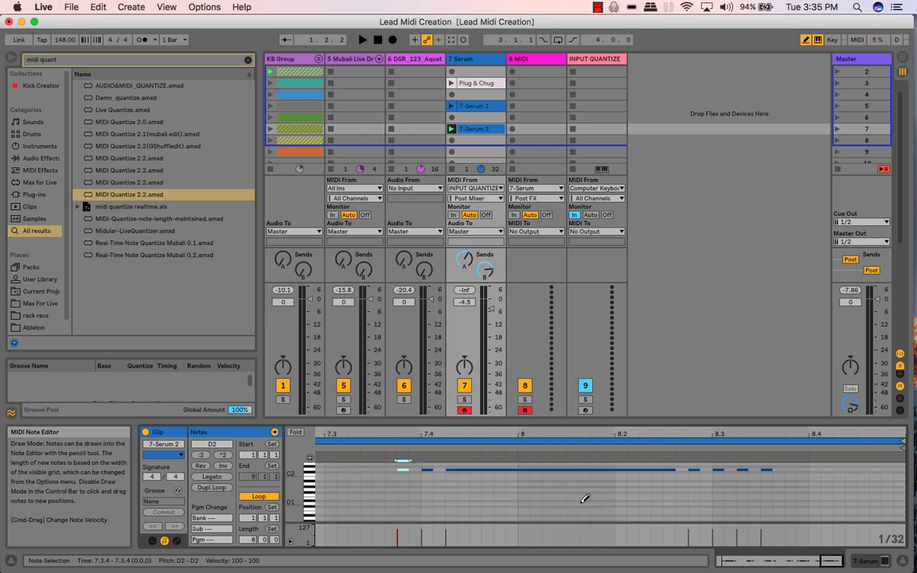
scroll(585, 499, "left", 5)
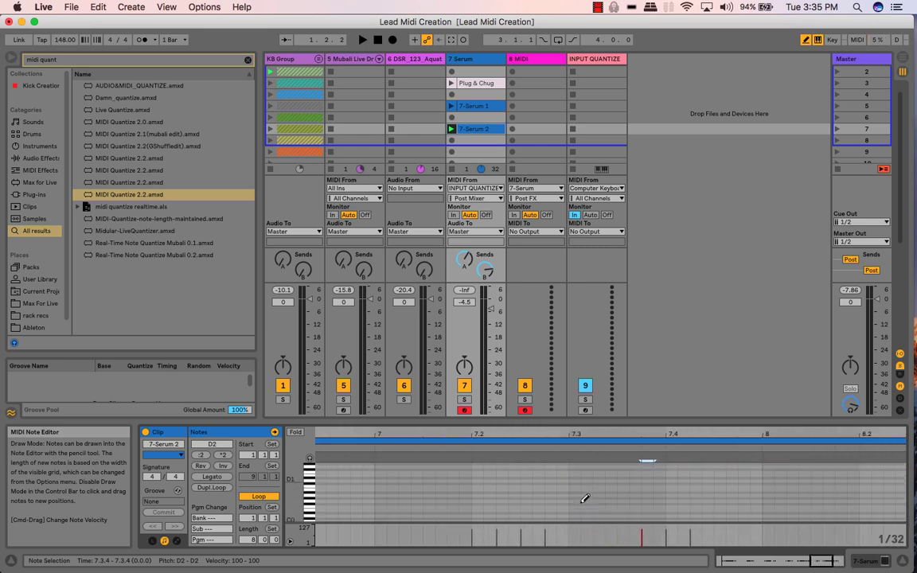
scroll(585, 498, "down", 3)
scroll(585, 498, "right", 1)
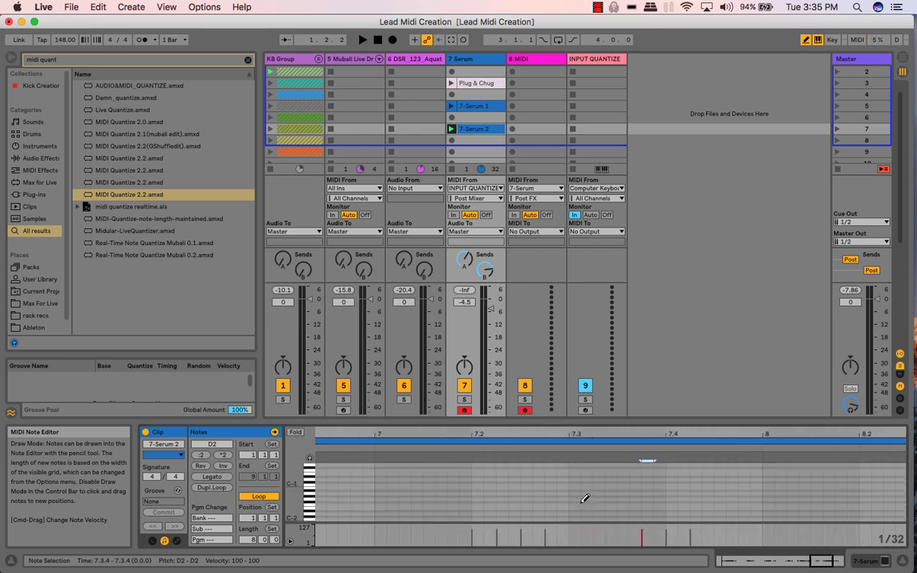
Step: Rename the edited Serum clip as Monkey Piano Short
left_click(157, 445)
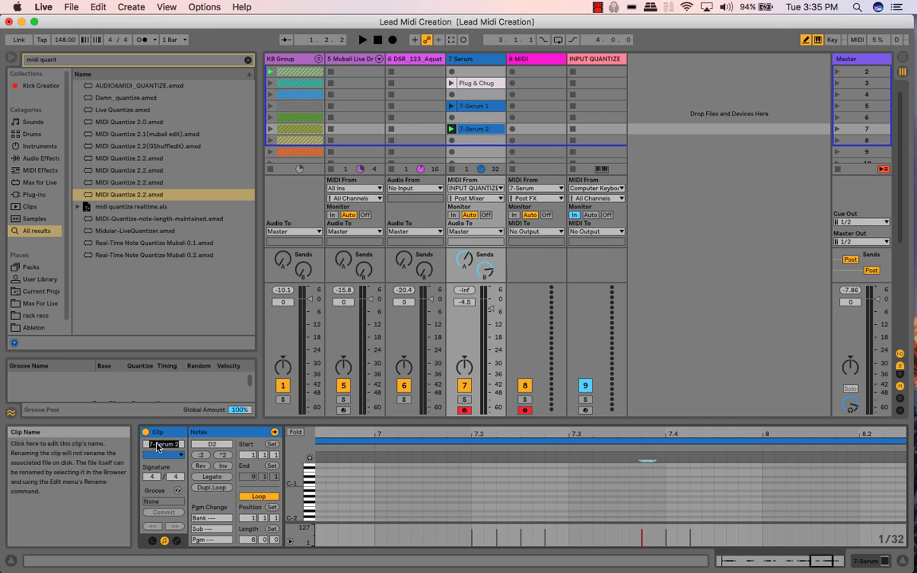
type("Monkey Pla")
type("no Short")
key("Return")
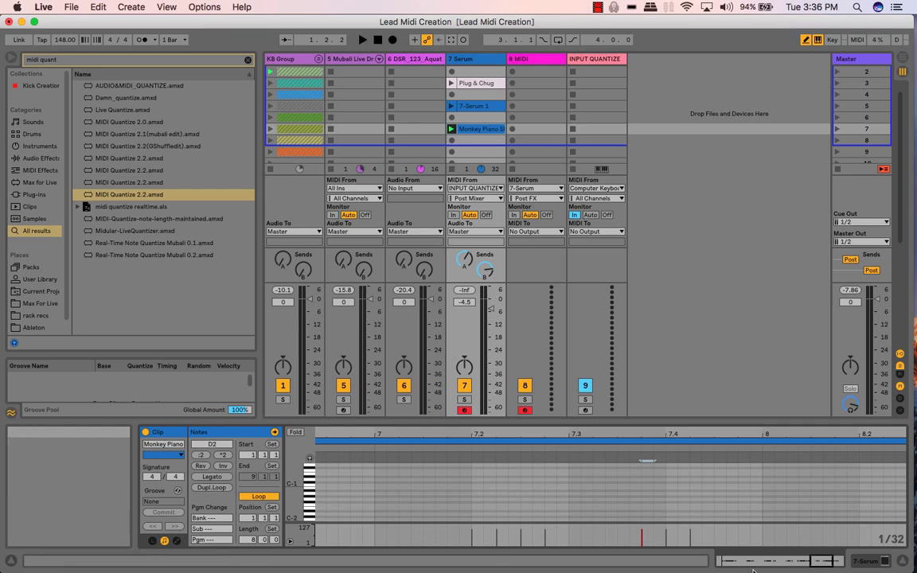
Step: Show all eight bars of the clip folded to its used pitch row, and play the pattern back briefly
double_click(781, 561)
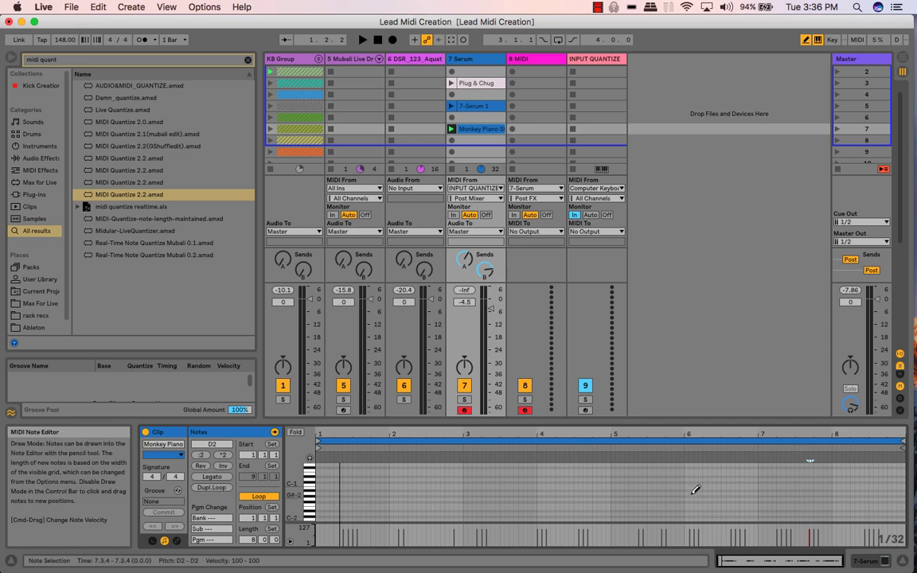
scroll(695, 489, "up", 10)
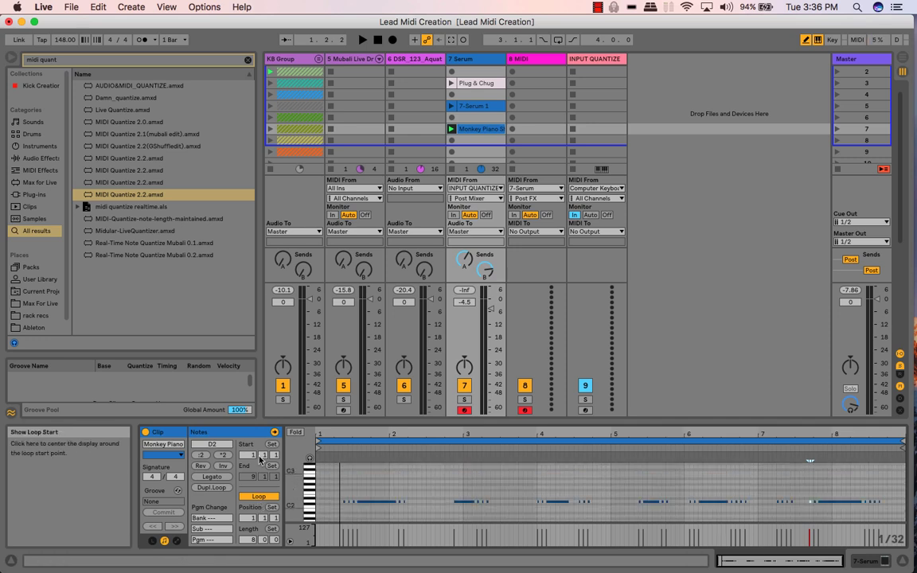
left_click(294, 432)
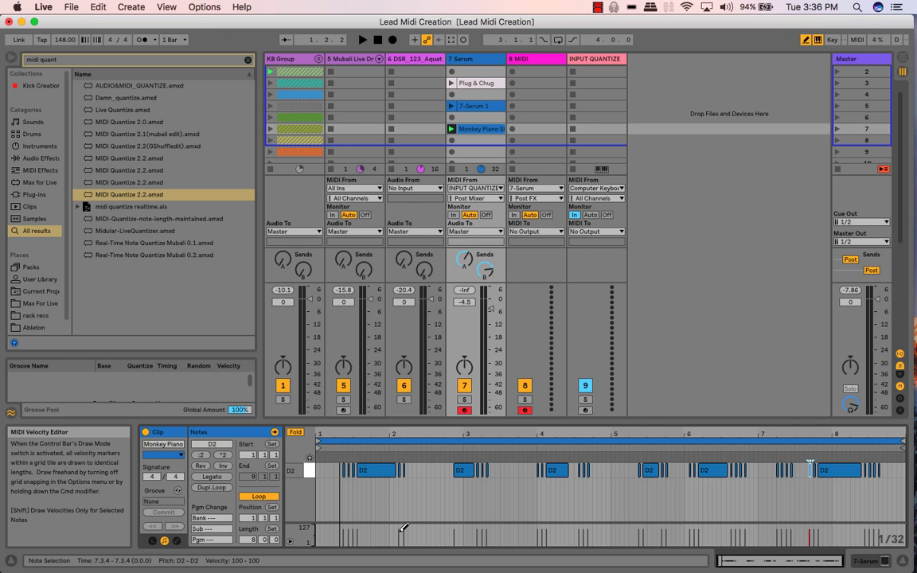
key("space")
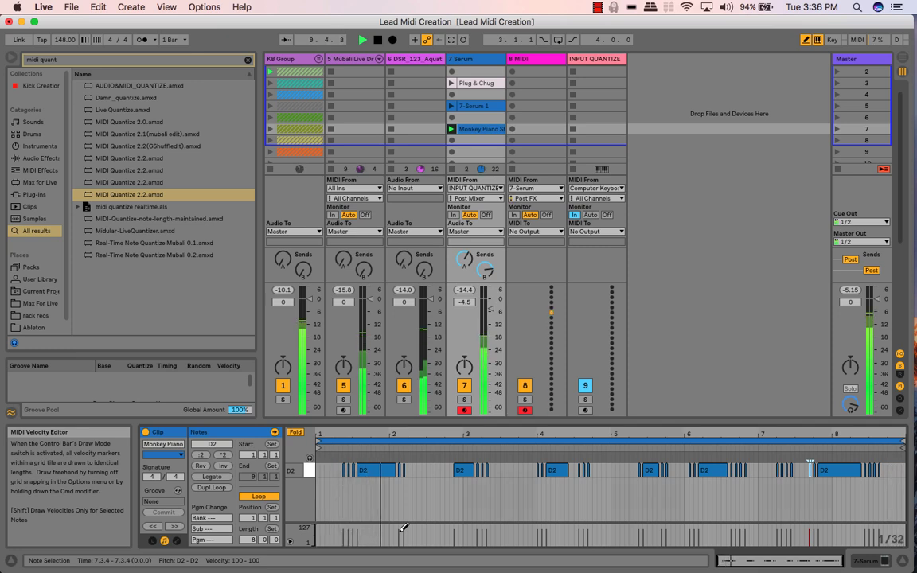
key("space")
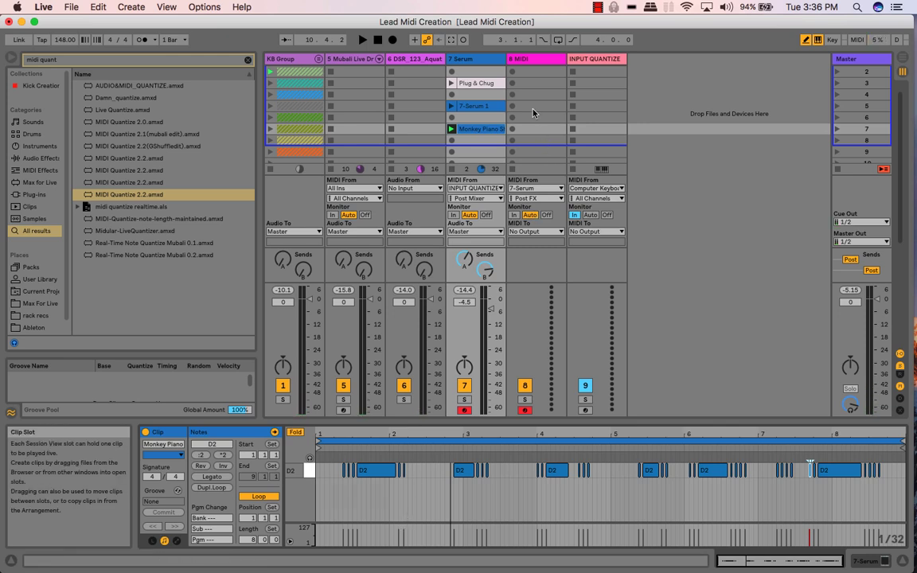
Step: Unfold the KB Group and look through the Bass track's clips from the C#1 clip down to scene 26
scroll(533, 113, "down", 2)
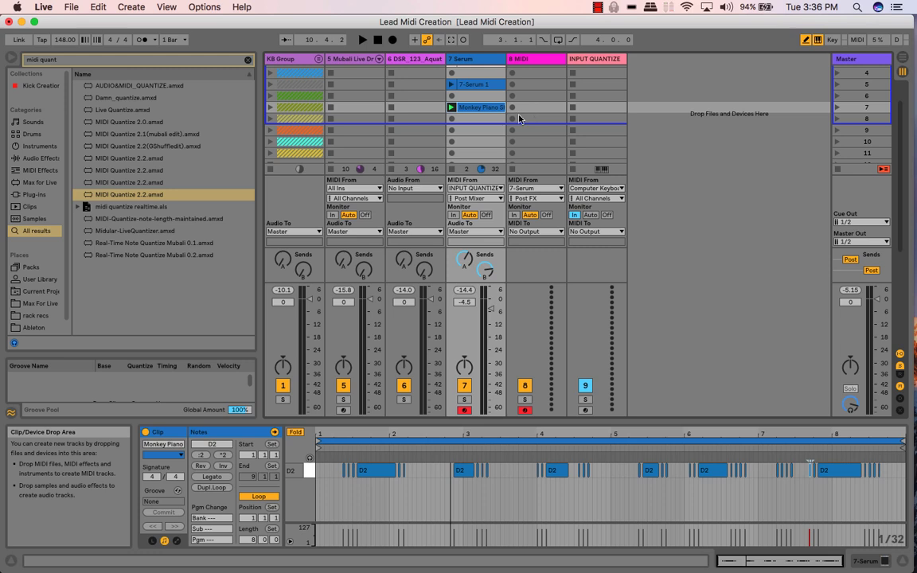
left_click(472, 143)
scroll(472, 144, "down", 1)
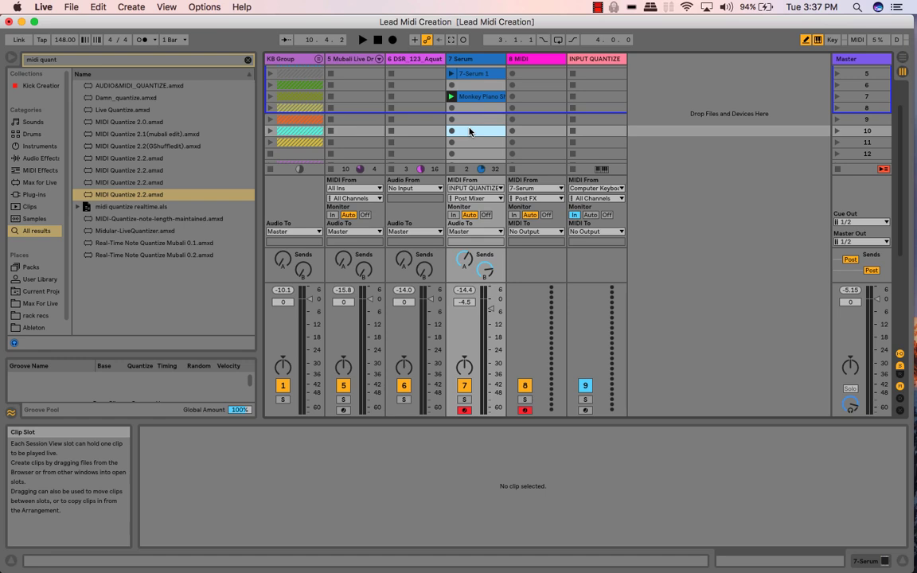
left_click(318, 59)
left_click(445, 111)
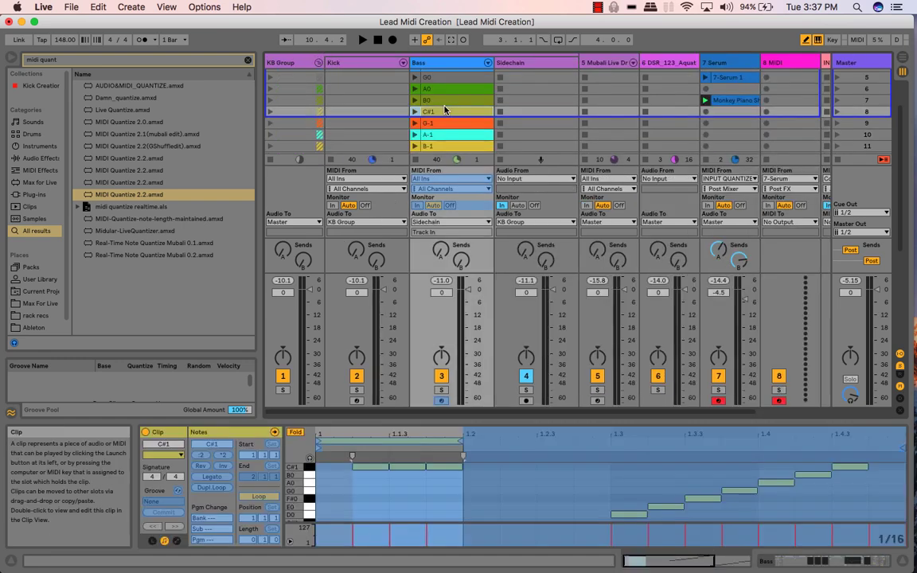
scroll(446, 109, "down", 10)
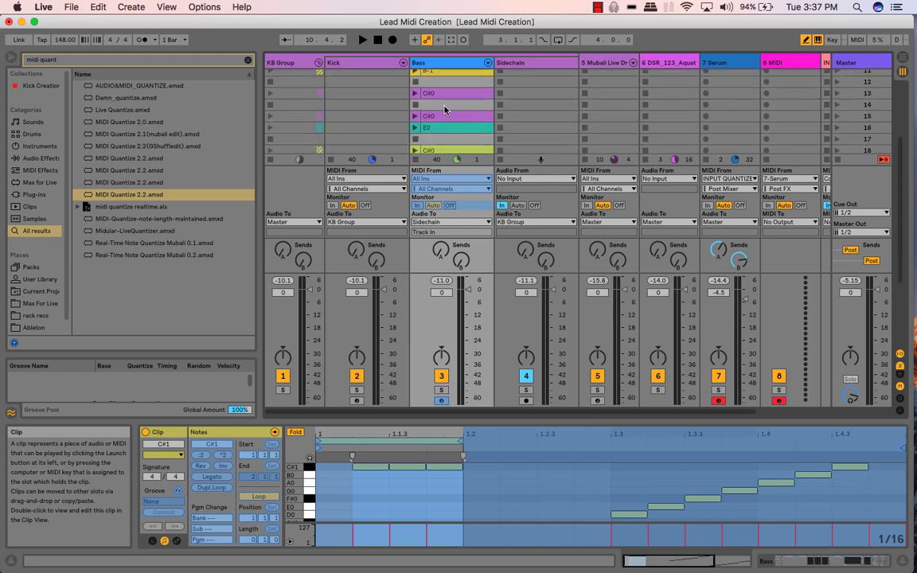
left_click(445, 108)
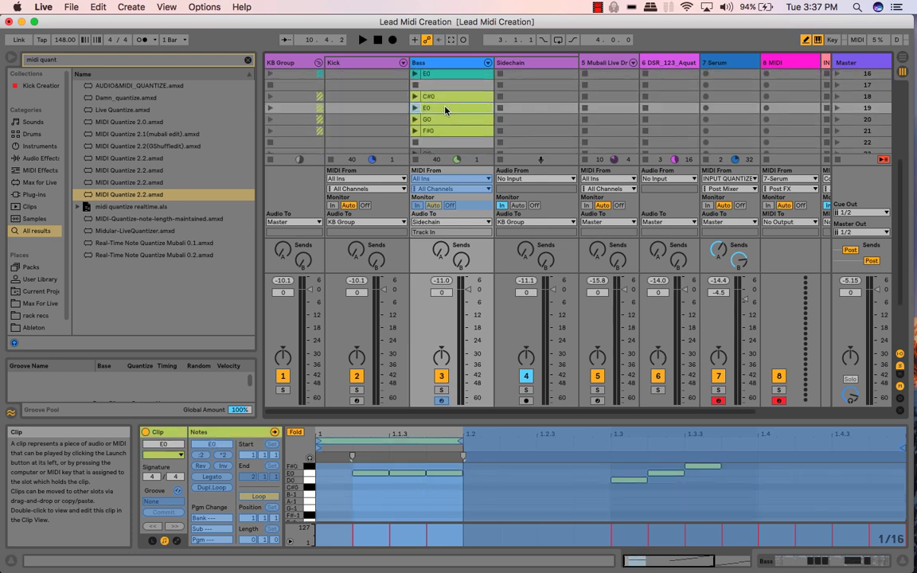
scroll(447, 122, "down", 5)
left_click(450, 123)
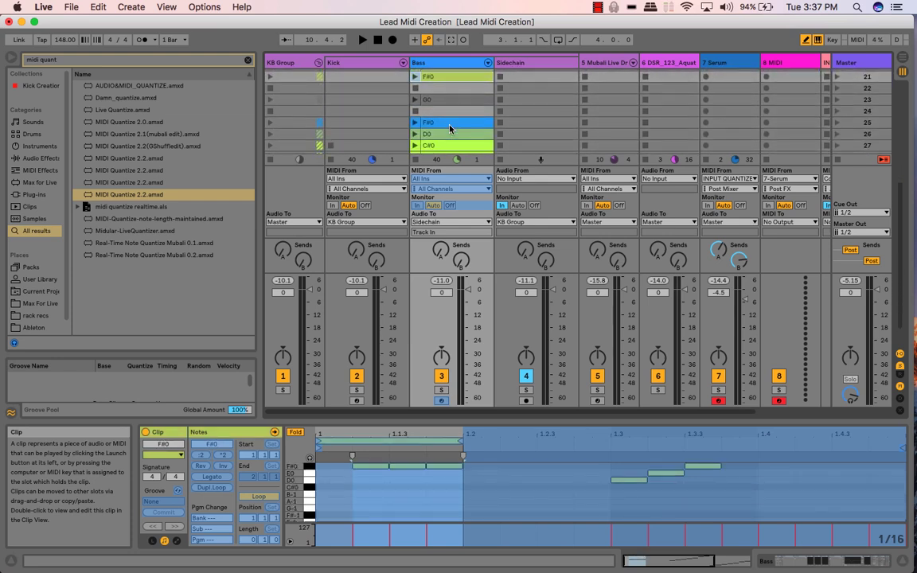
left_click(450, 138)
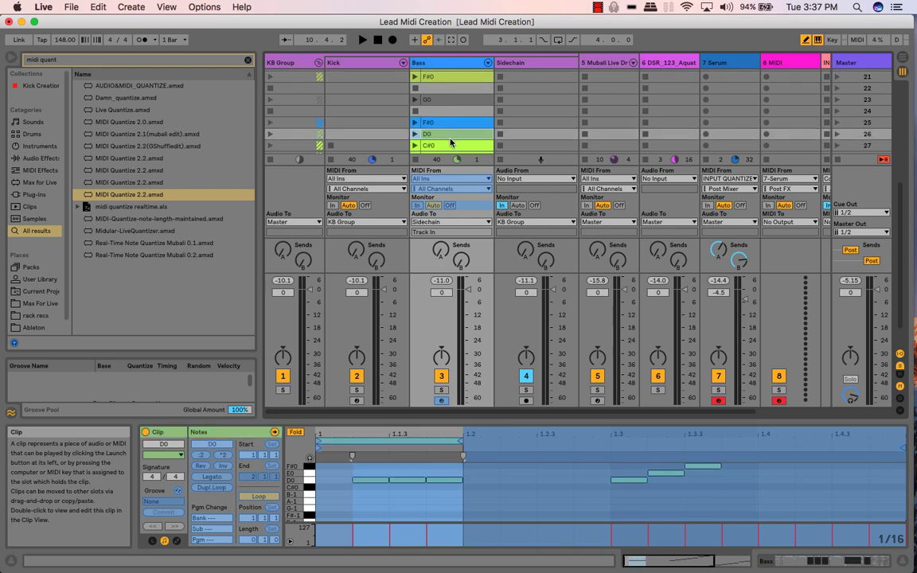
scroll(450, 139, "down", 1)
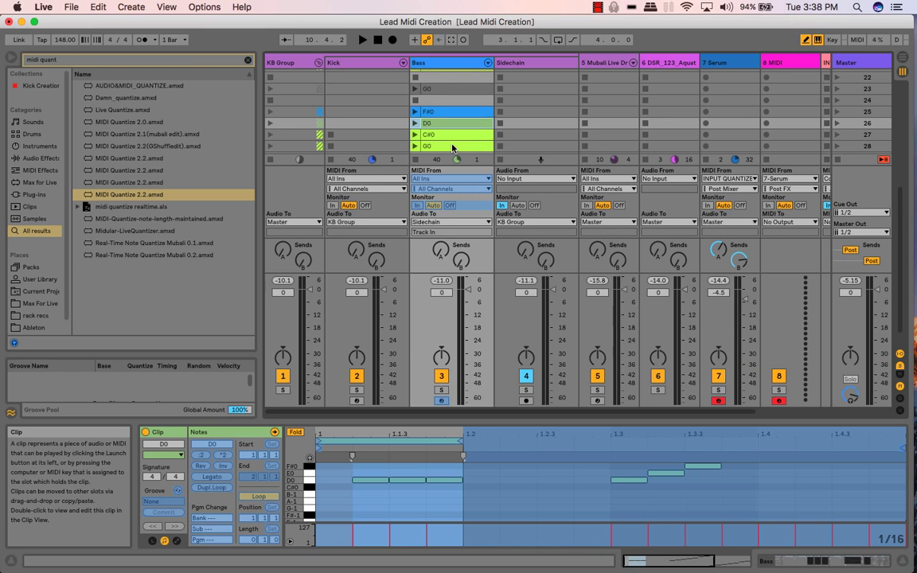
Step: Show the clip launch settings and examine them for the Bass clips in scenes 25, 27 and 30
left_click(153, 541)
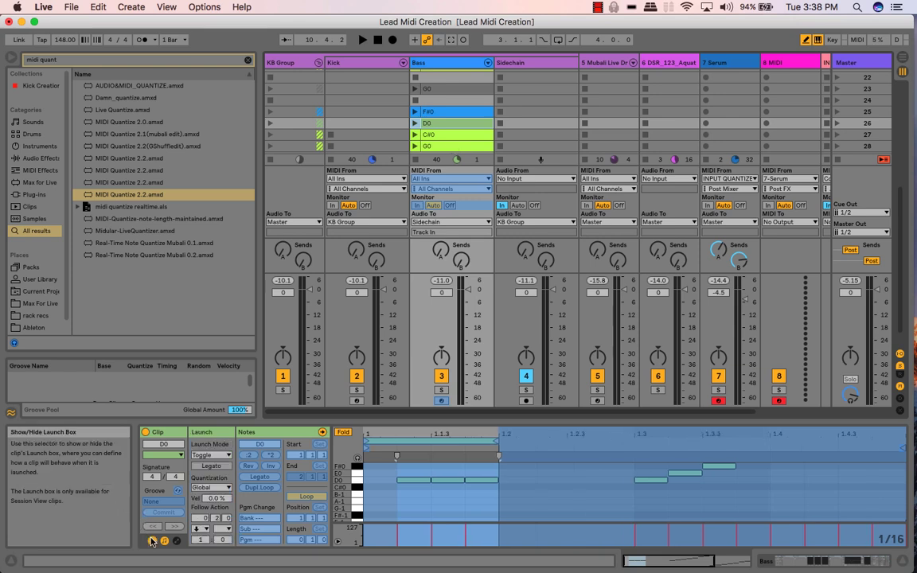
left_click(447, 113)
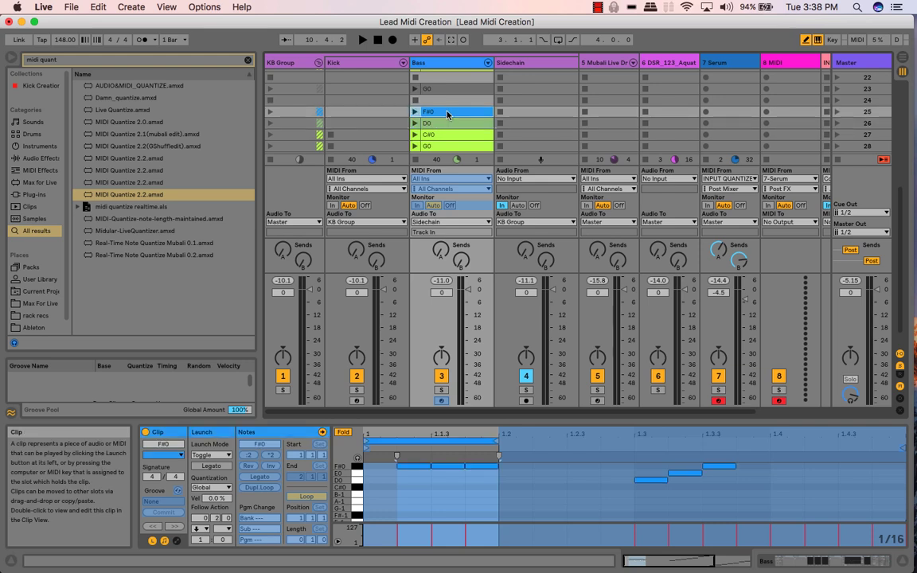
left_click(450, 135)
scroll(450, 141, "down", 2)
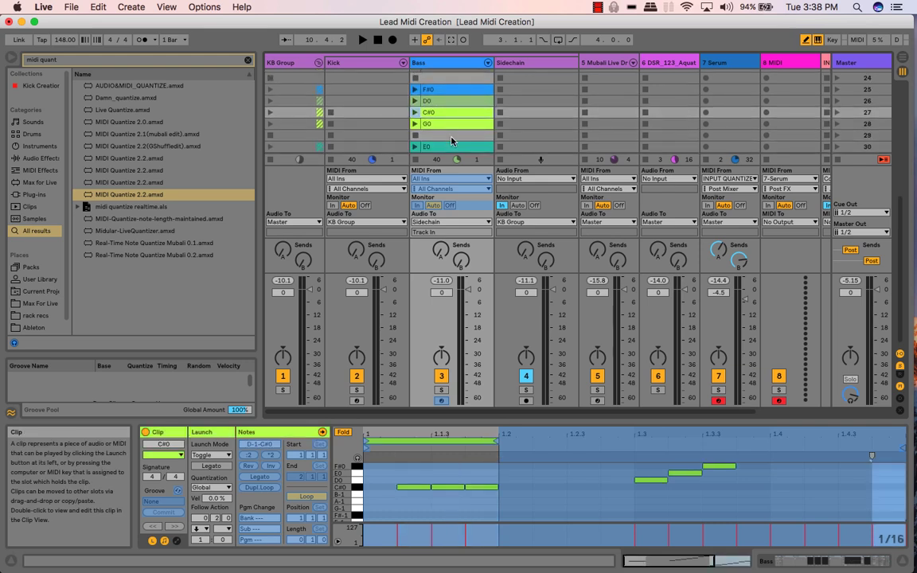
scroll(450, 141, "right", 1)
scroll(451, 141, "left", 1)
left_click(438, 150)
scroll(440, 154, "up", 1)
scroll(440, 154, "up", 4)
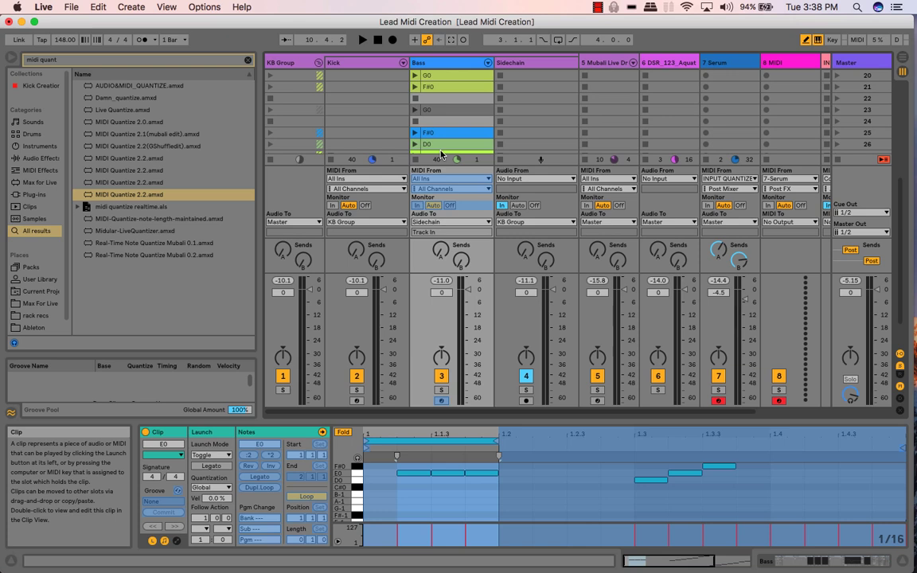
Step: Launch the C#0 Bass clip in scene 18 and solo the Bass track
scroll(438, 106, "up", 4)
left_click(439, 106)
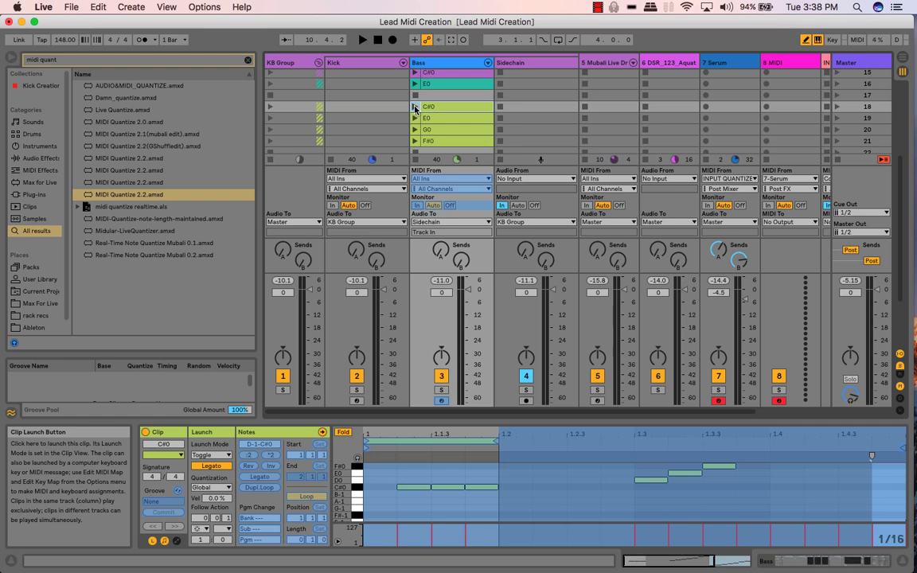
left_click(414, 107)
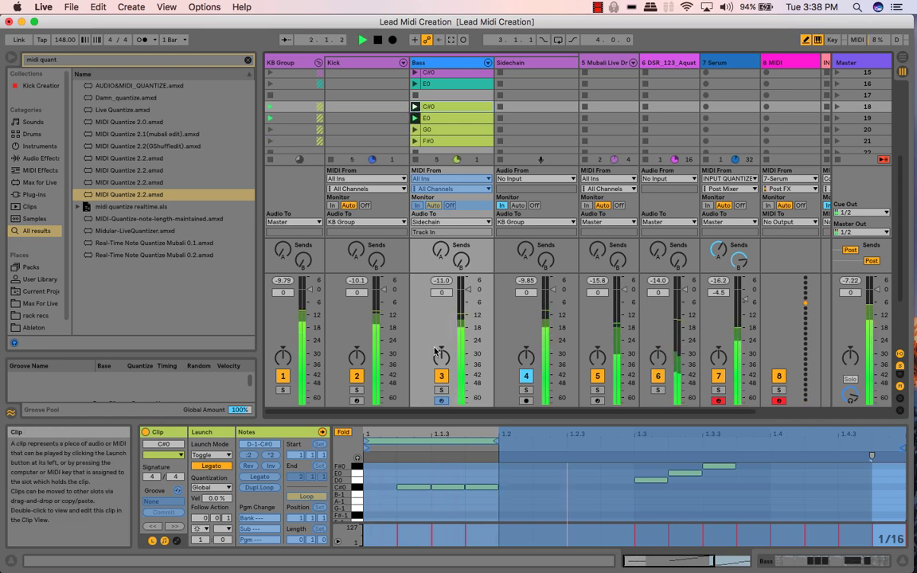
left_click(442, 391)
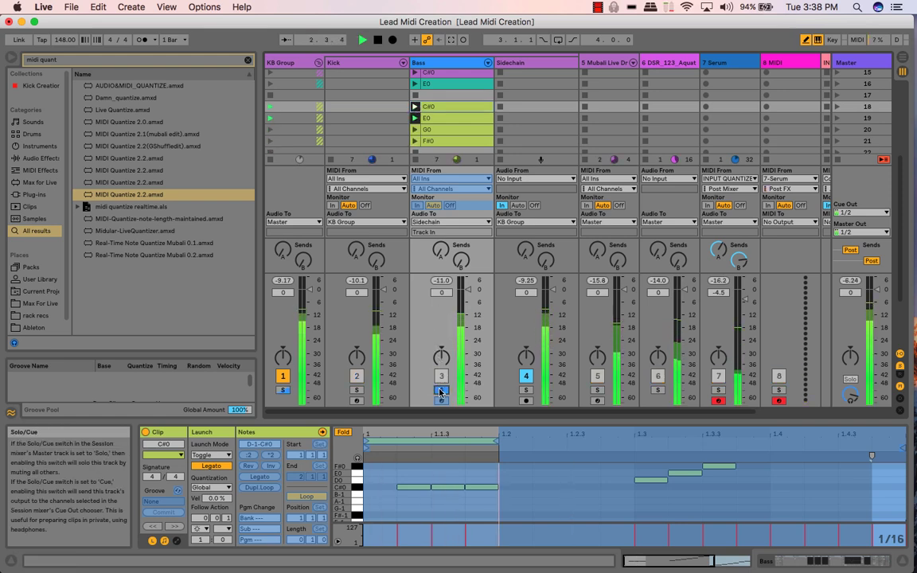
Step: Solo the Kick and Bass tracks together for playback, and unfreeze the Bass track
left_click(356, 390)
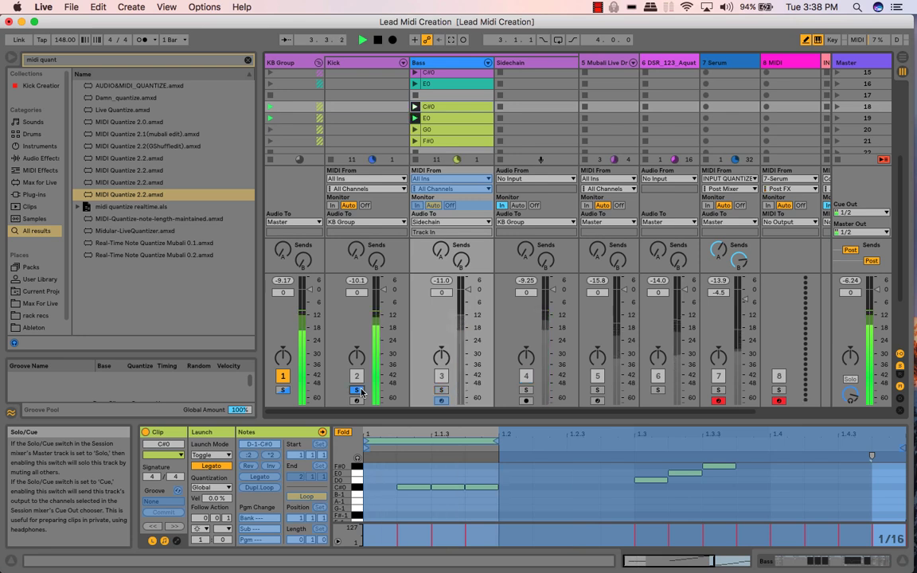
left_click(442, 391, "super")
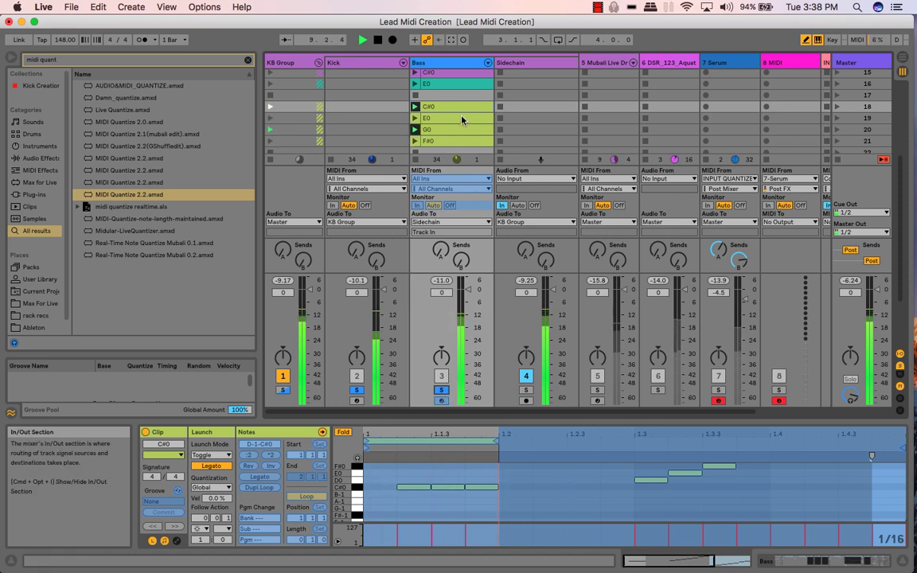
right_click(474, 65)
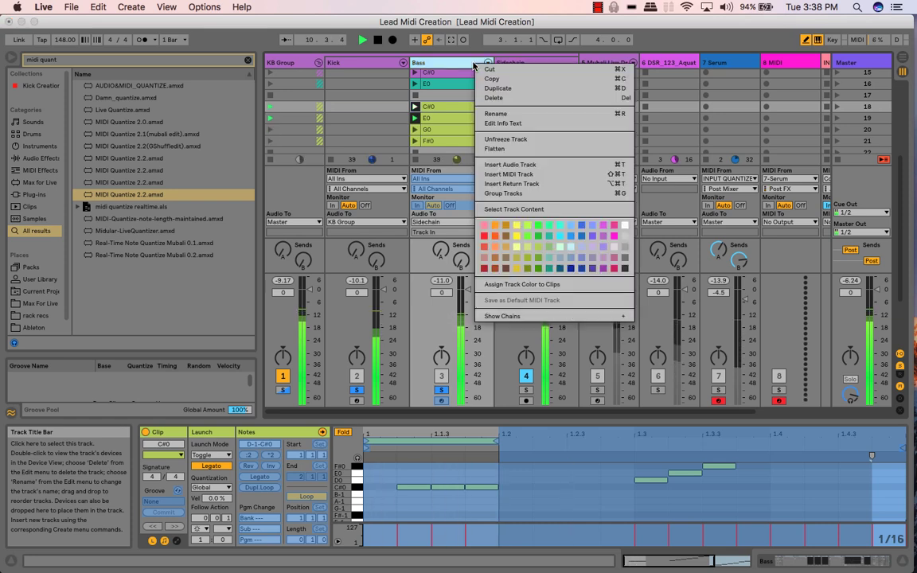
left_click(504, 140)
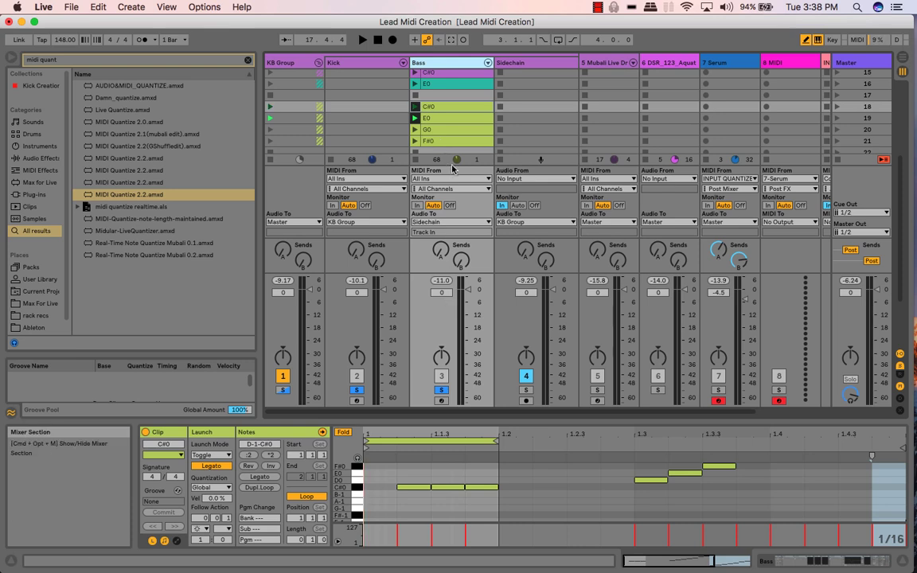
Step: Look through the notes of the Bass clips in scenes 18, 20 and 21
left_click(459, 129)
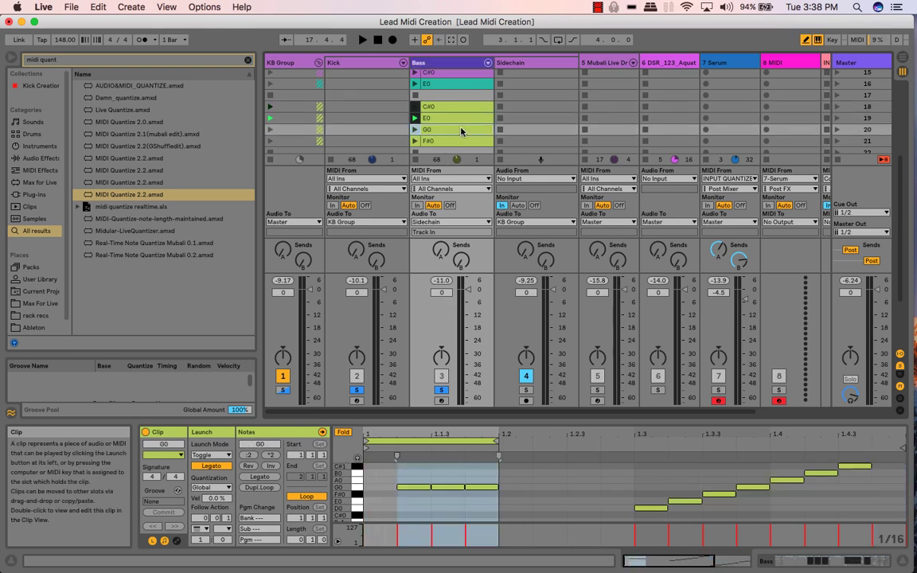
left_click(463, 142)
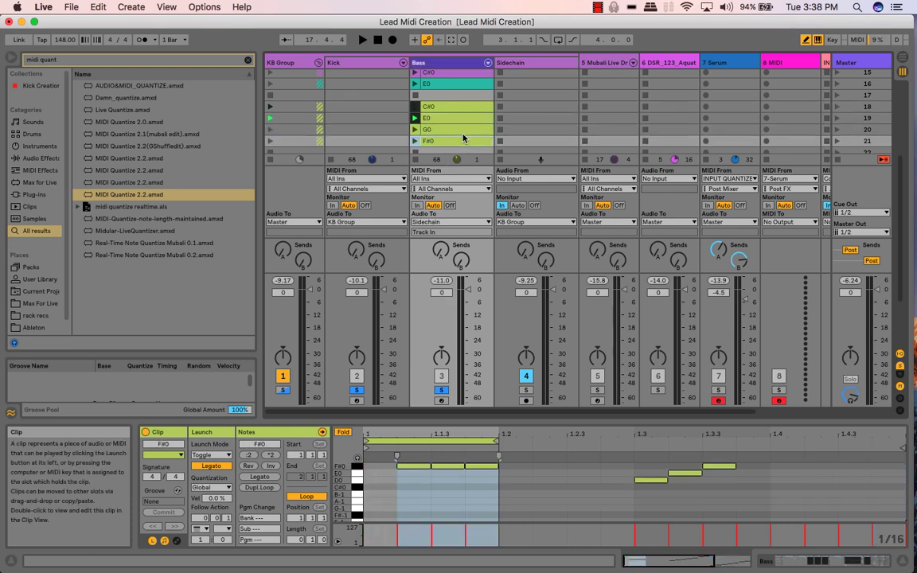
left_click(462, 130)
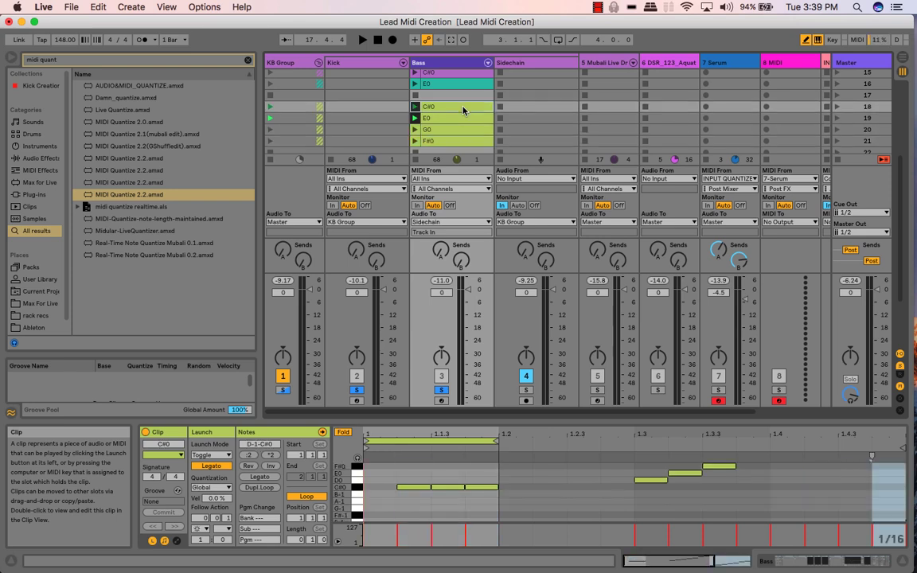
left_click(461, 140)
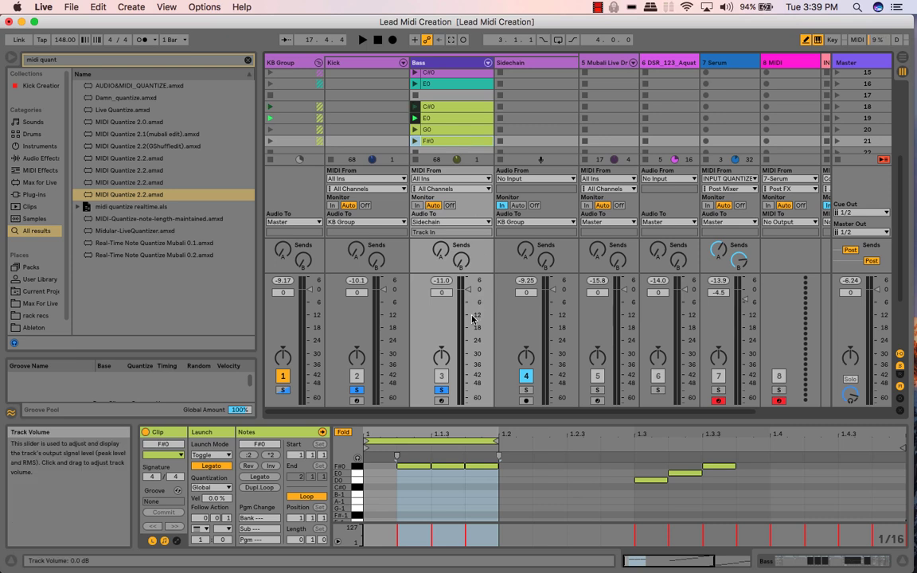
Step: Turn off solo on the Bass and Kick tracks, and fold the KB Group
left_click(444, 391)
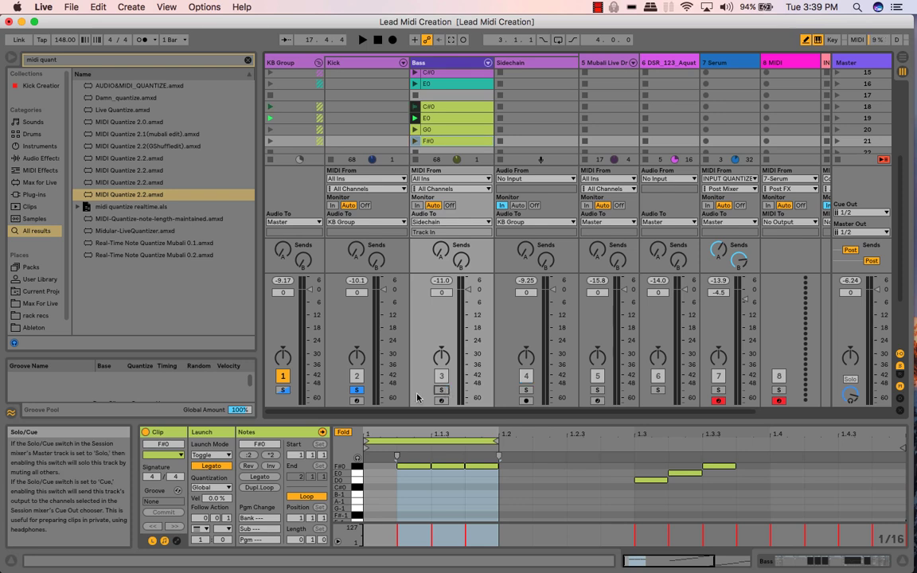
left_click(357, 391)
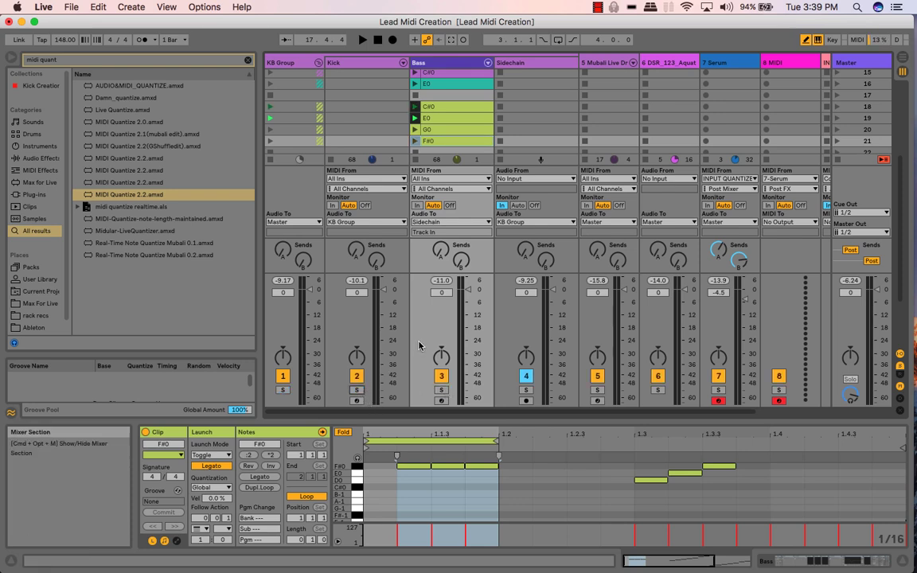
scroll(420, 345, "right", 3)
scroll(420, 345, "up", 5)
scroll(420, 345, "left", 3)
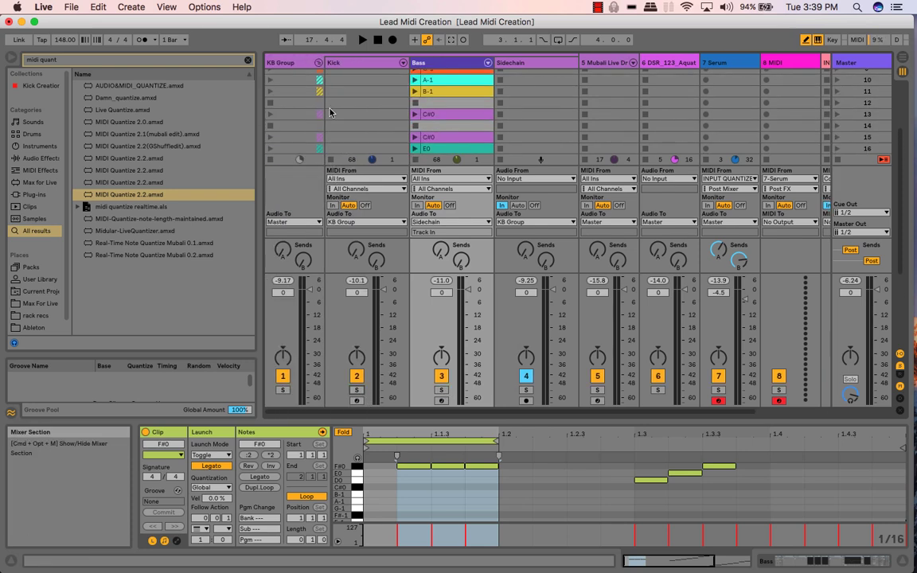
left_click(318, 62)
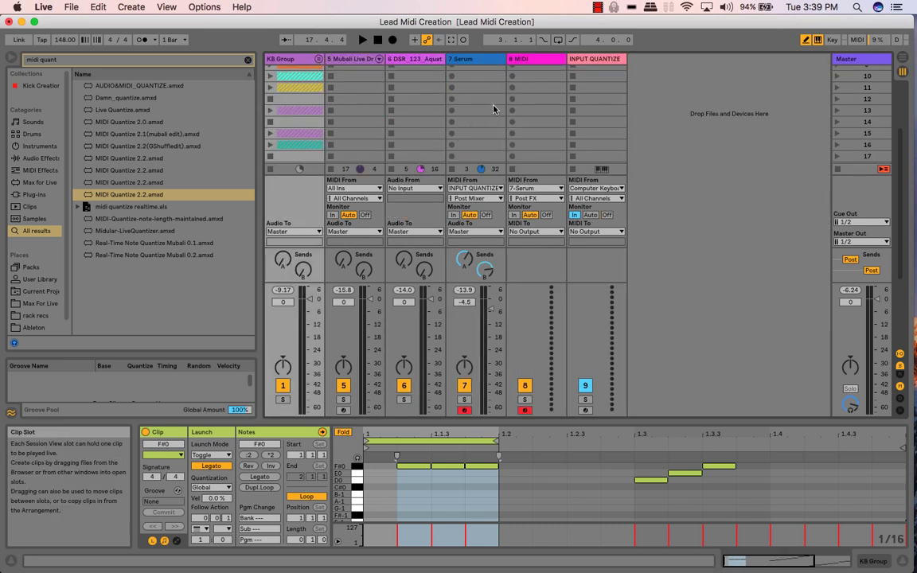
Step: Create a Serum clip in scene 10 with a 1/16 D2 note at its start and a loop length of 0.0.1
scroll(493, 109, "up", 4)
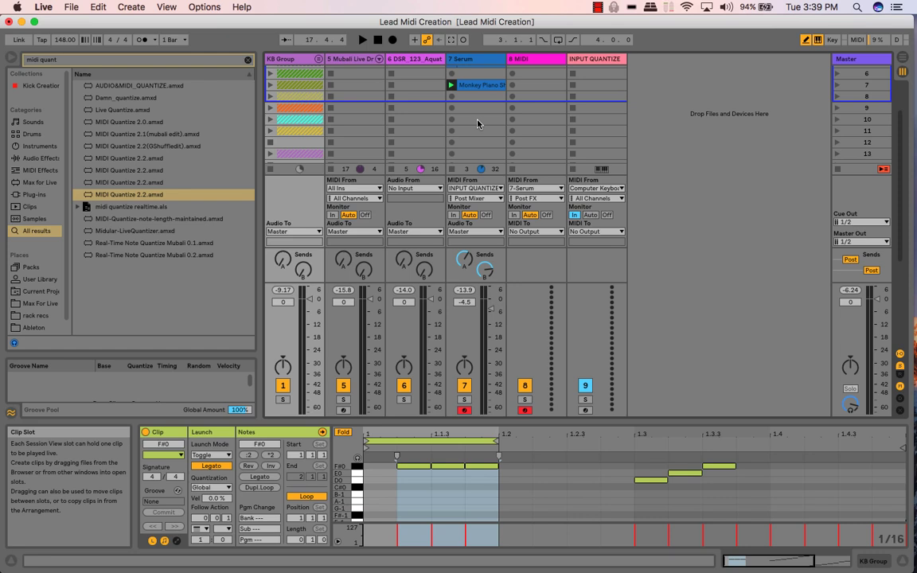
double_click(473, 120)
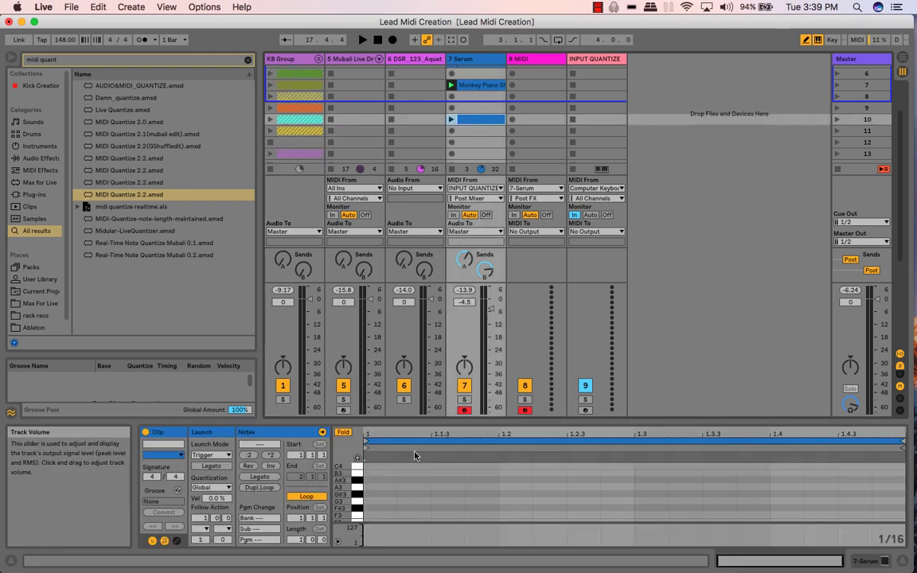
scroll(377, 495, "down", 3)
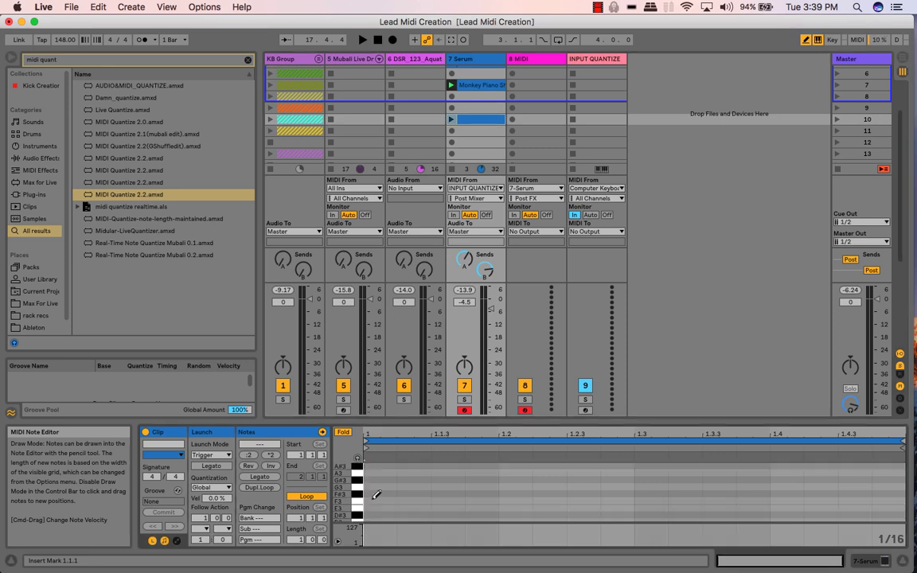
scroll(376, 494, "down", 1)
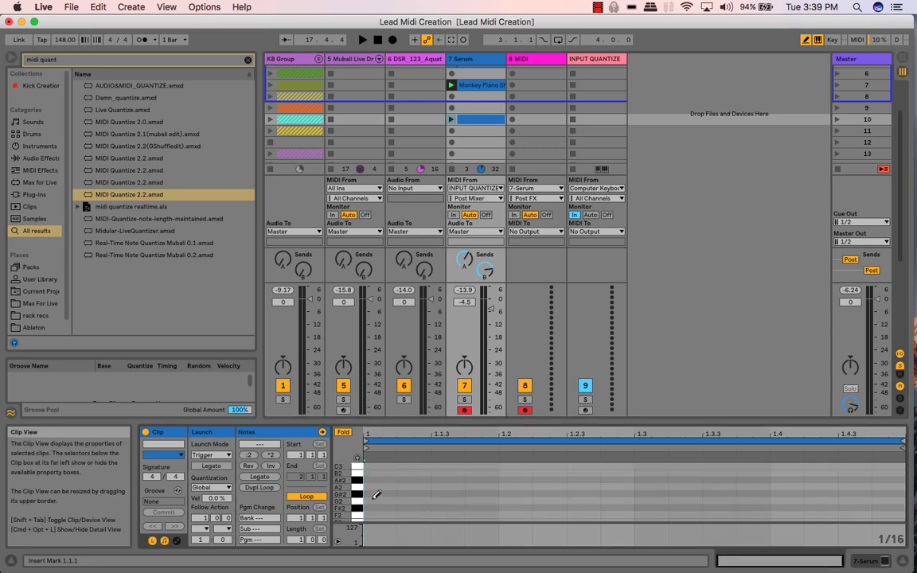
scroll(377, 495, "down", 2)
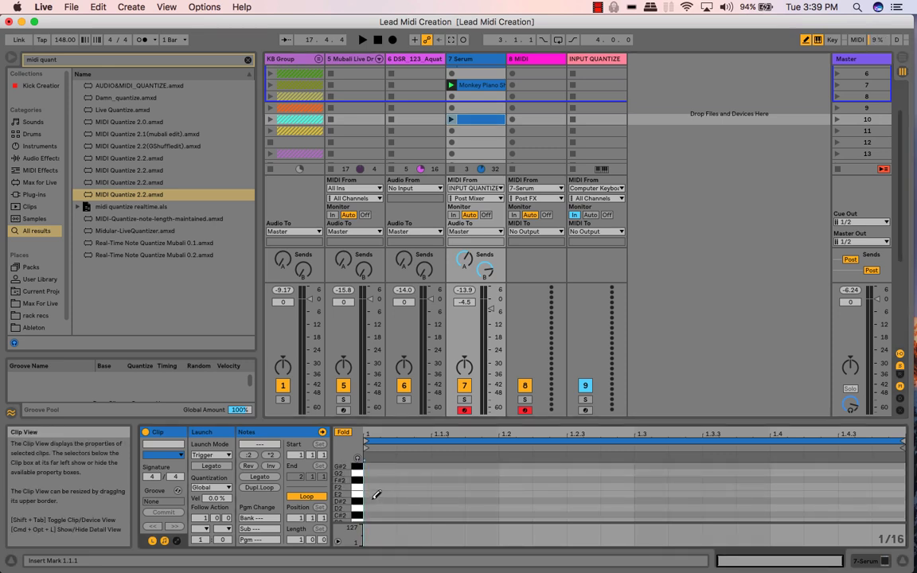
left_click(374, 507)
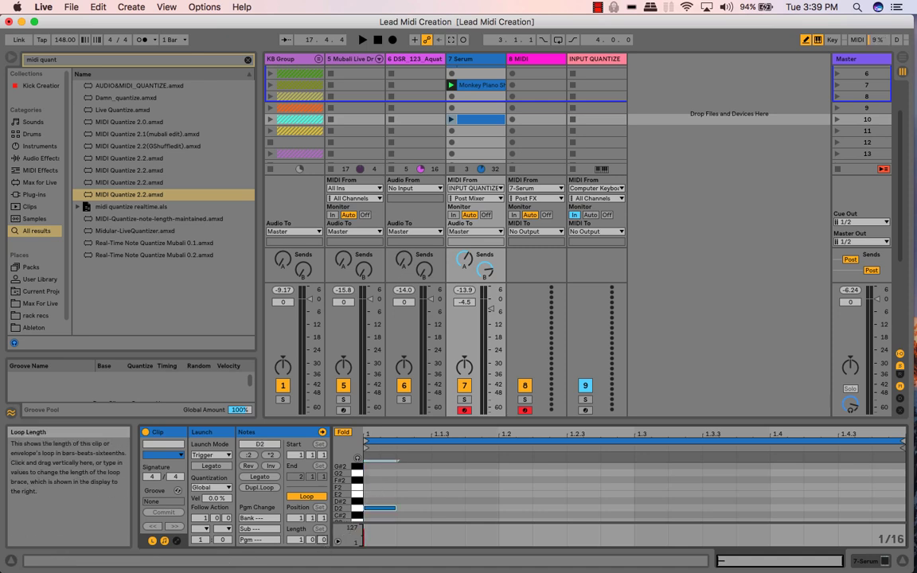
left_click_drag(321, 539, 321, 567)
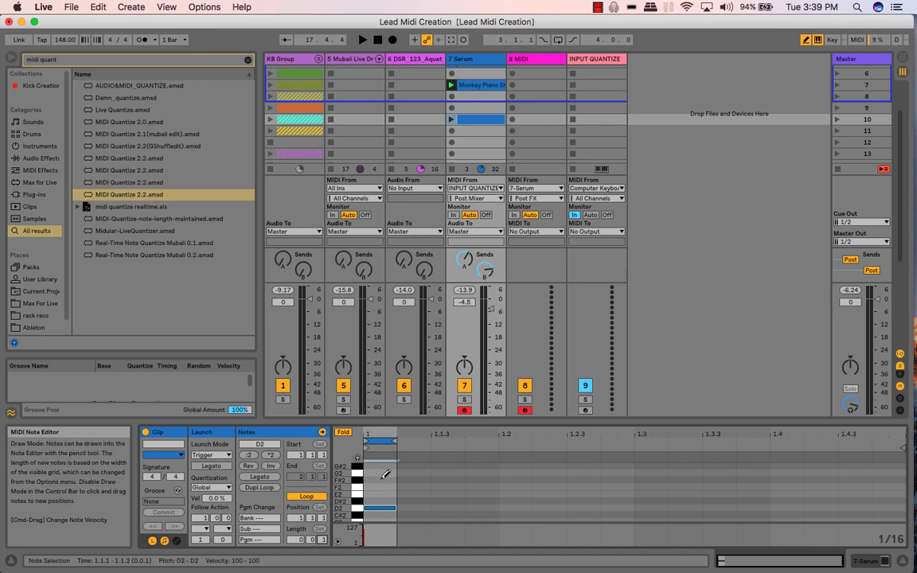
Step: Shorten the D2 note to 1/32 using a 1/32 grid, and name the clip 1/16
right_click(385, 474)
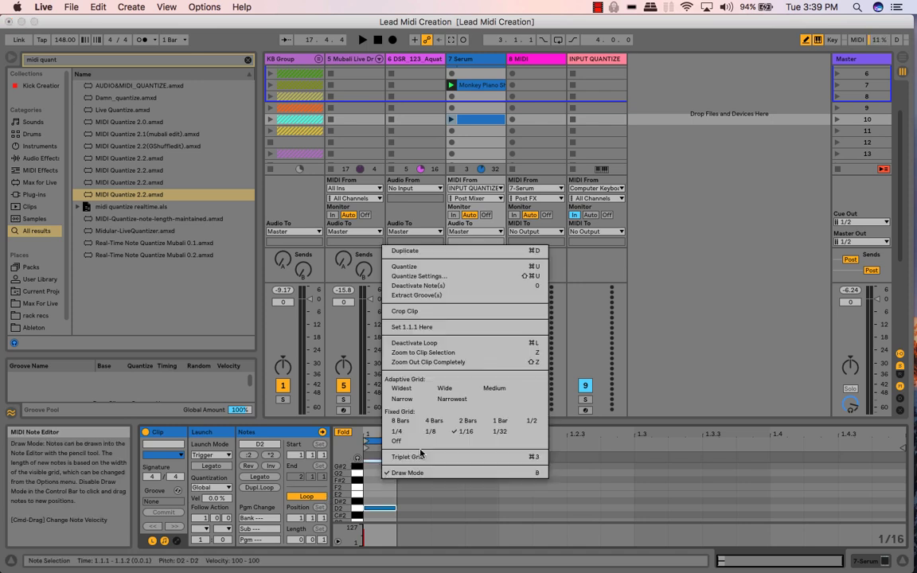
left_click(500, 433)
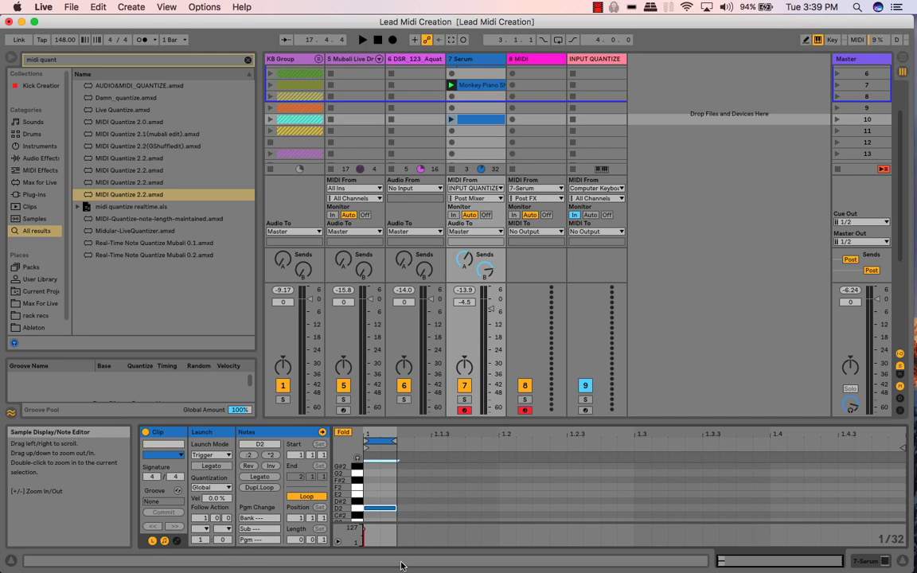
left_click_drag(392, 508, 379, 508)
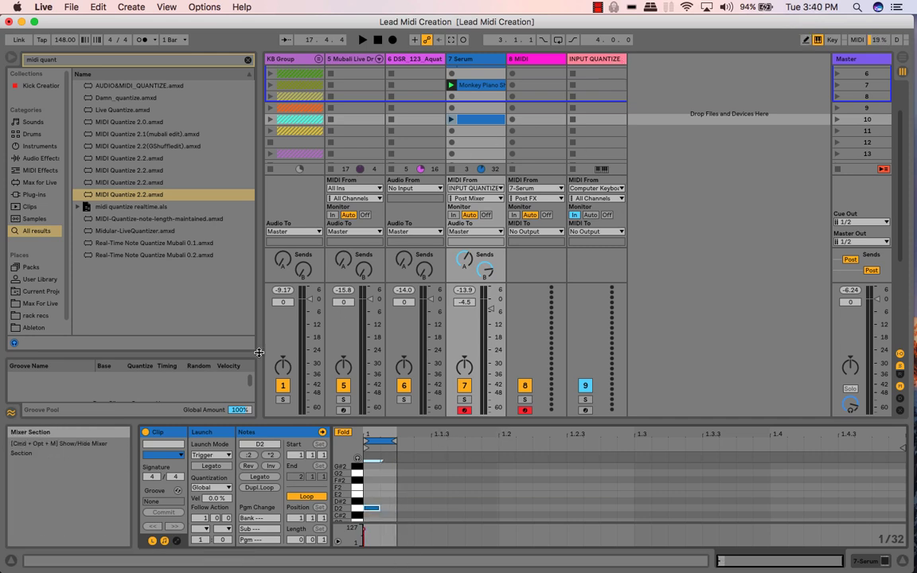
left_click(178, 448)
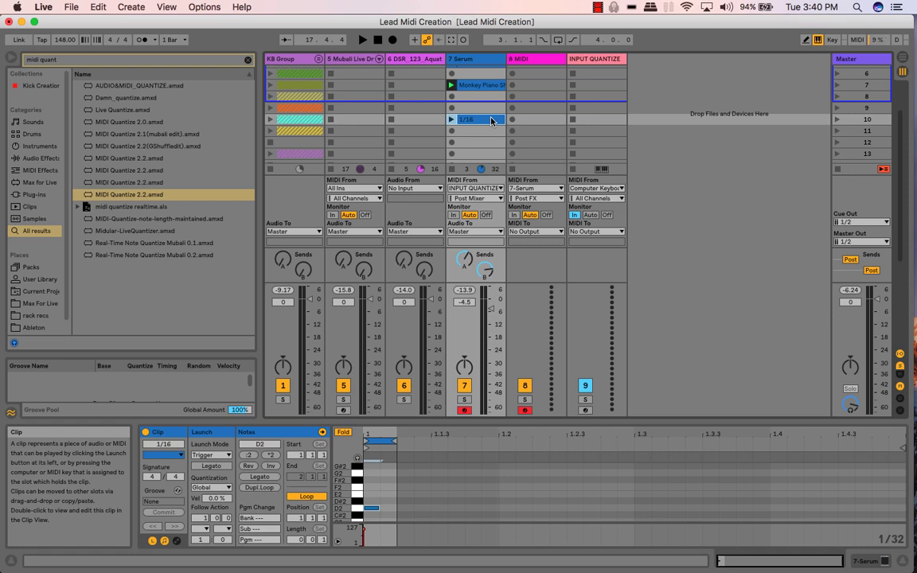
Step: Duplicate the 1/16 clip as a clip named 1/8, with the D2 note lengthened to 3/32 and loop length 0.0.2
key("super+d")
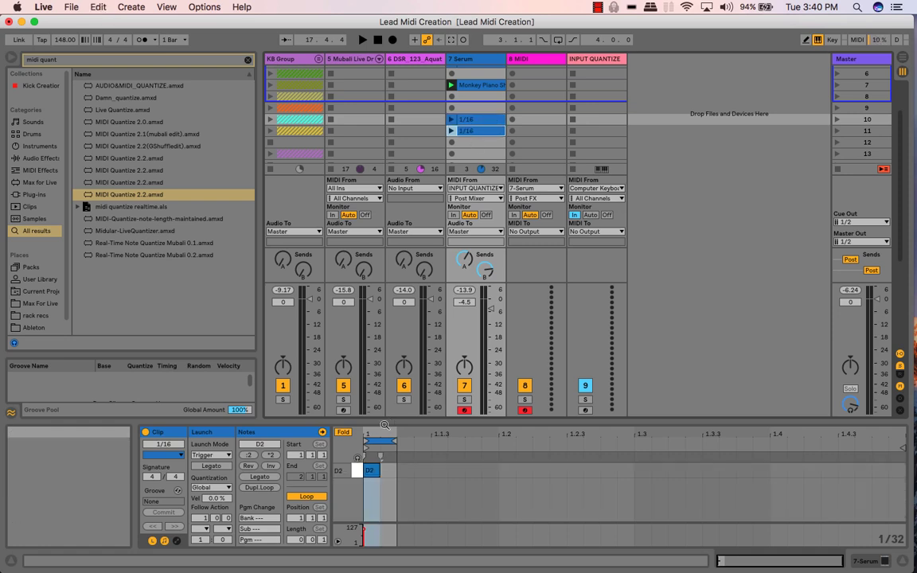
left_click_drag(379, 470, 408, 467)
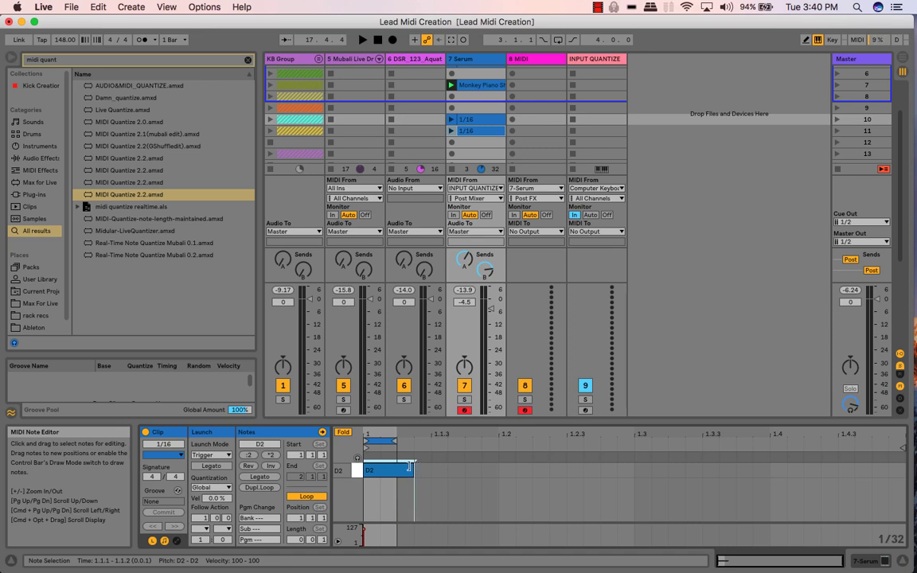
left_click_drag(395, 440, 427, 440)
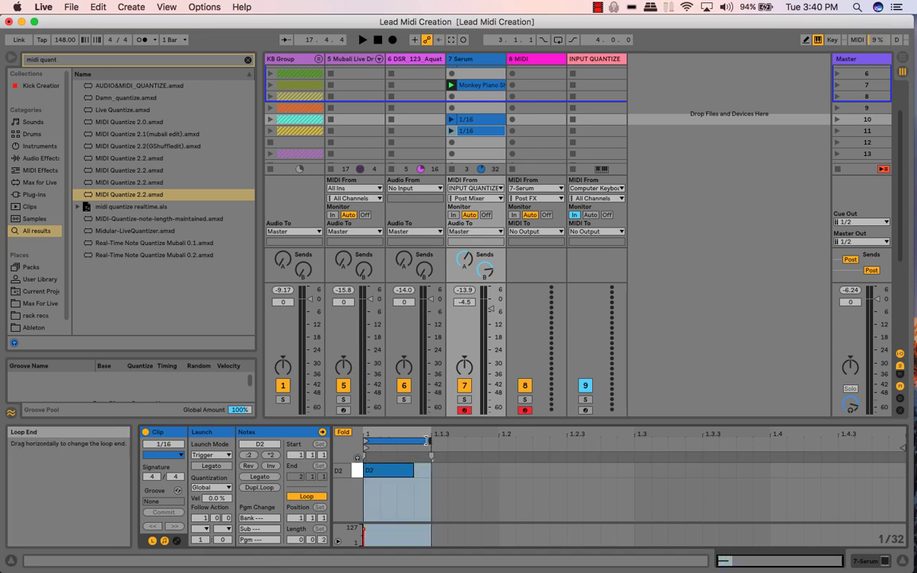
left_click(172, 446)
left_click(173, 446)
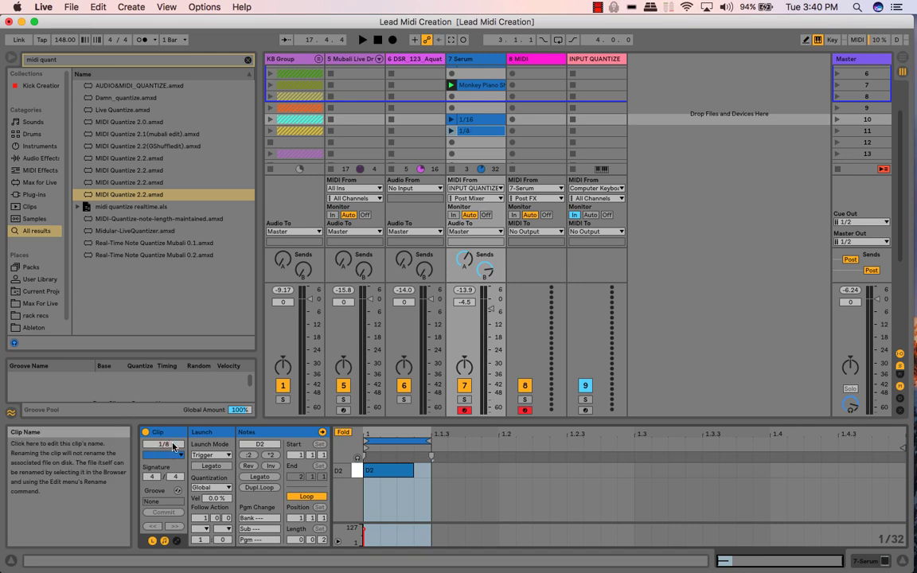
key("Return")
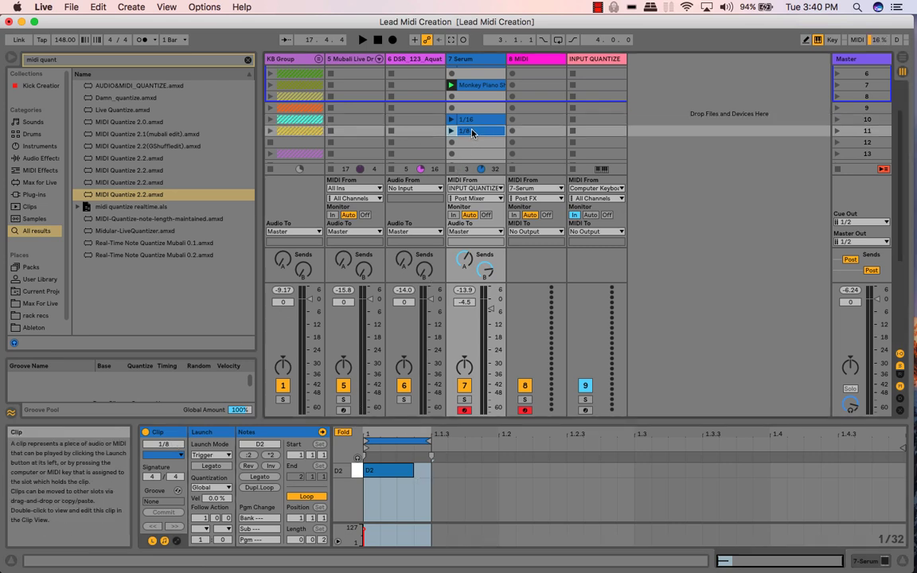
Step: Duplicate the 1/8 clip as a clip named 3 /16, with loop length 0.0.3 and the D2 note lengthened to 5/32
key("super+d")
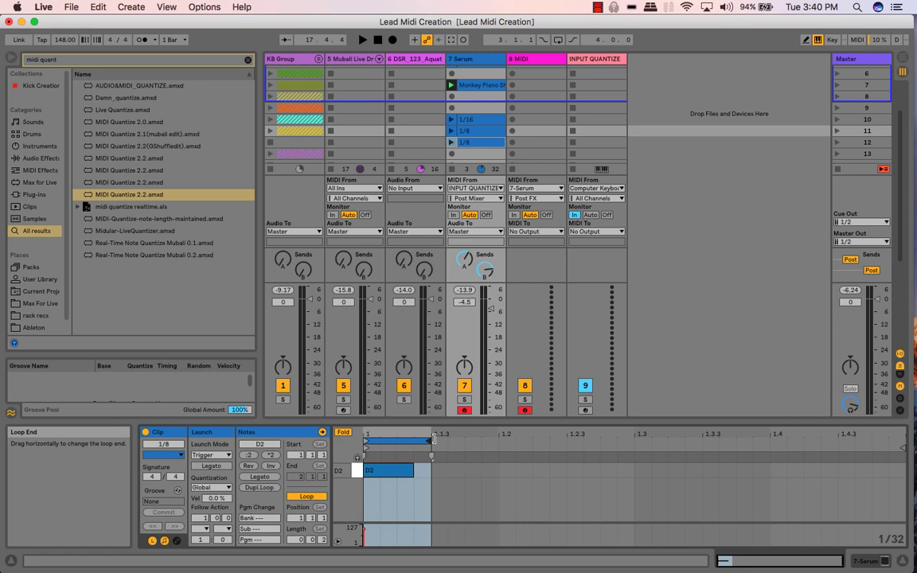
left_click_drag(434, 440, 458, 433)
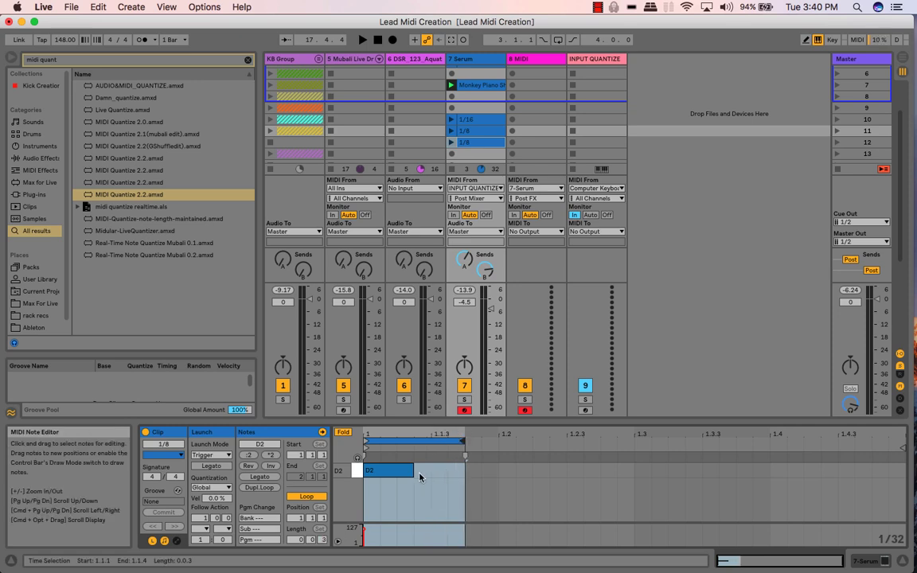
left_click_drag(410, 471, 447, 466)
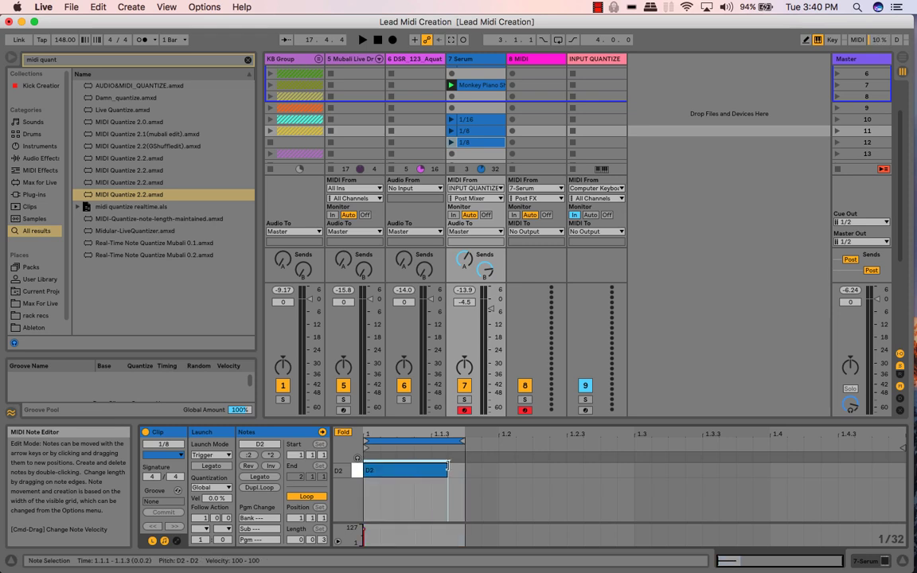
left_click(166, 445)
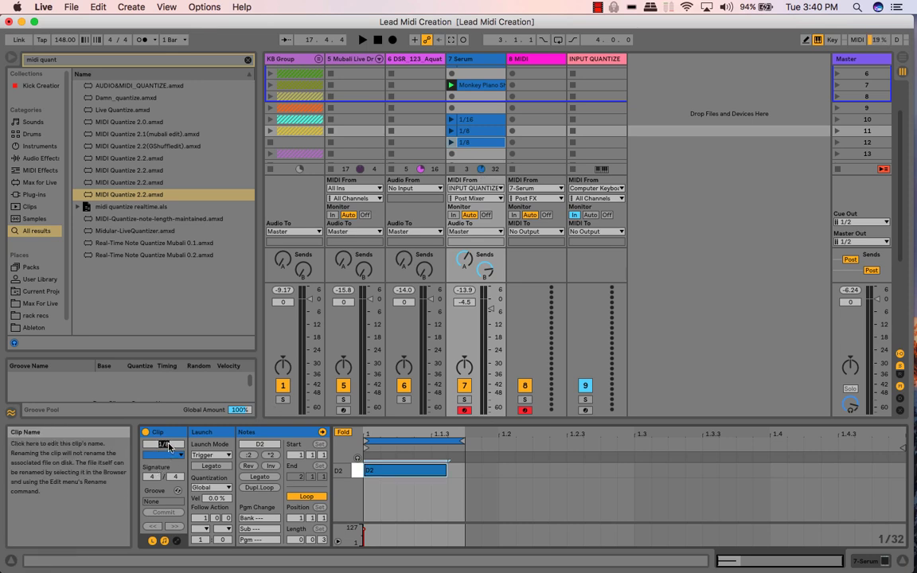
type("3/16")
key("Return")
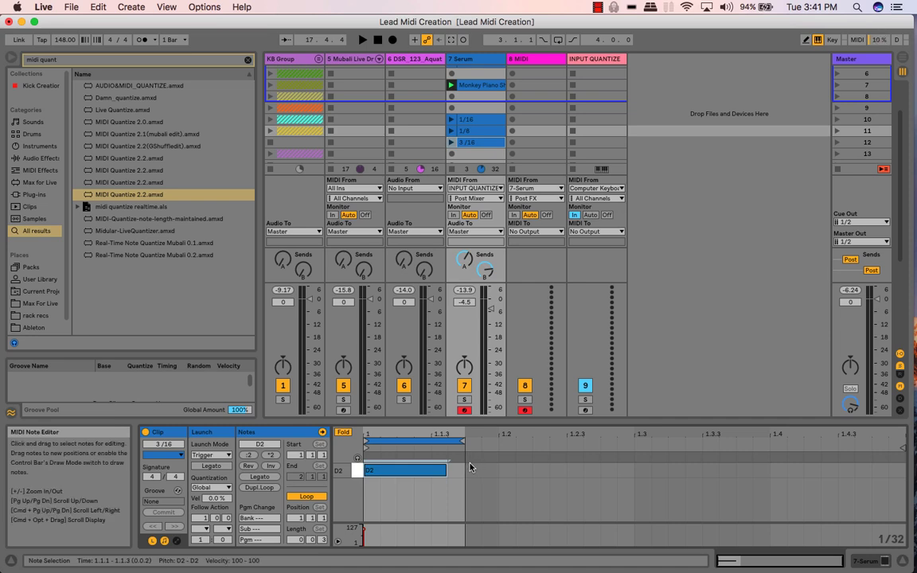
Step: Copy the 1/16 clip from scene 10 of the Serum track into the empty slot in scene 13
left_click(473, 143)
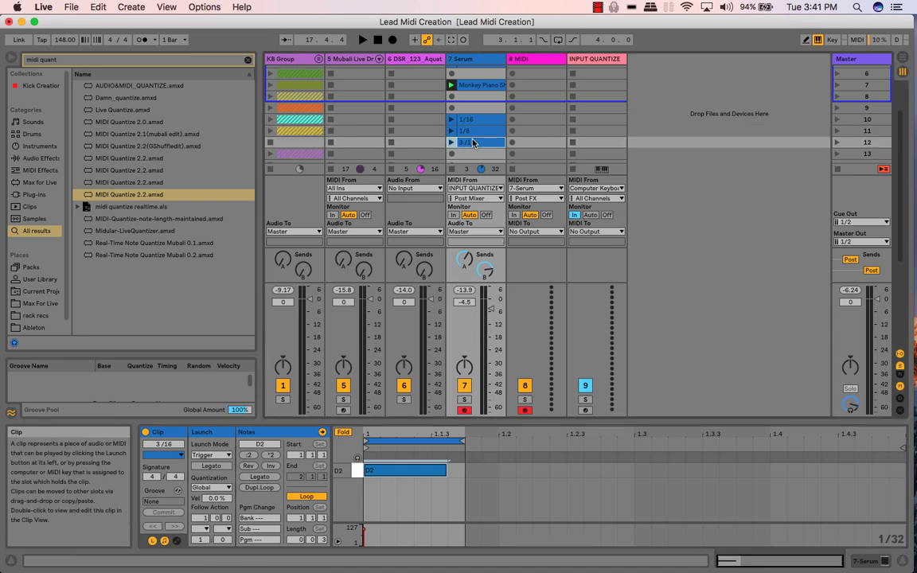
left_click(475, 120)
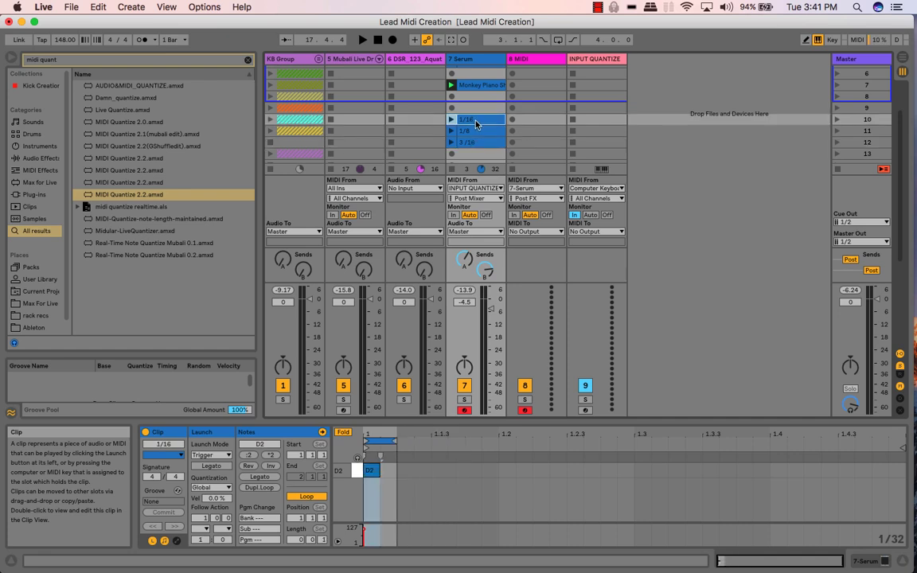
left_click_drag(476, 124, 472, 160)
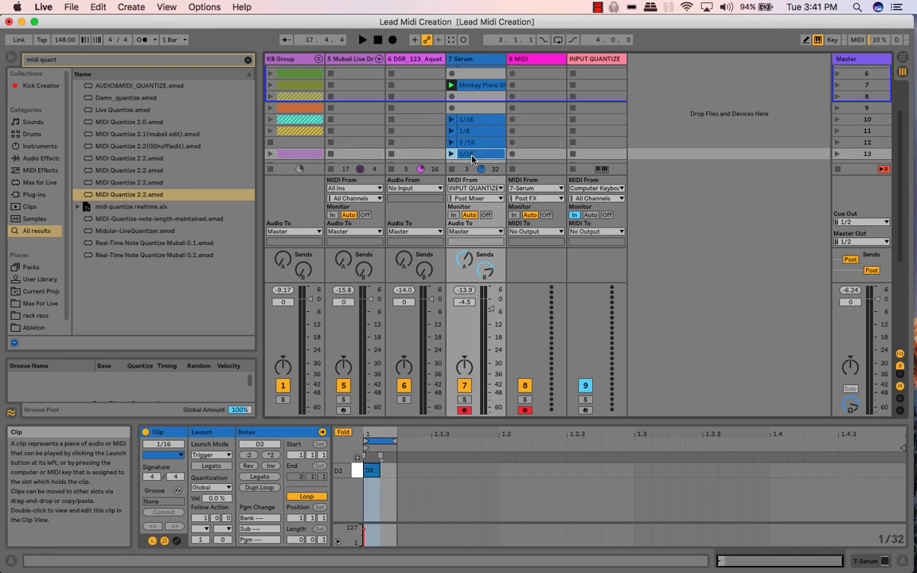
Step: Create an empty Serum clip in scene 14 named REST, with a follow action time of 0.0.2
scroll(472, 158, "down", 5)
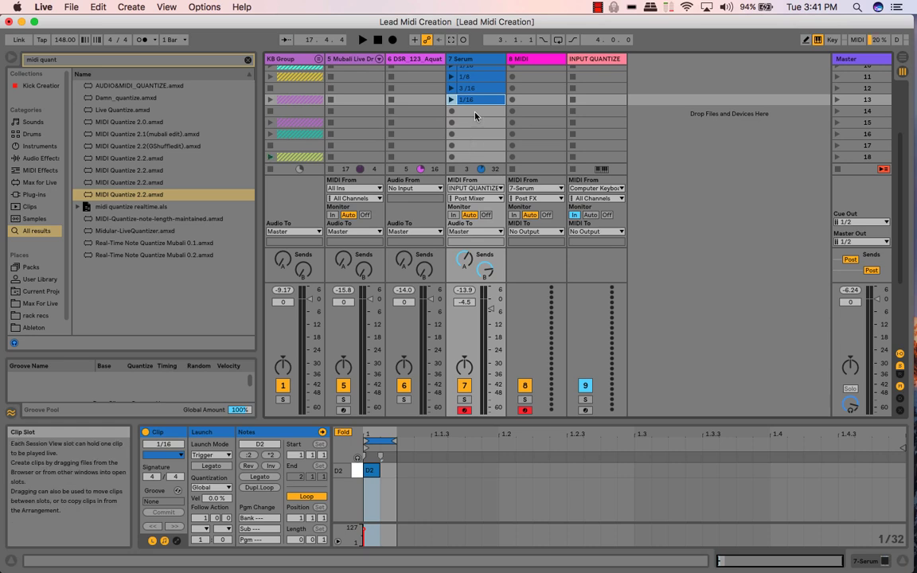
double_click(474, 113)
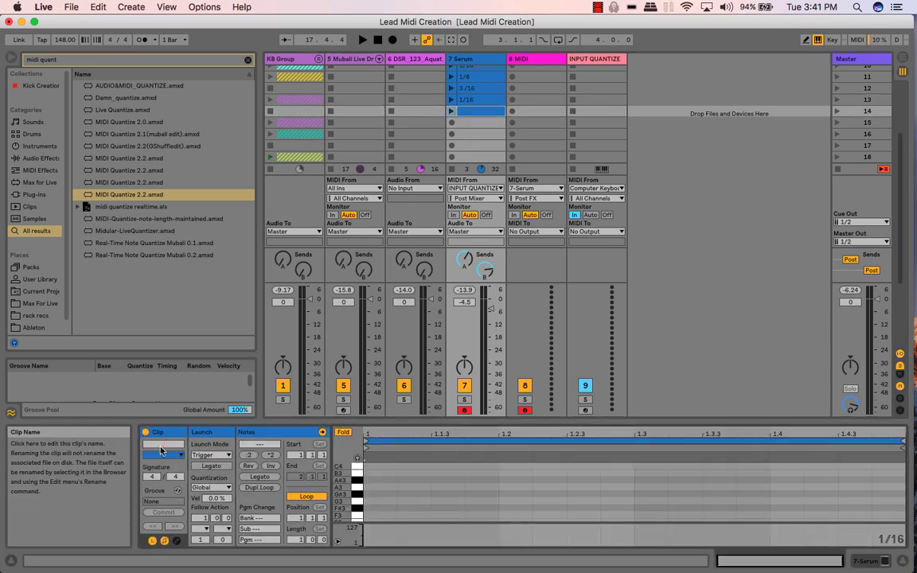
type("REST")
key("Return")
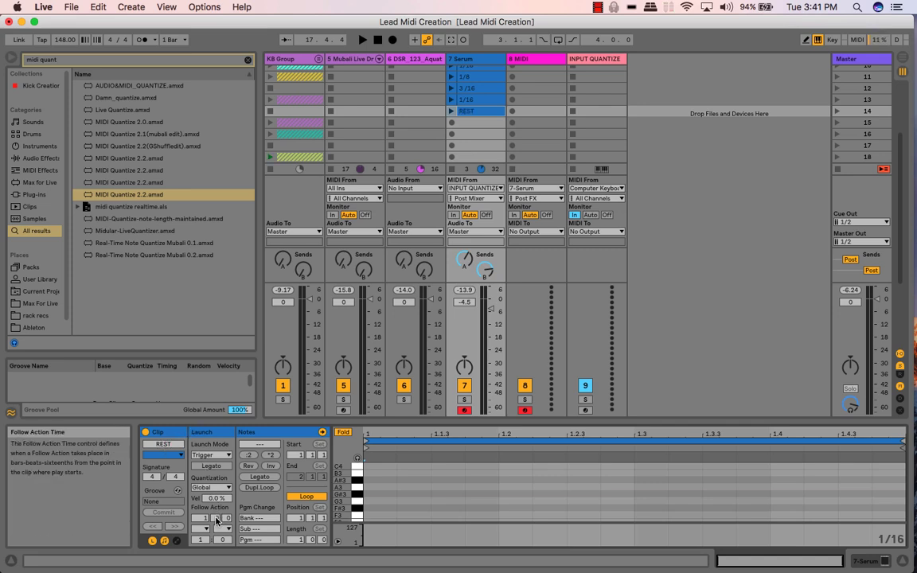
left_click_drag(226, 519, 226, 517)
left_click(227, 518)
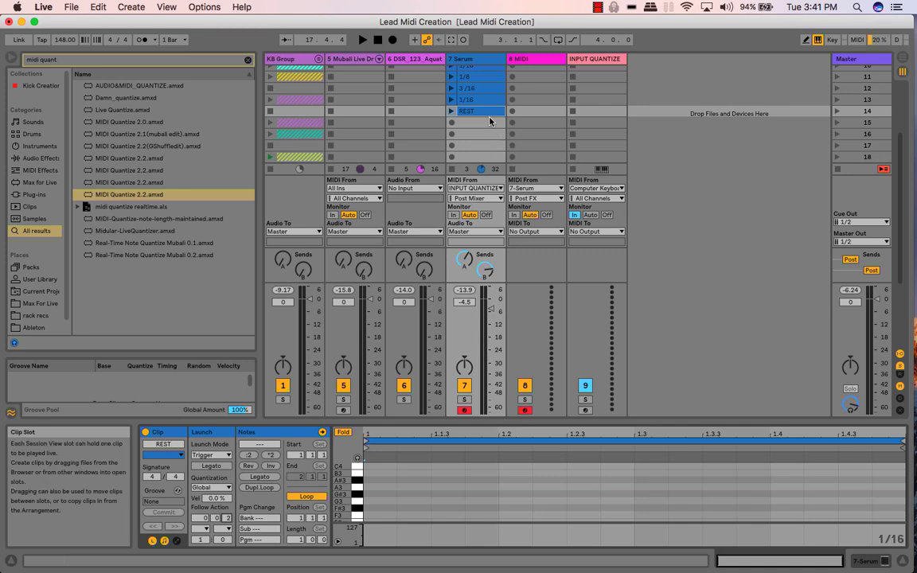
Step: Duplicate the REST clip into scene 15 as a green clip named 1/2 REST, with a follow action time of 0.2.0
key("super+d")
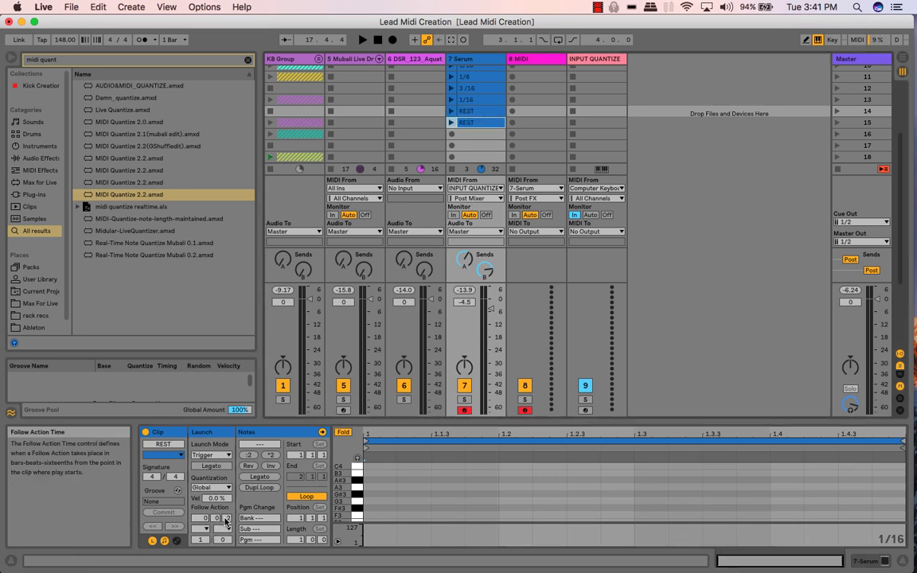
left_click_drag(227, 518, 227, 509)
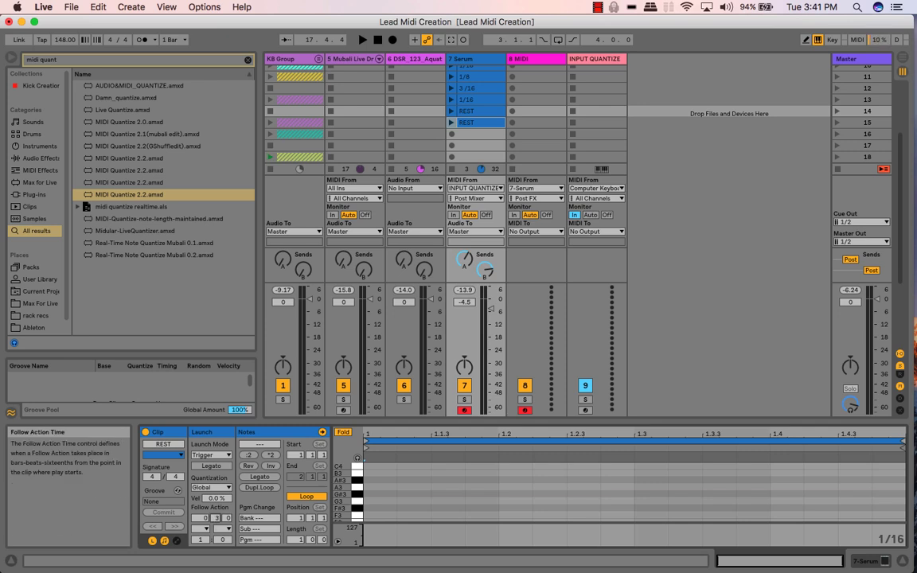
left_click(159, 446)
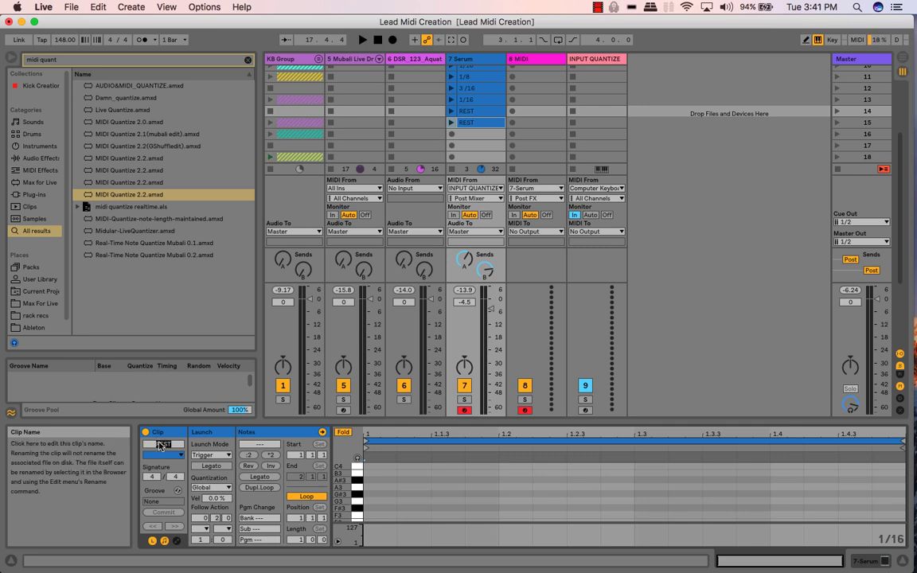
left_click(159, 446)
type("1/2")
key("Return")
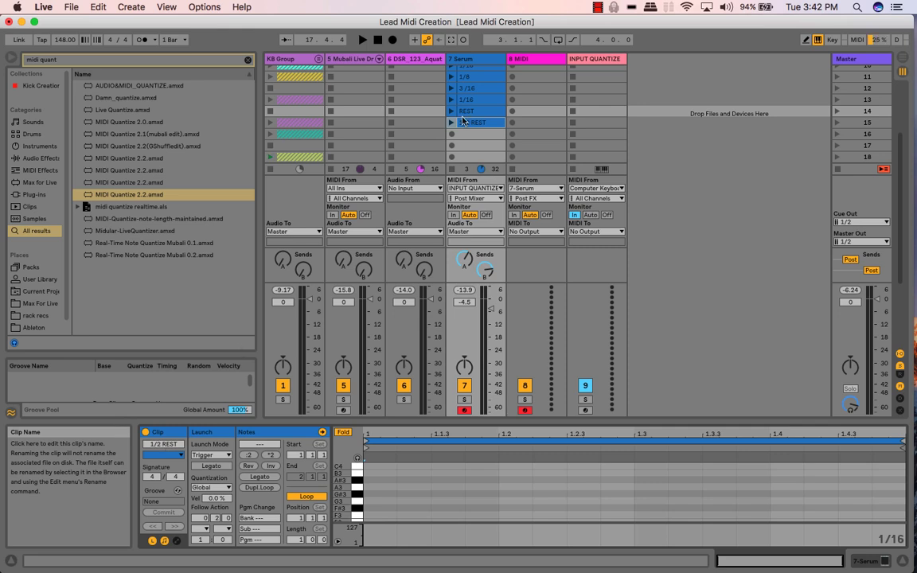
left_click(167, 455)
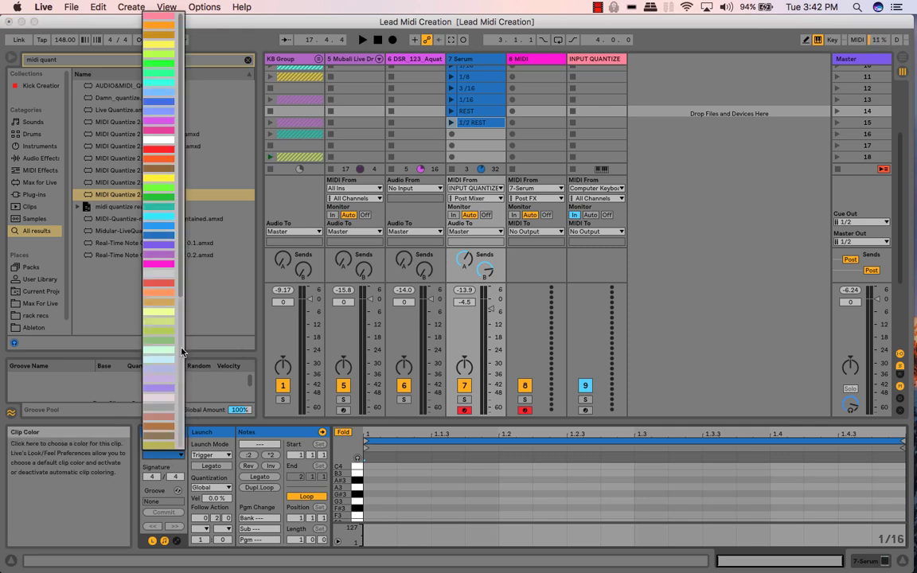
left_click(161, 346)
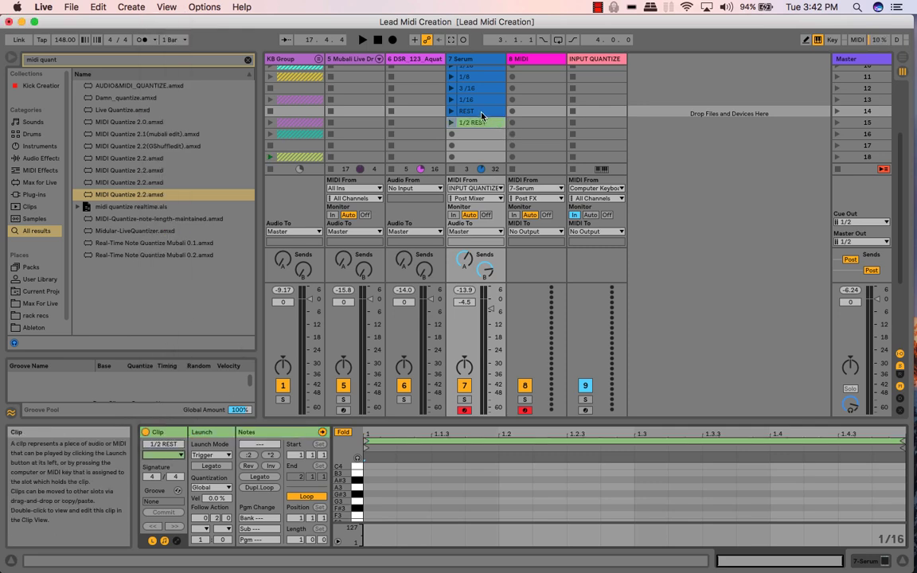
Step: Rename the REST clip in scene 14 as 1/8 REST and colour it orange
left_click(453, 112)
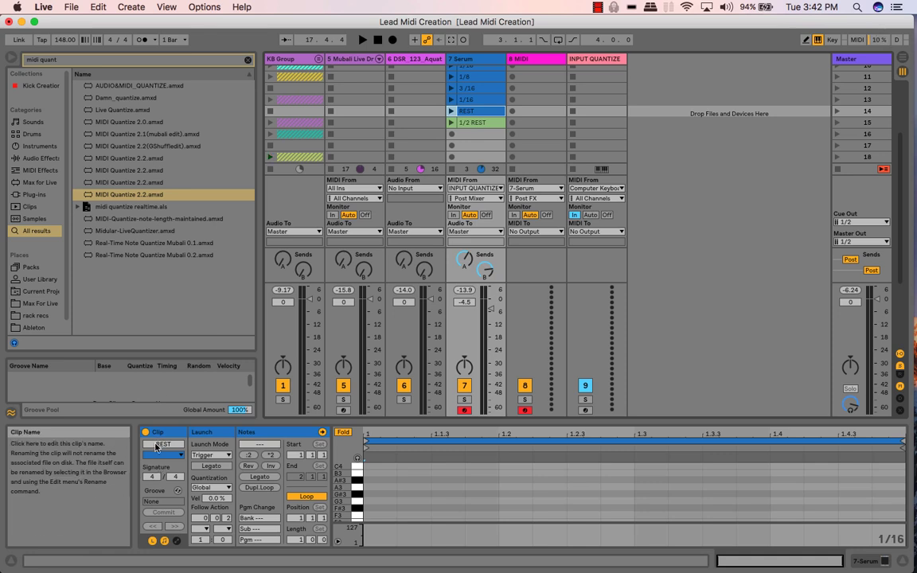
left_click(157, 445)
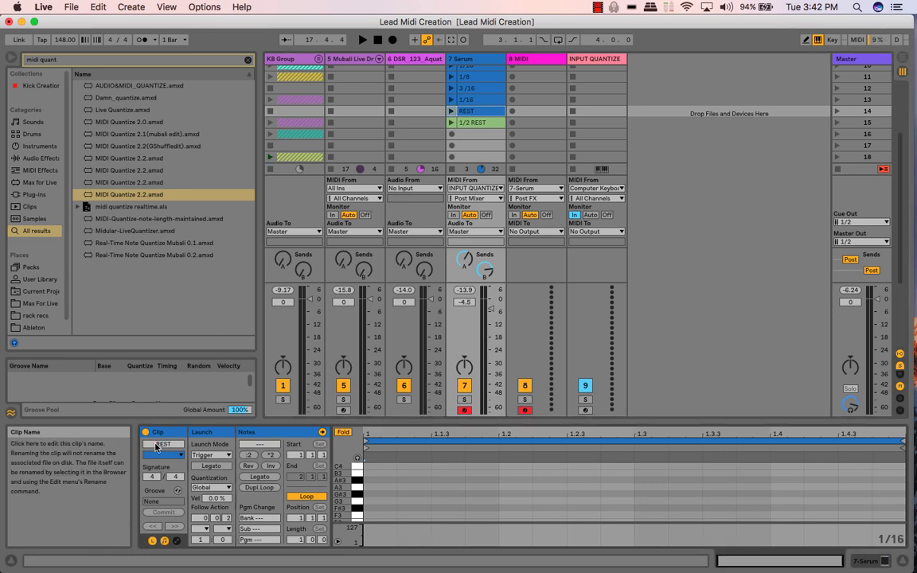
type("1/2")
key("Return")
left_click(175, 456)
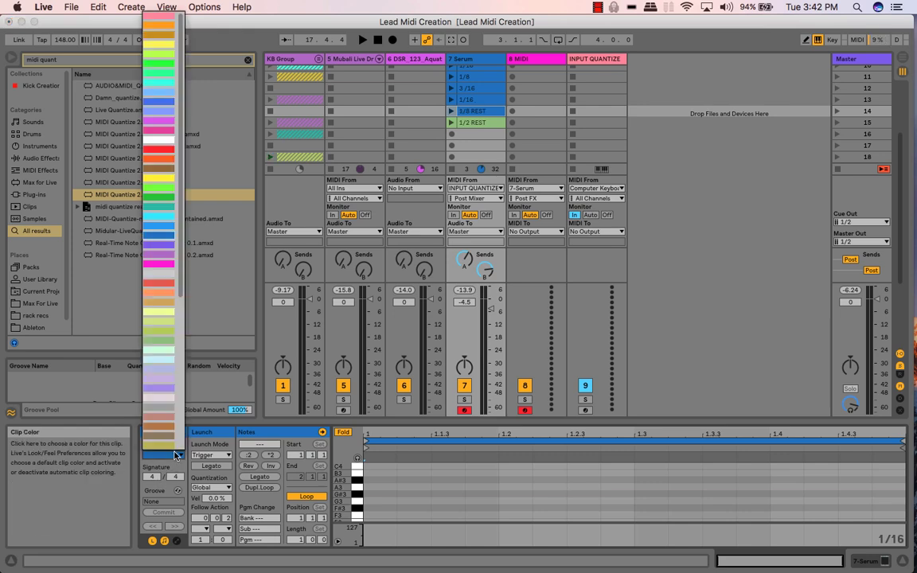
left_click(158, 297)
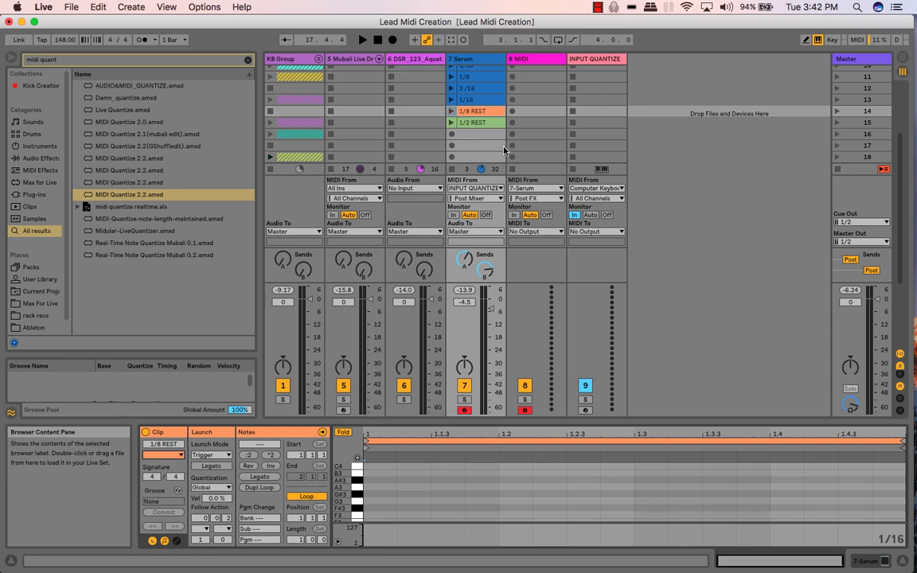
Step: Set the follow action time to 0.0.3 for both the 1/16 clip in scene 13 and the 3 /16 clip
left_click(479, 102)
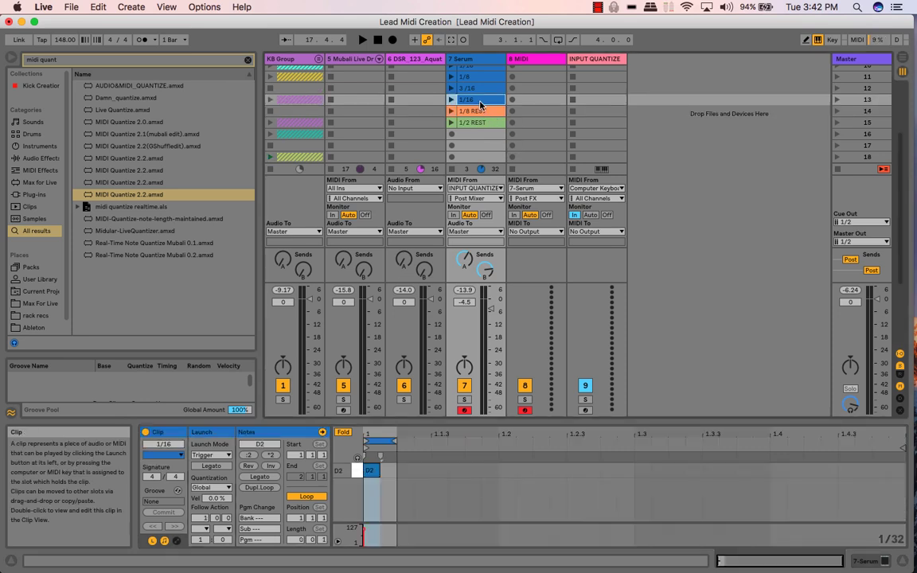
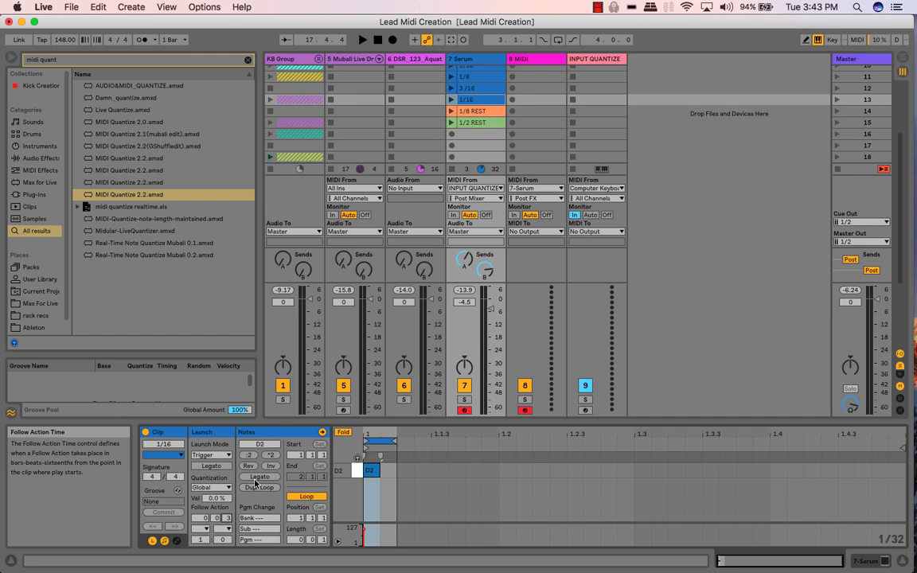
left_click(481, 116)
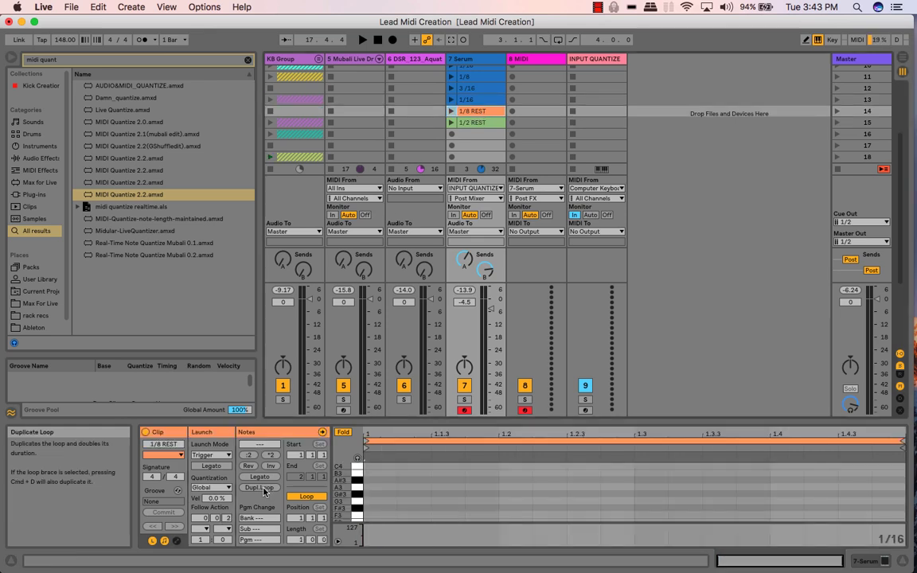
left_click(481, 122)
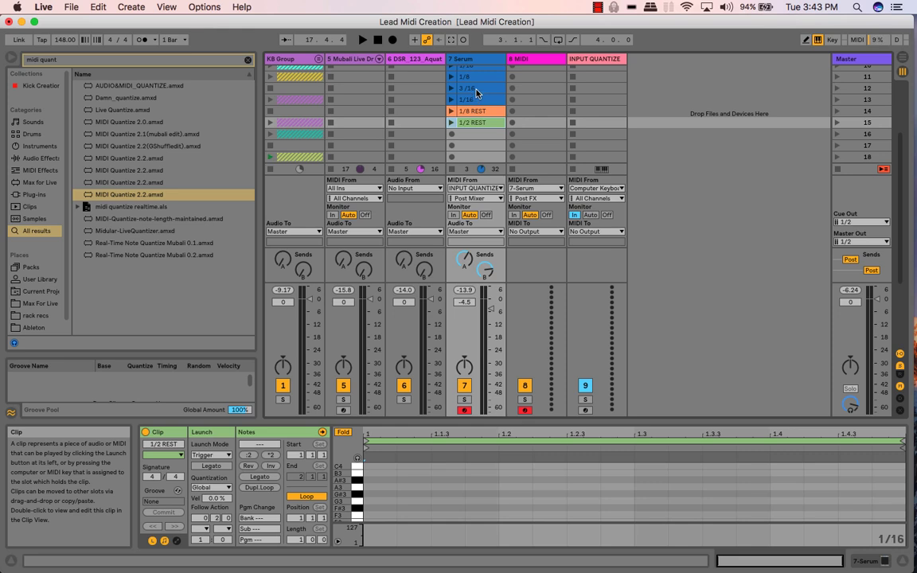
left_click(475, 90)
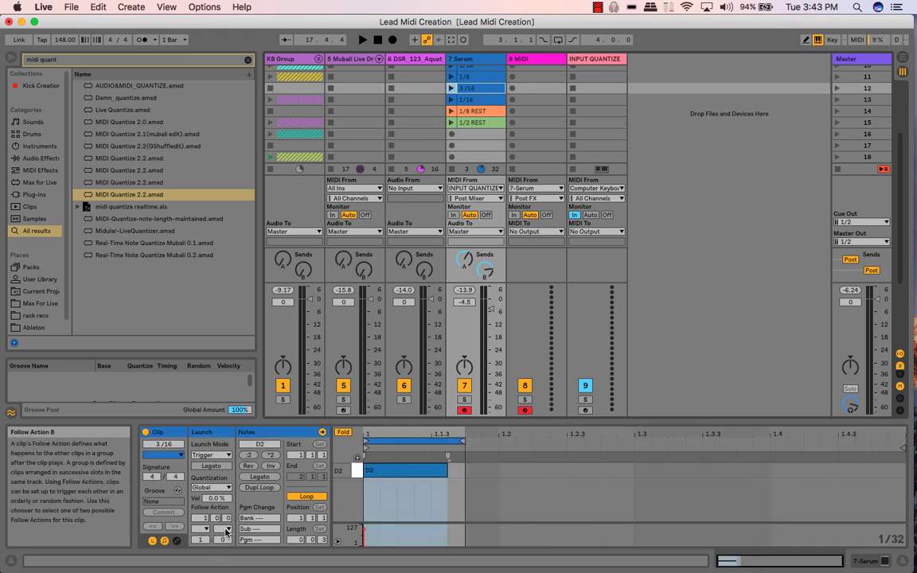
left_click_drag(226, 522, 227, 544)
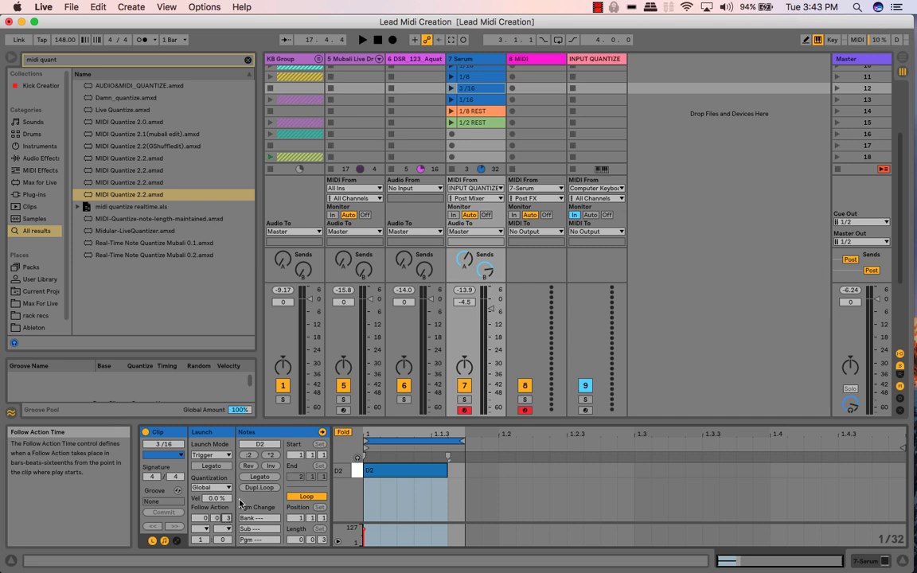
Step: Set the follow action time to 0.0.2 for the 1/8 clip and to 0.0.1 for the 1/16 clip in scene 10
left_click(475, 78)
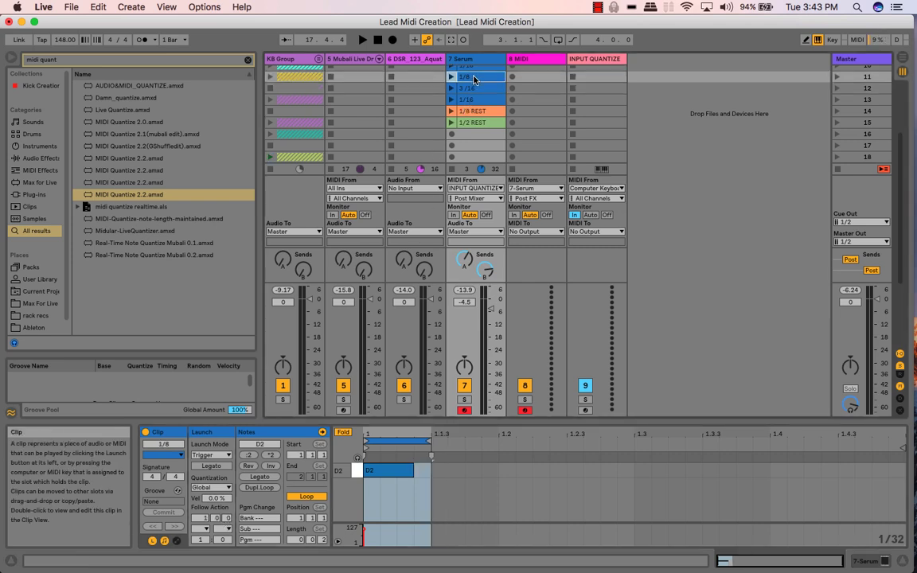
left_click(227, 518)
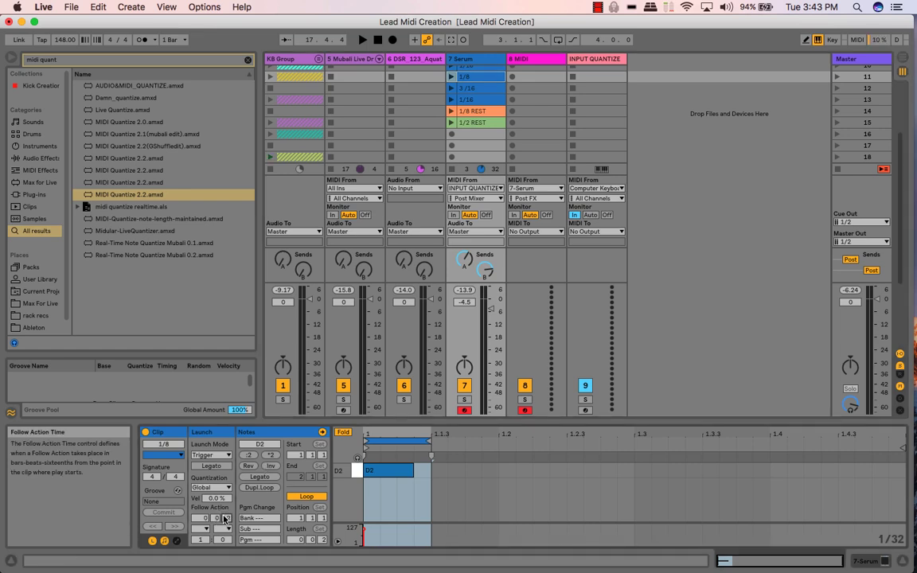
scroll(484, 98, "up", 1)
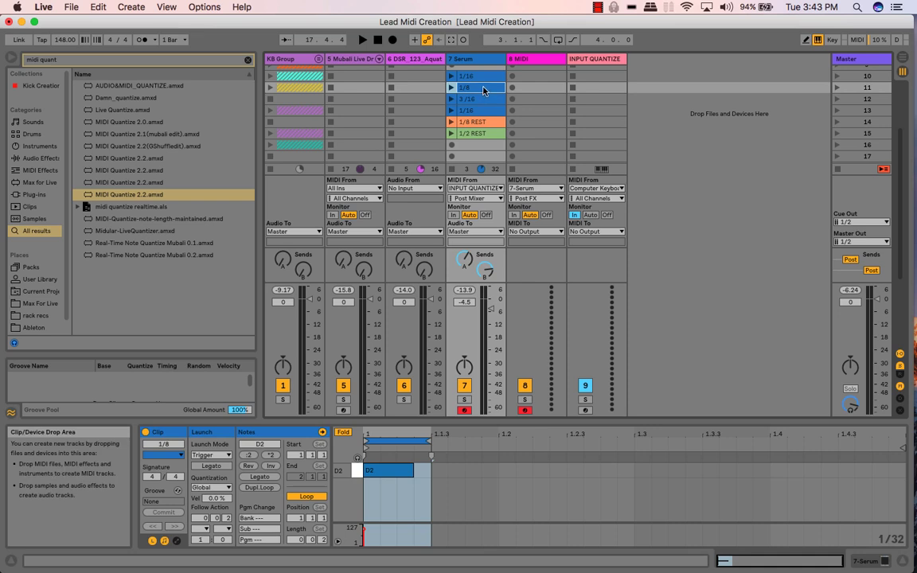
left_click(475, 76)
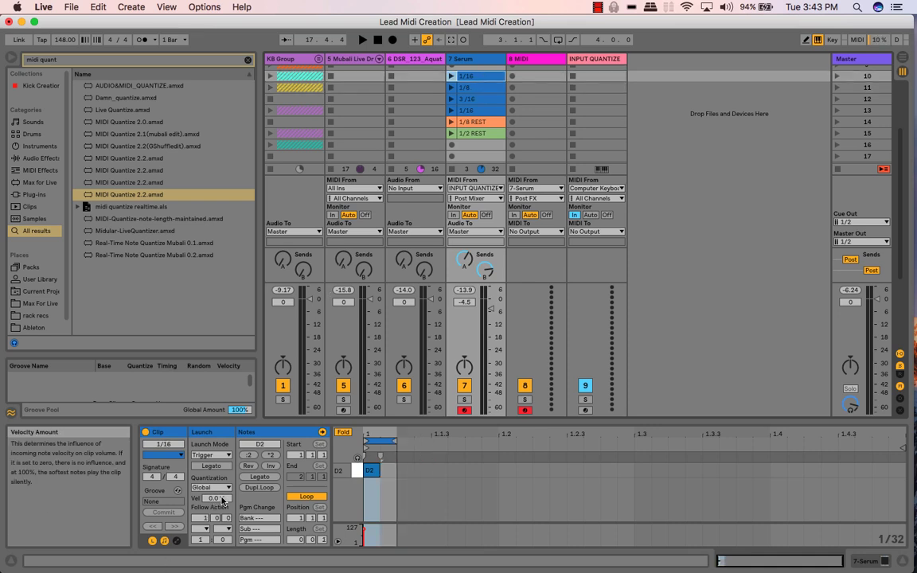
left_click_drag(217, 518, 218, 549)
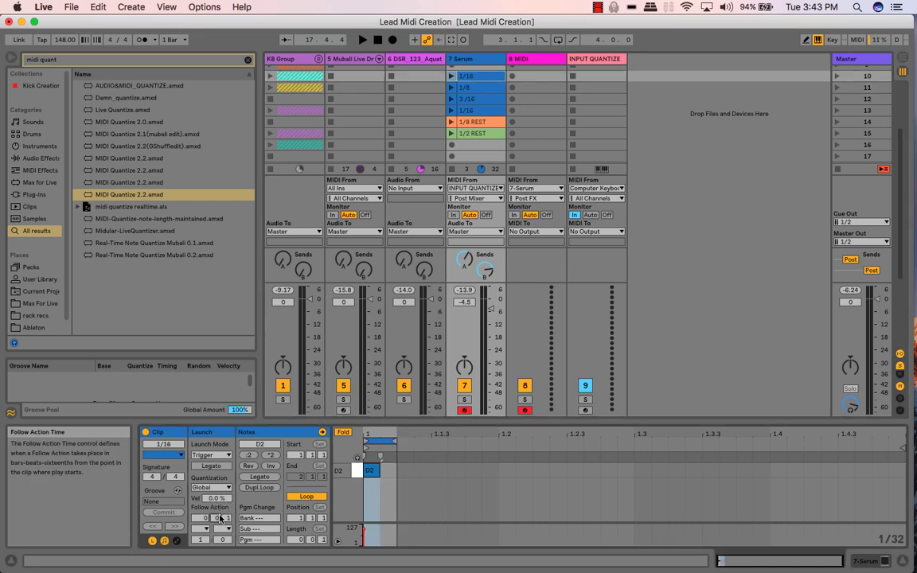
Step: Set Follow Action A to Other for all six Serum clips in scenes 10 to 15 together
left_click(476, 134, "shift")
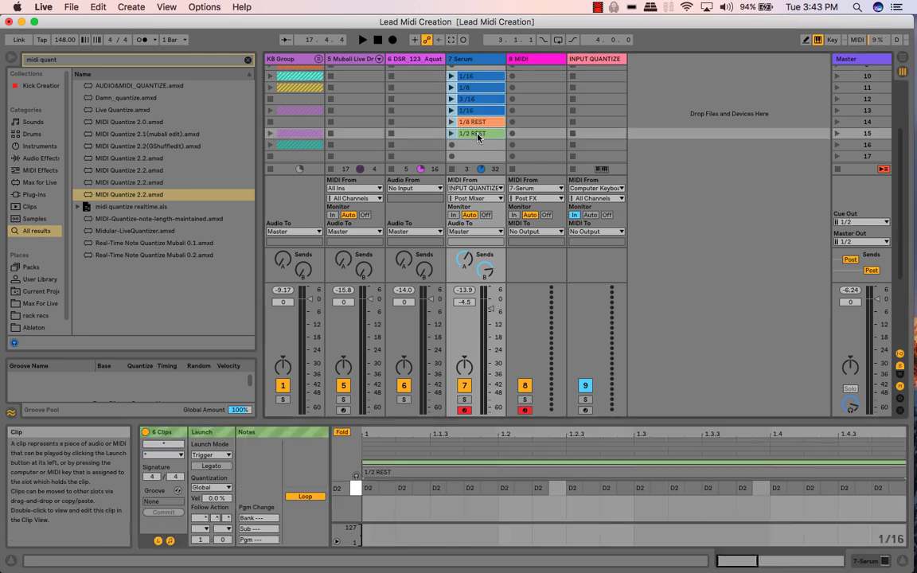
left_click(206, 530)
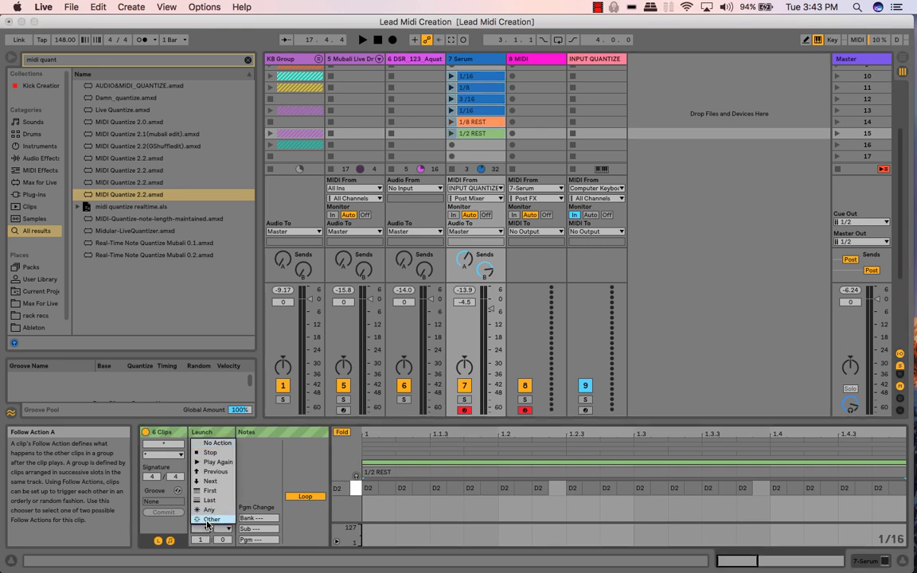
left_click(208, 519)
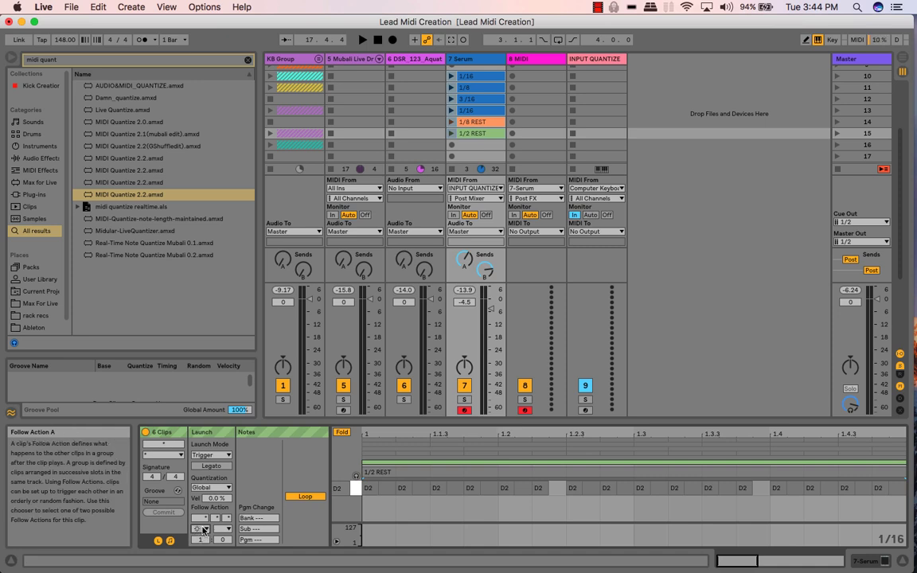
left_click(204, 530)
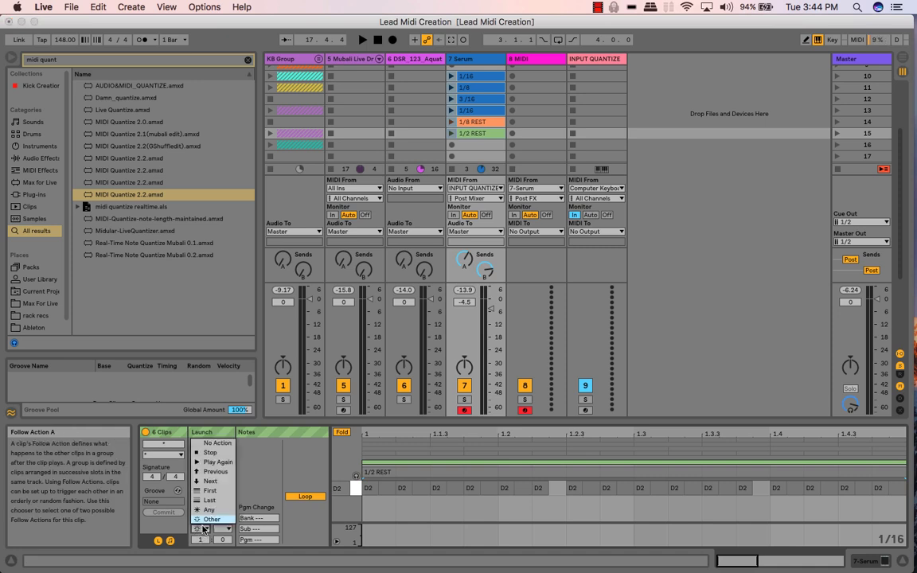
left_click(204, 529)
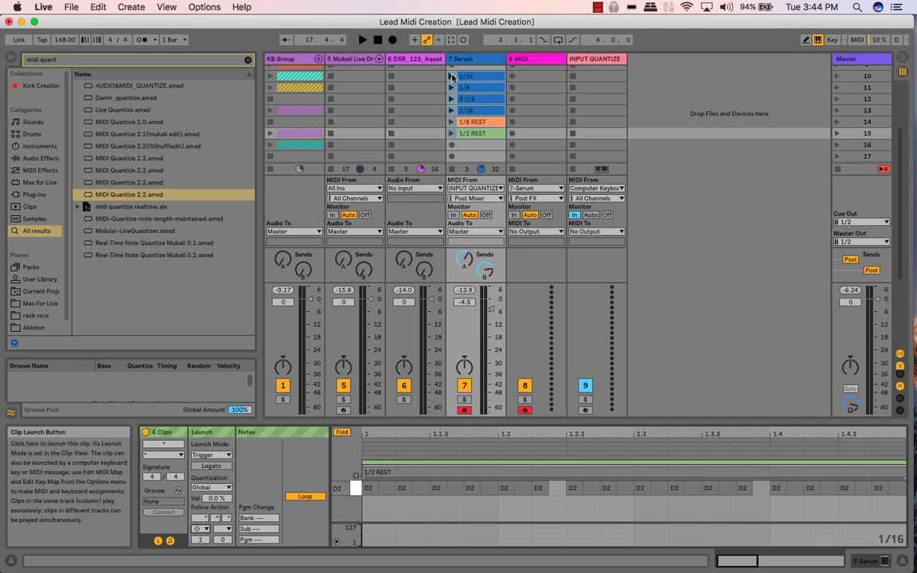
Step: Launch the 1/16 clip in scene 10 to play the follow-action sequence, and set monitoring to Off on the 8 MIDI track
left_click(452, 77)
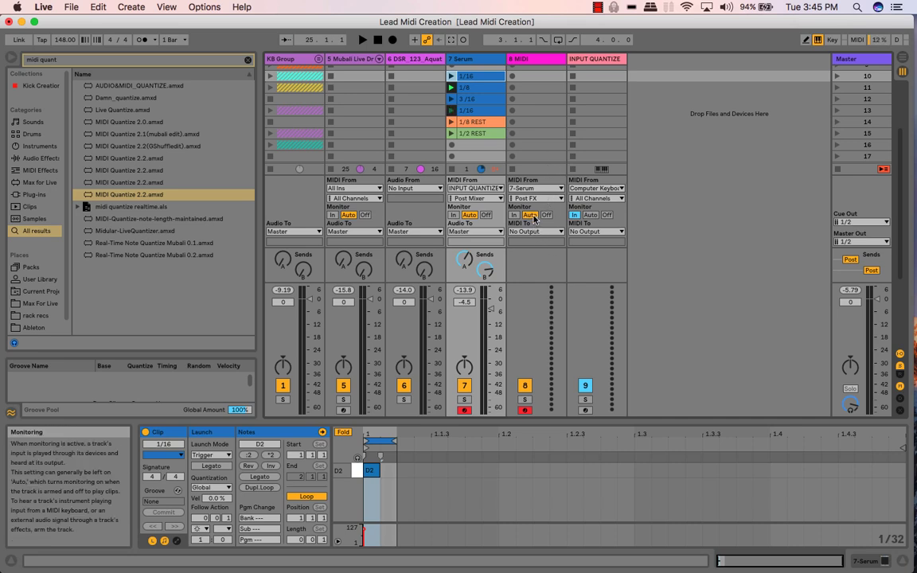
left_click(547, 216)
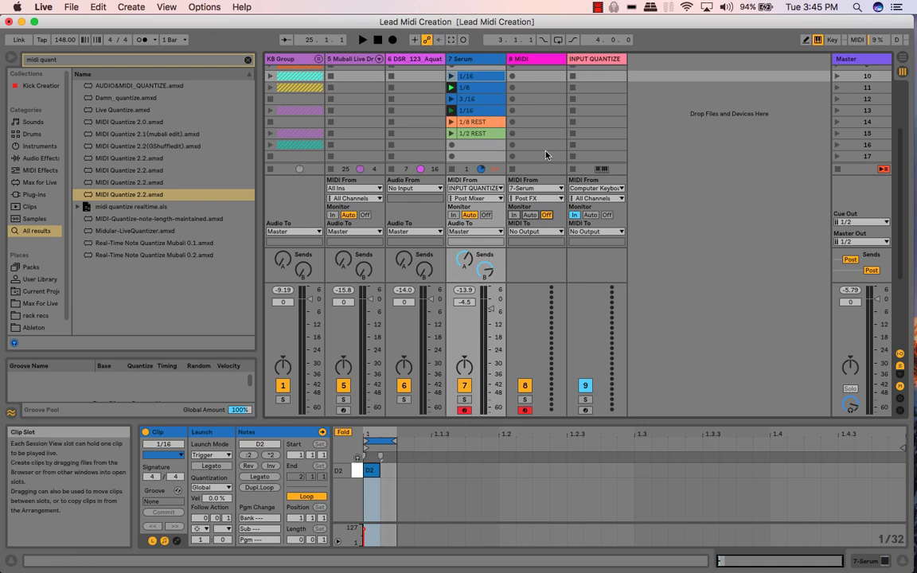
Step: Record 32 bars of the running follow-action sequence into the scene 10 slot of the 8 MIDI track, and stop playback
left_click(512, 77)
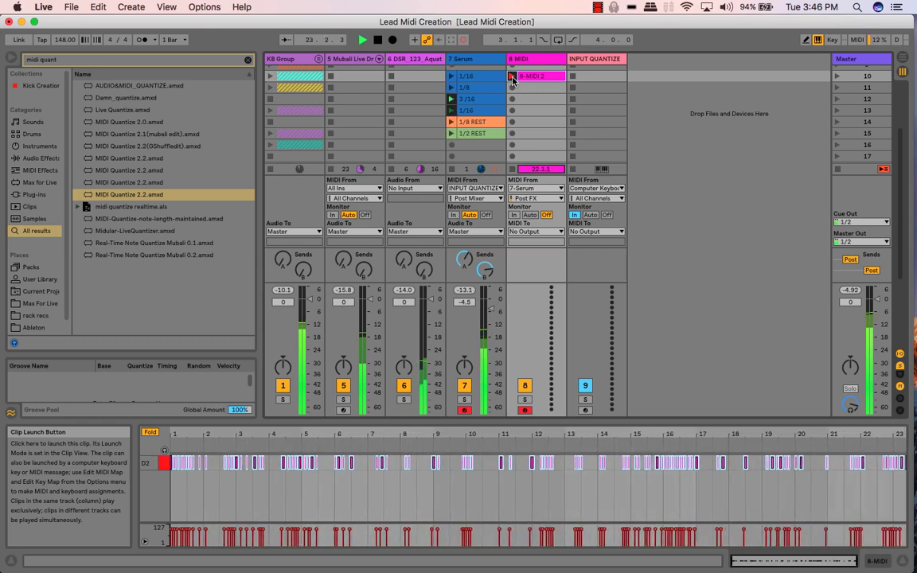
left_click(512, 76)
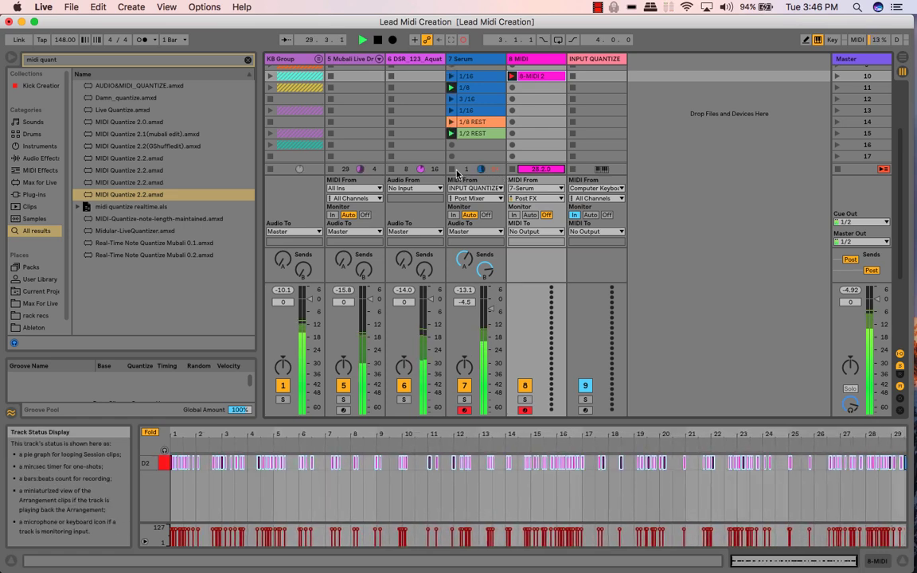
left_click(511, 174)
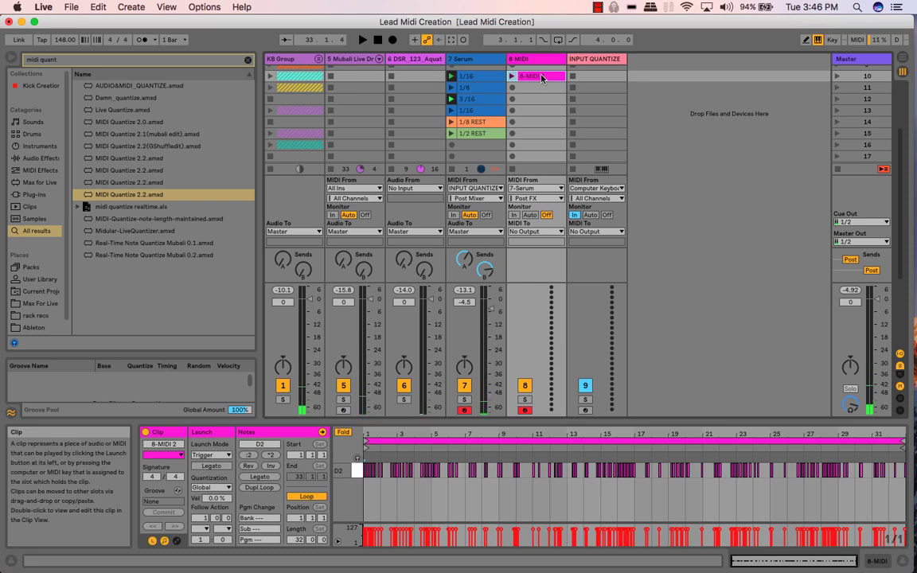
Step: Rename the recorded 8 MIDI clip as Follow Action Lead and move it to scene 17 on the 7 Serum track
left_click(154, 445)
type("Follow A")
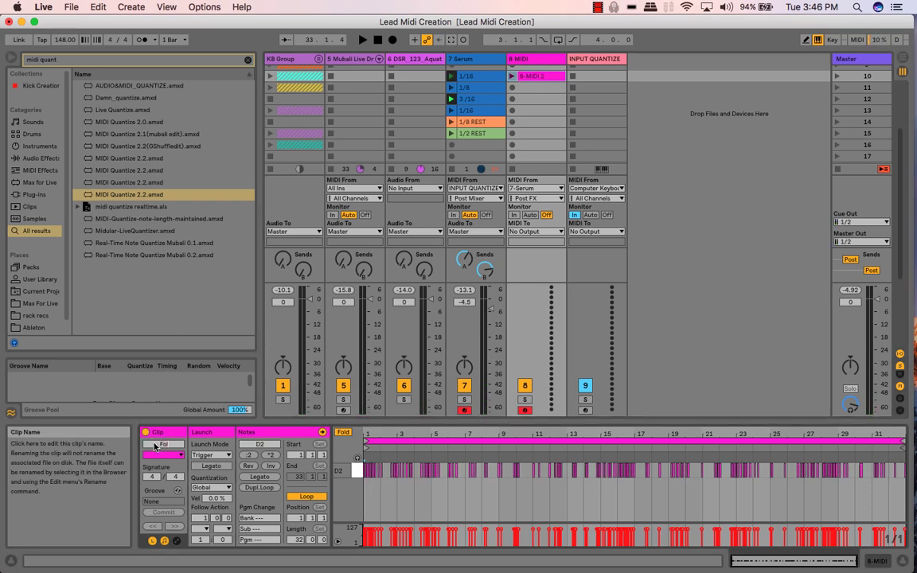
type("ction Lead")
key("Return")
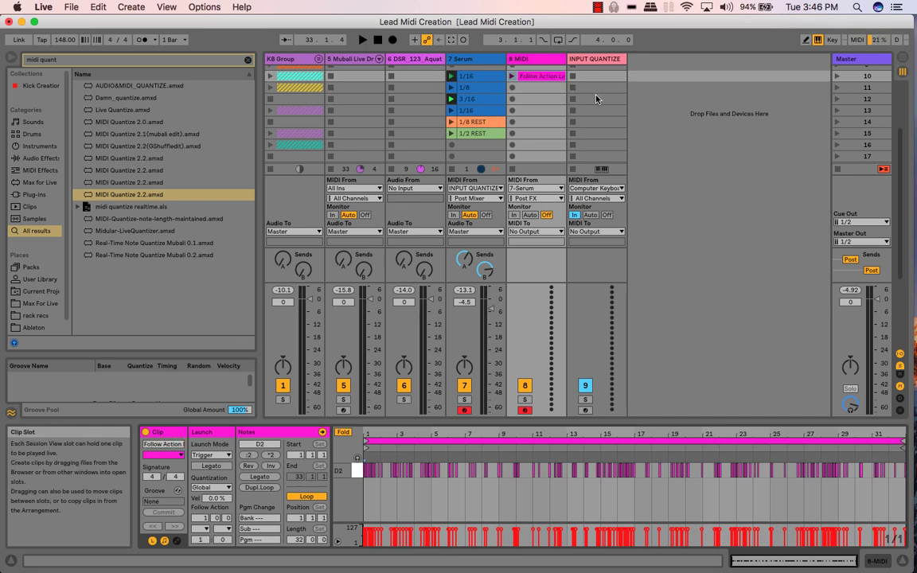
left_click_drag(550, 80, 482, 146)
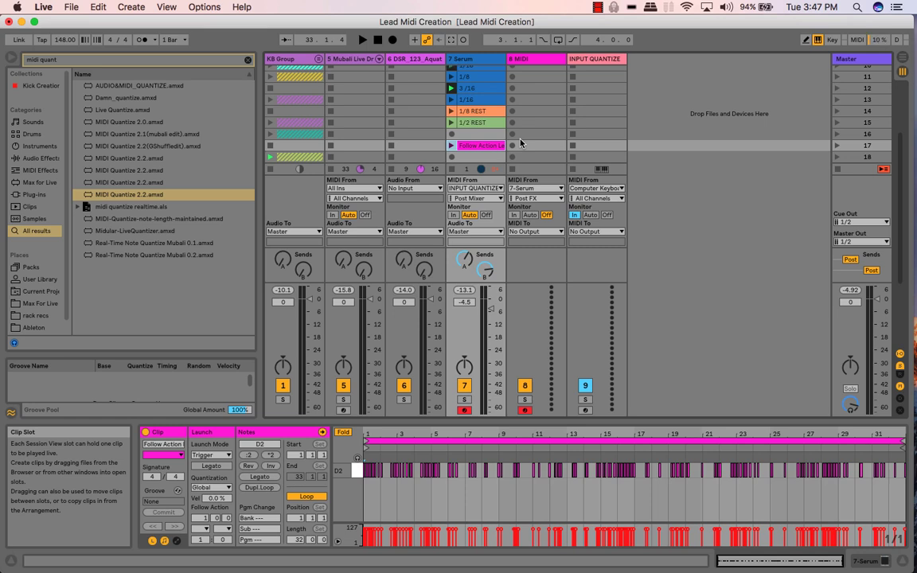
Step: Stop the Serum clips and record the follow-action sequence into the Arrangement, launching the 1/16 clip in scene 10
scroll(478, 129, "up", 3)
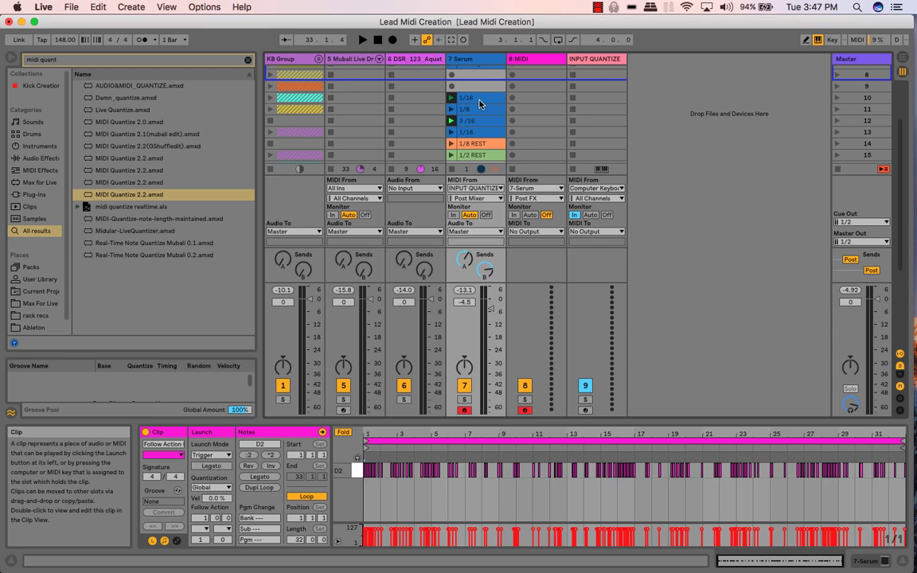
scroll(480, 104, "down", 5)
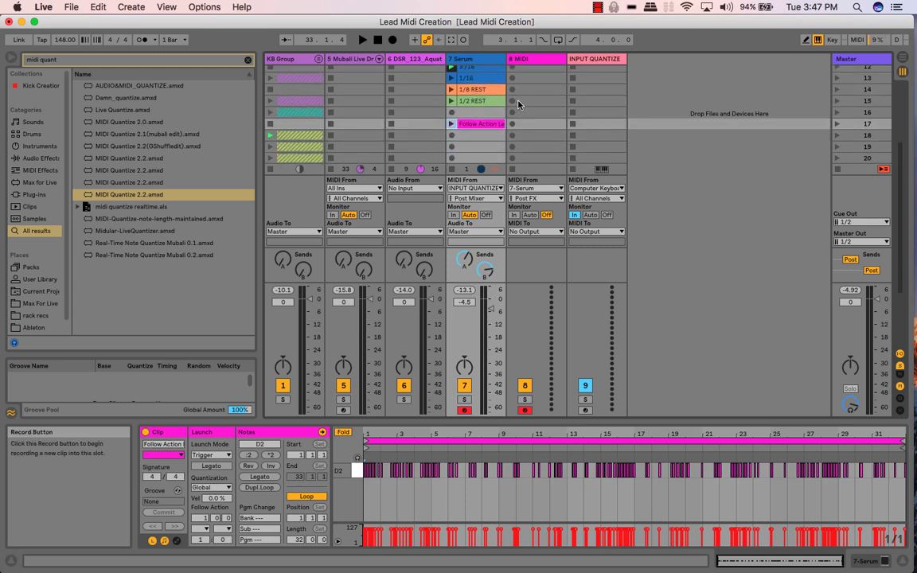
scroll(467, 92, "up", 4)
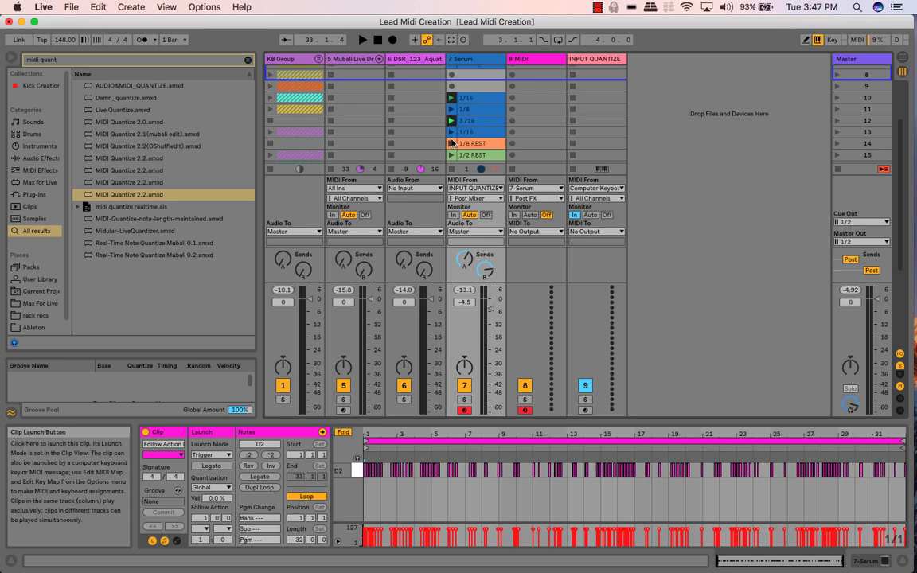
left_click(450, 170)
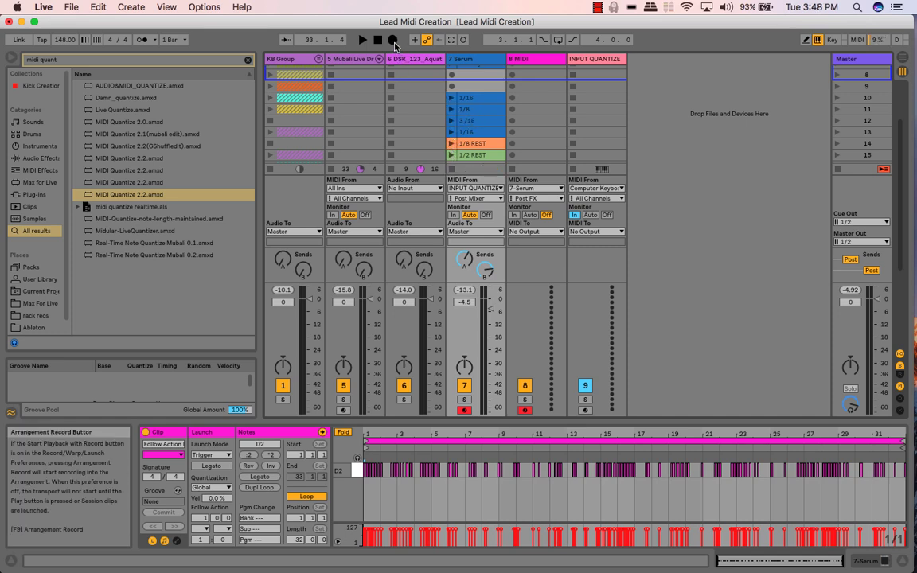
left_click(392, 40)
left_click(450, 98)
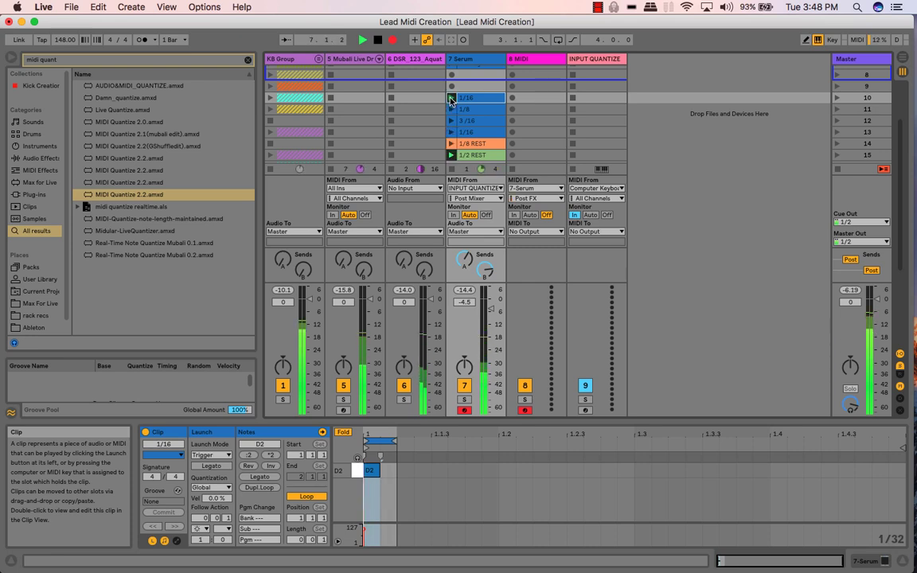
left_click(381, 40)
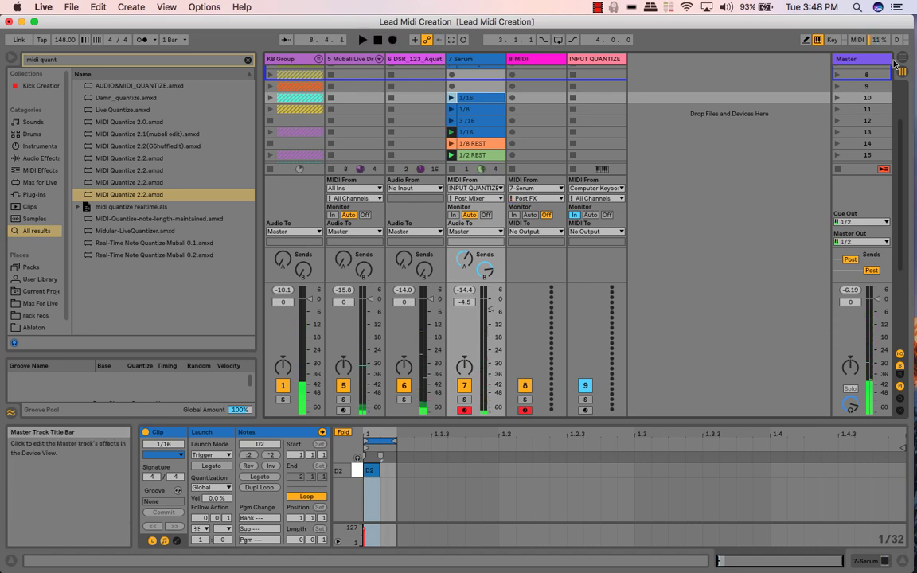
Step: Delete all recorded clips from the Arrangement and return to the Session View
left_click(902, 58)
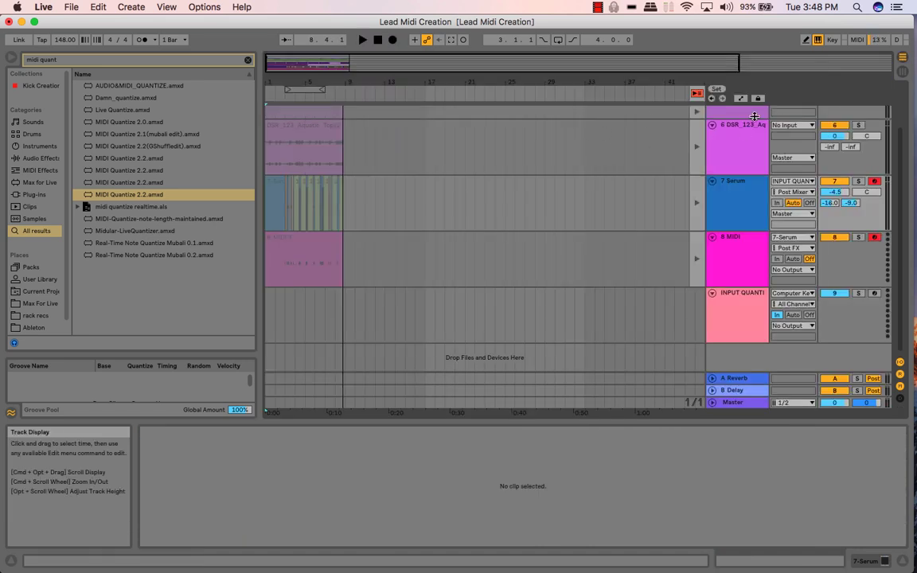
left_click(697, 93)
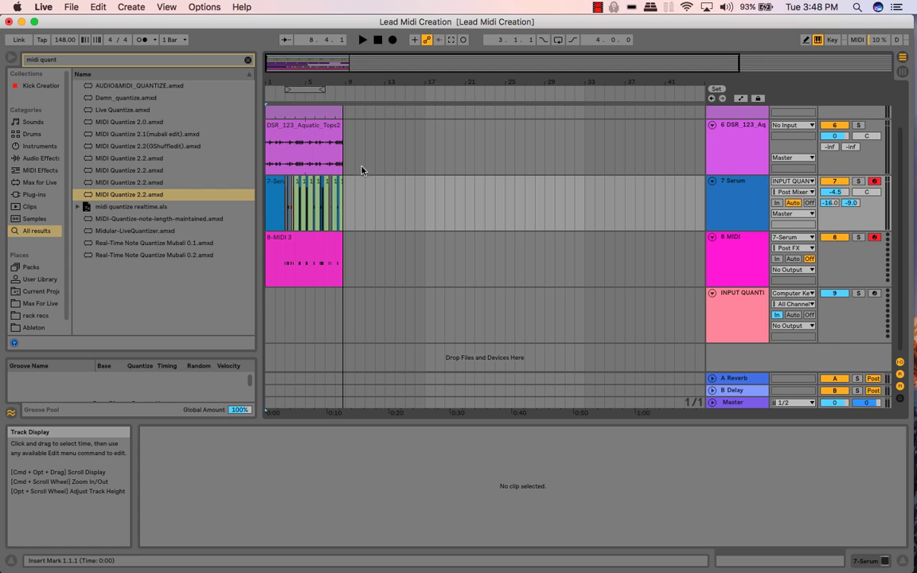
key("super+a")
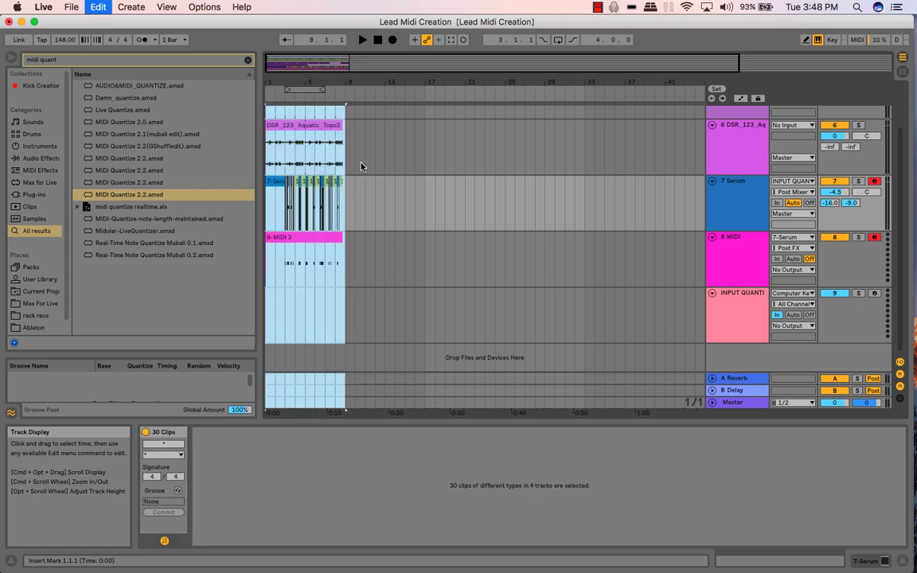
key("Delete")
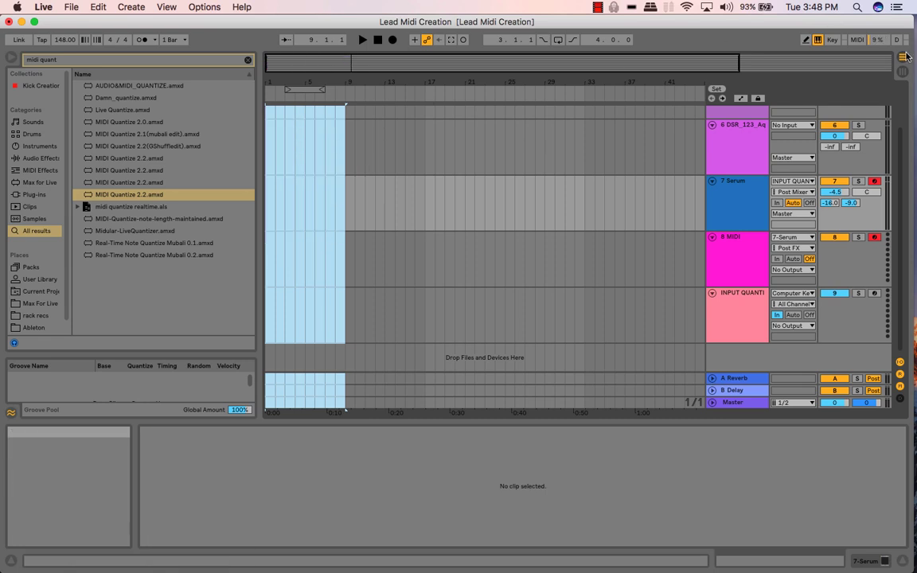
left_click(902, 74)
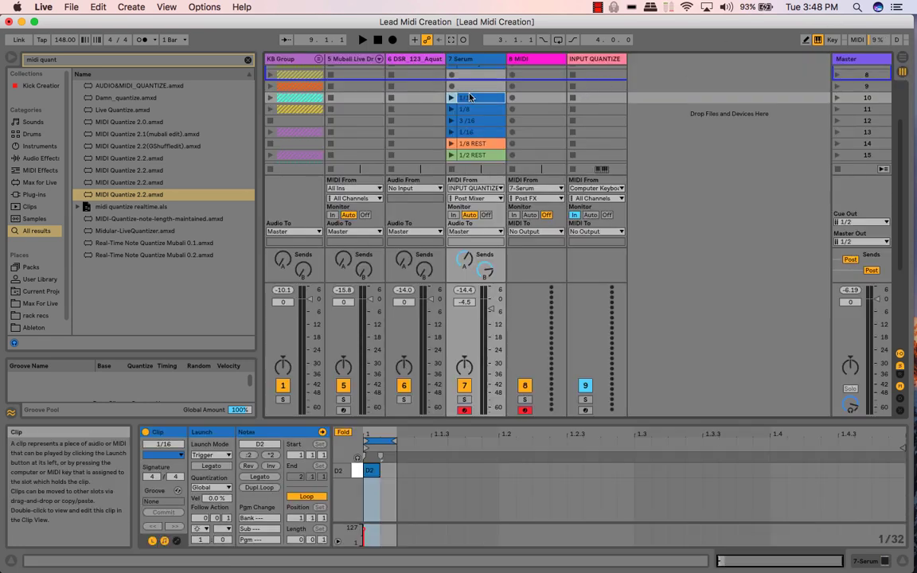
Step: Look over the clips on the 7 Serum track, from Boring 16th in scene 1 to Follow Action Lead in scene 17
scroll(469, 96, "down", 7)
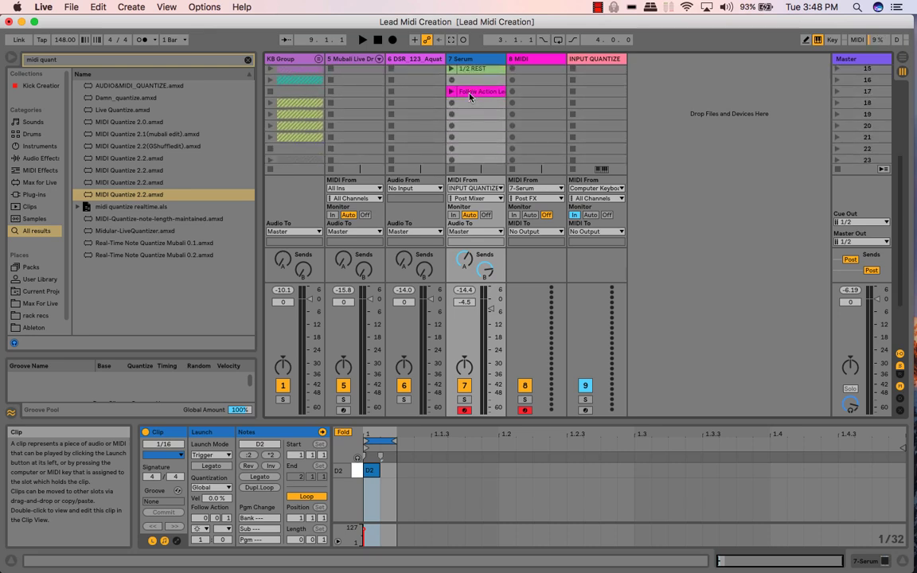
scroll(470, 96, "down", 1)
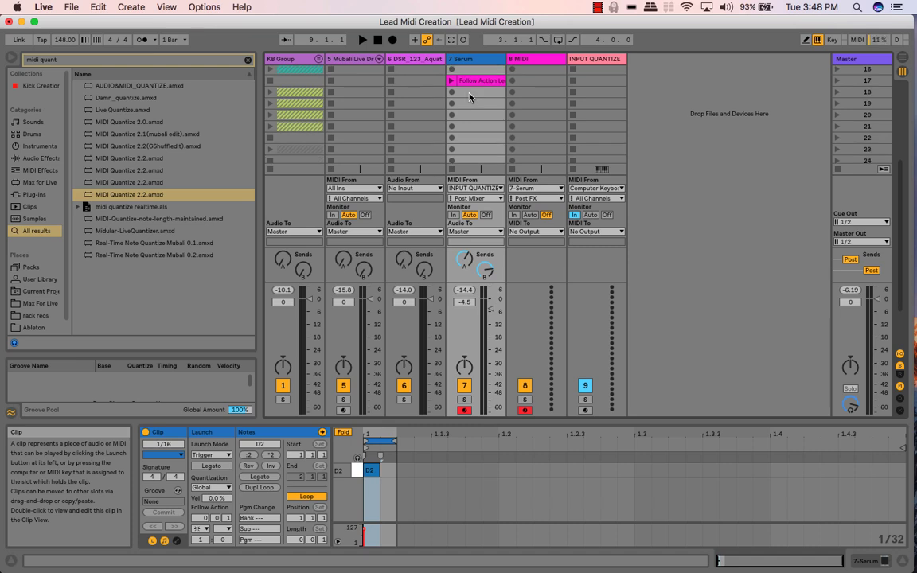
scroll(470, 96, "down", 2)
scroll(470, 96, "up", 6)
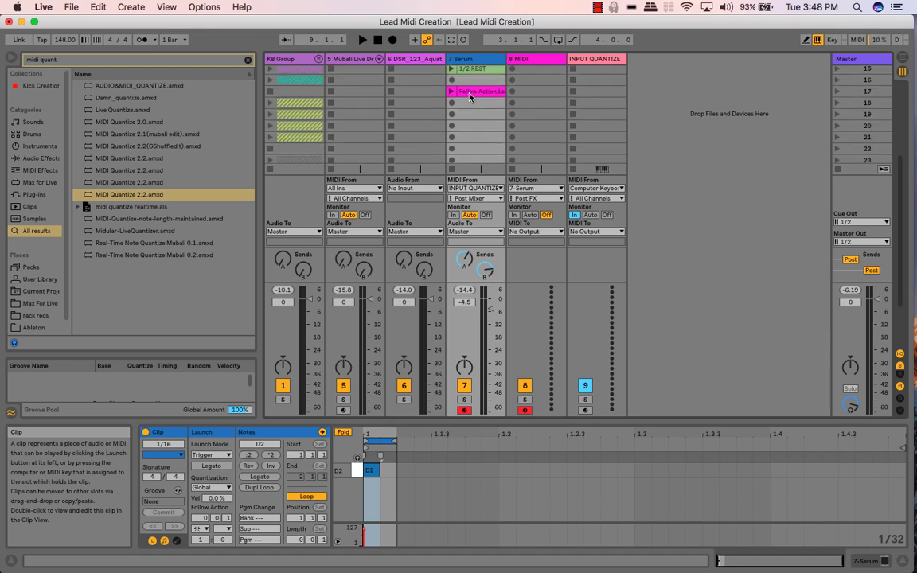
scroll(470, 96, "up", 4)
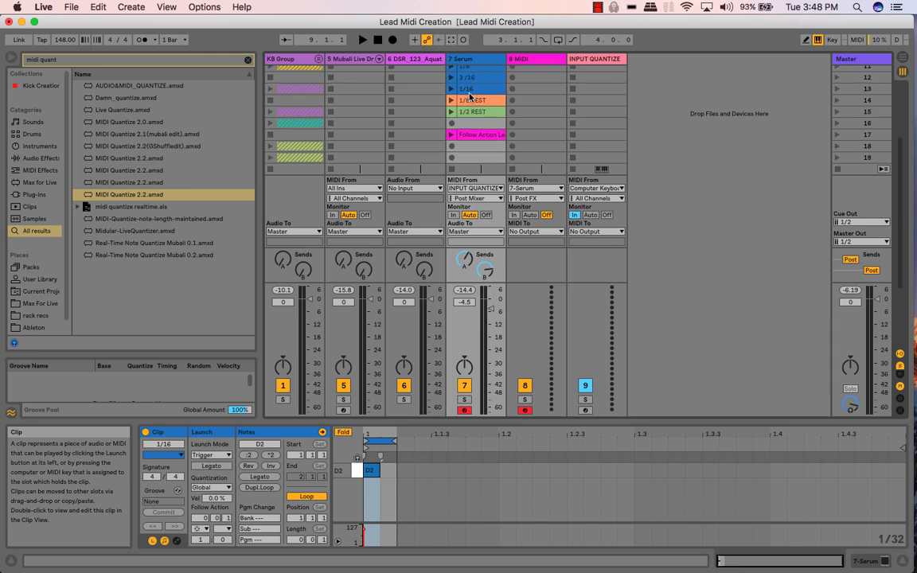
scroll(469, 96, "down", 8)
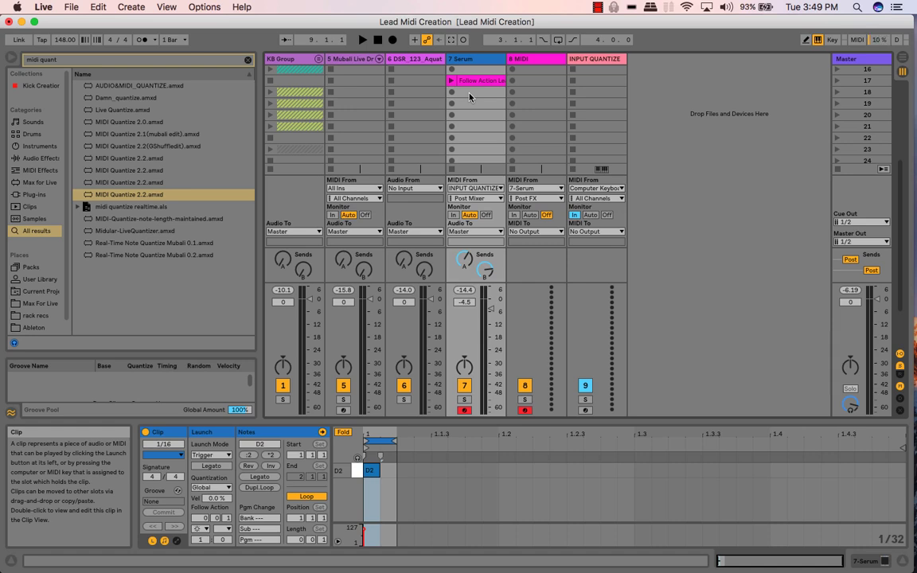
scroll(468, 96, "up", 6)
scroll(468, 97, "down", 6)
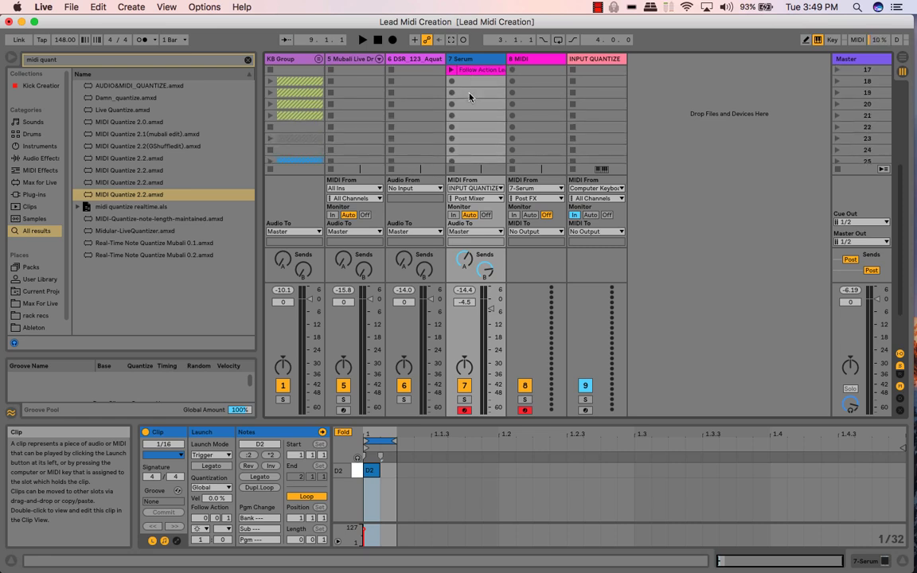
scroll(469, 96, "down", 1)
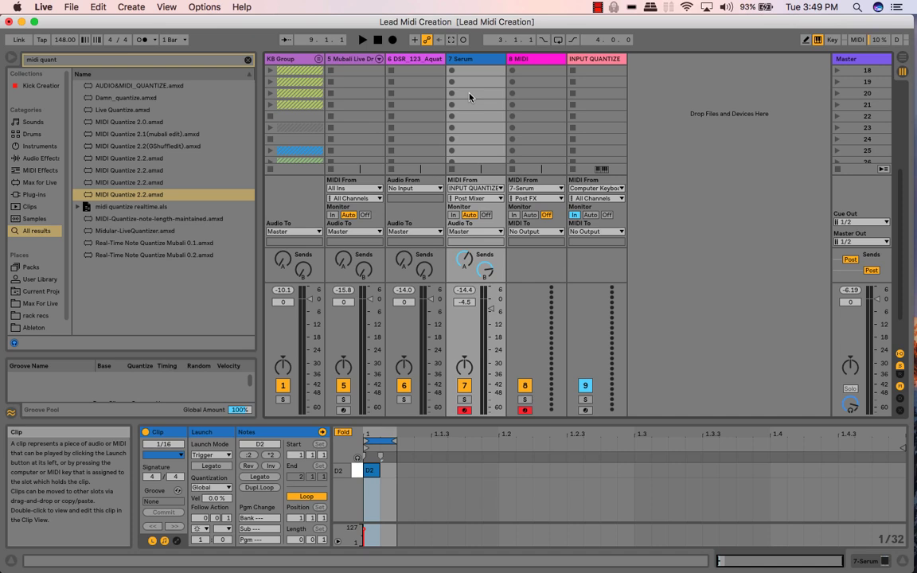
scroll(469, 96, "up", 2)
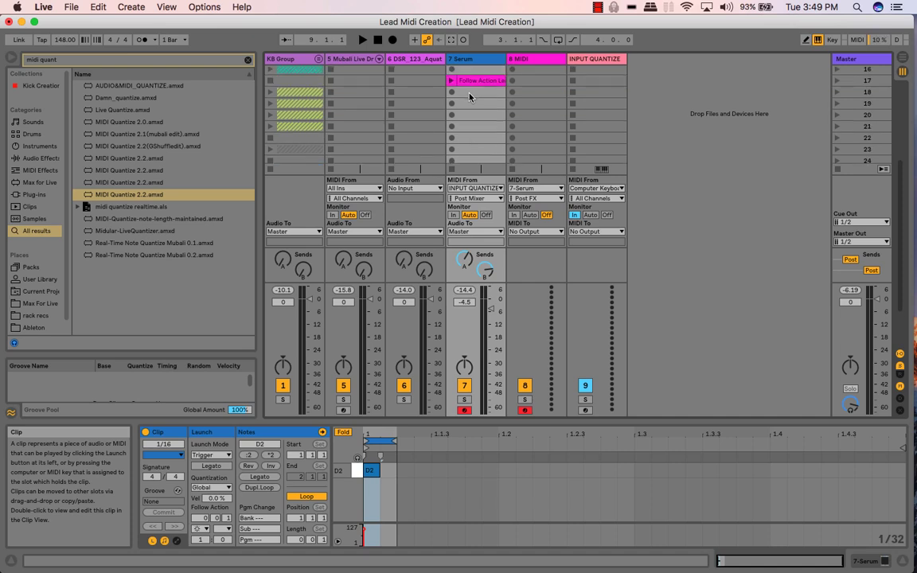
scroll(468, 96, "up", 15)
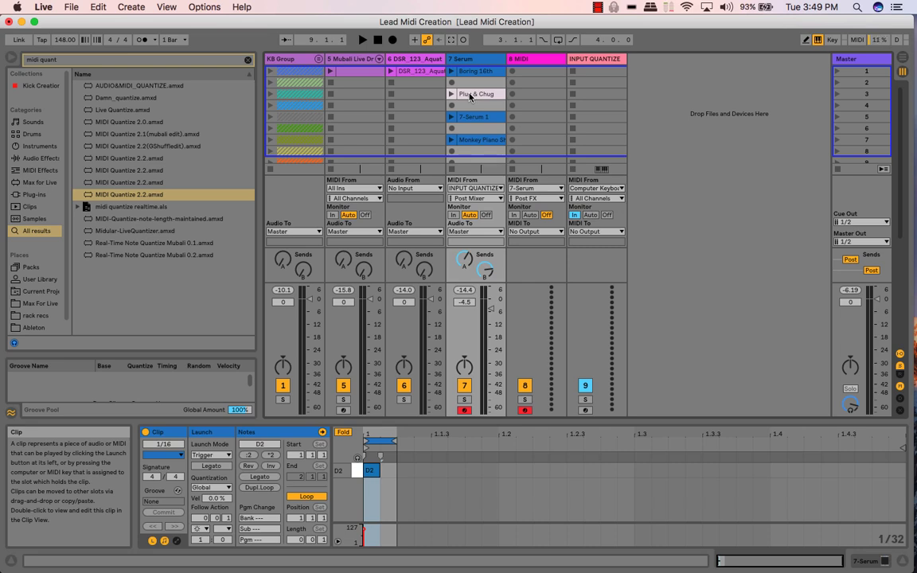
scroll(469, 97, "down", 13)
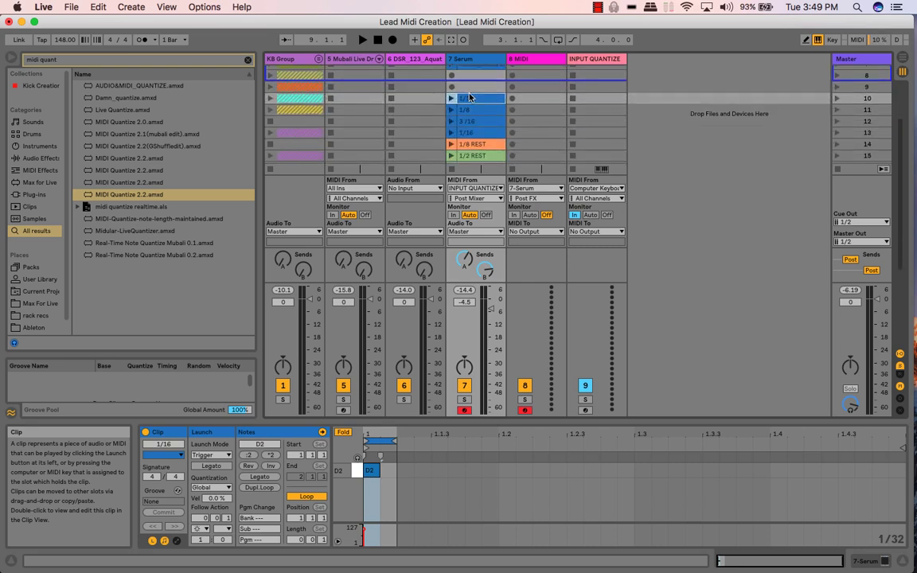
scroll(469, 97, "down", 6)
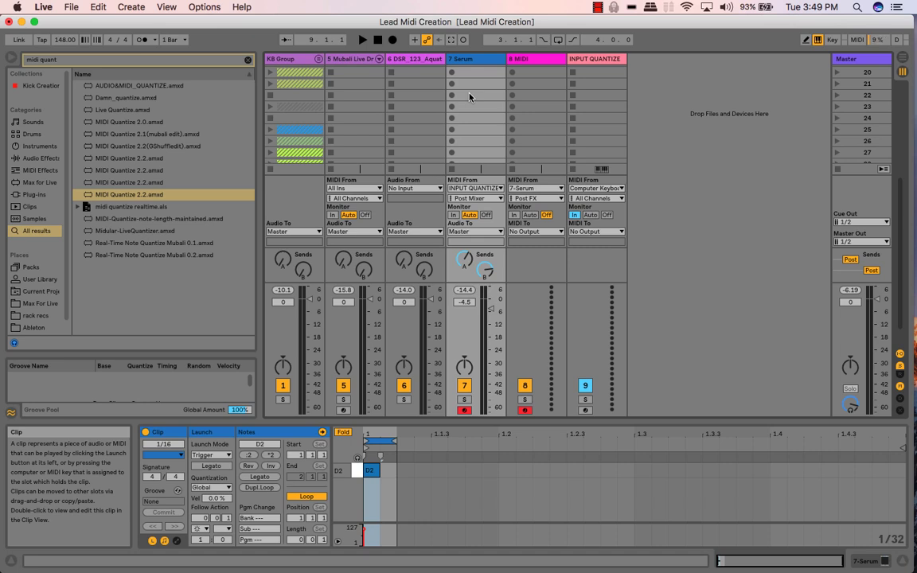
scroll(469, 96, "up", 2)
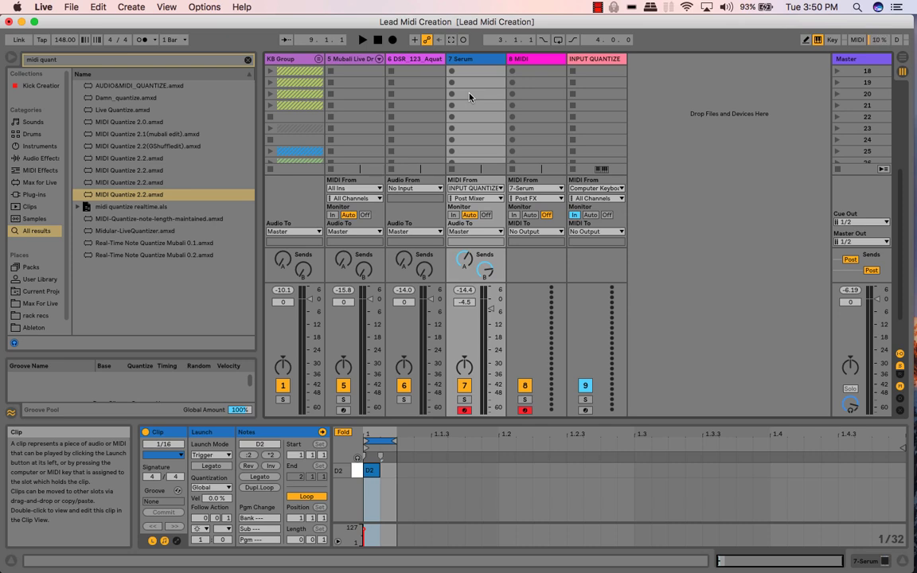
scroll(470, 96, "up", 10)
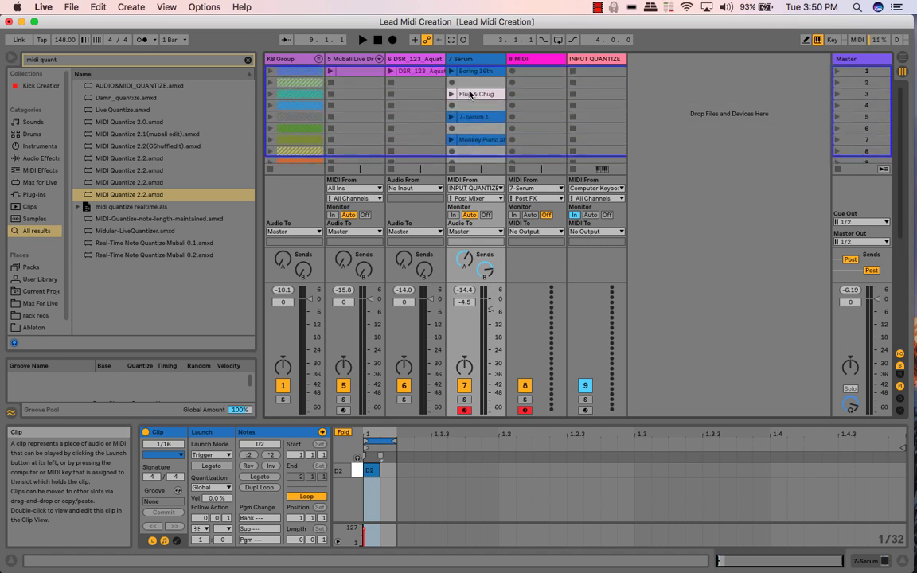
scroll(469, 94, "down", 2)
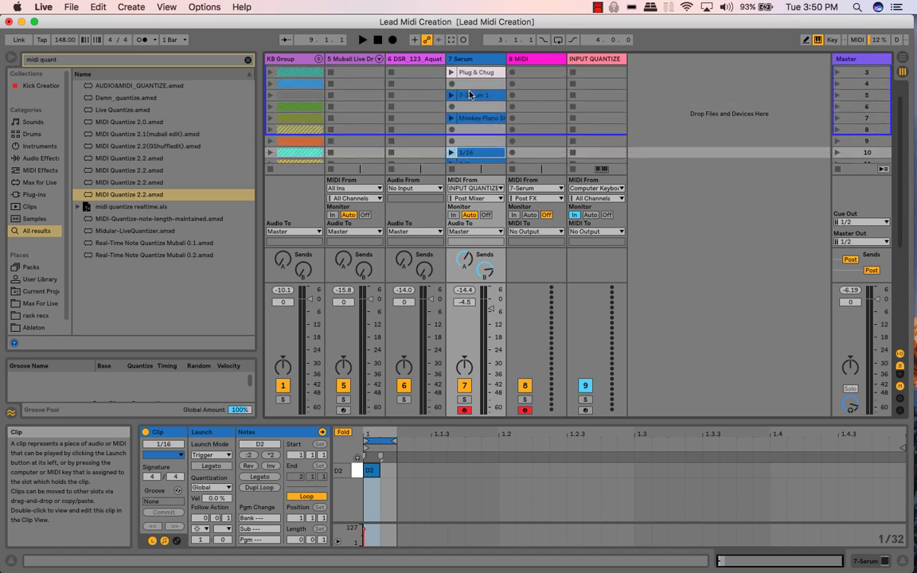
Step: Record a 17-bar clip of repeated D2 notes played live into scene 19 of the 7 Serum track, and stop playback
scroll(470, 94, "down", 13)
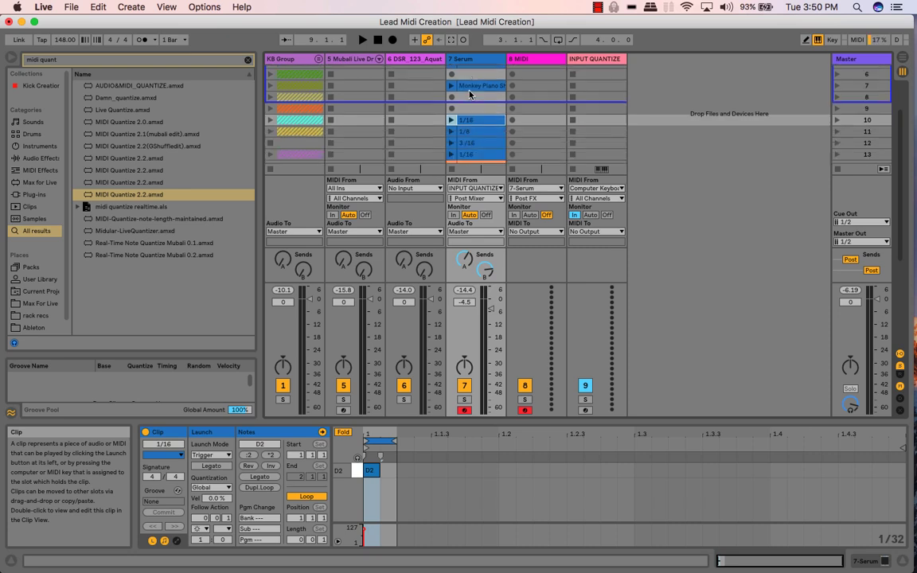
scroll(469, 94, "down", 1)
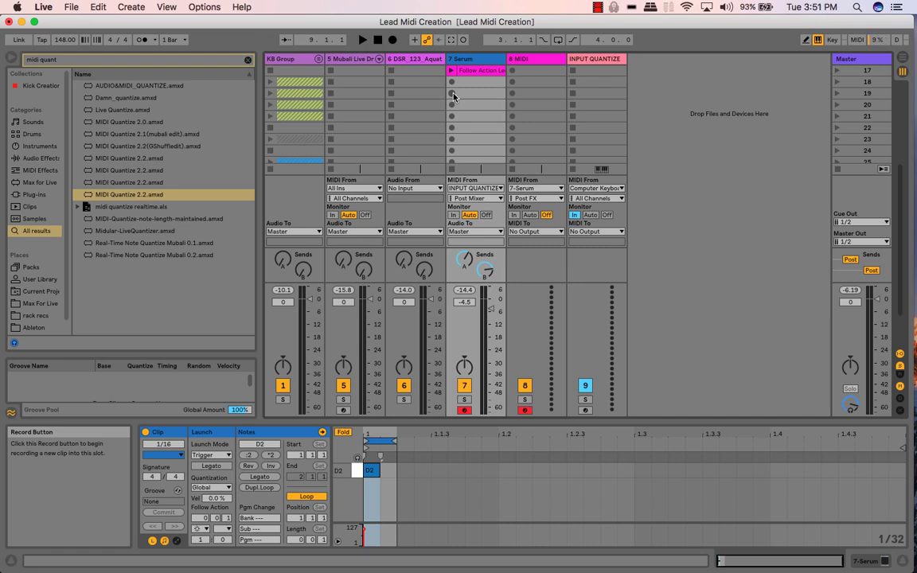
left_click(453, 94)
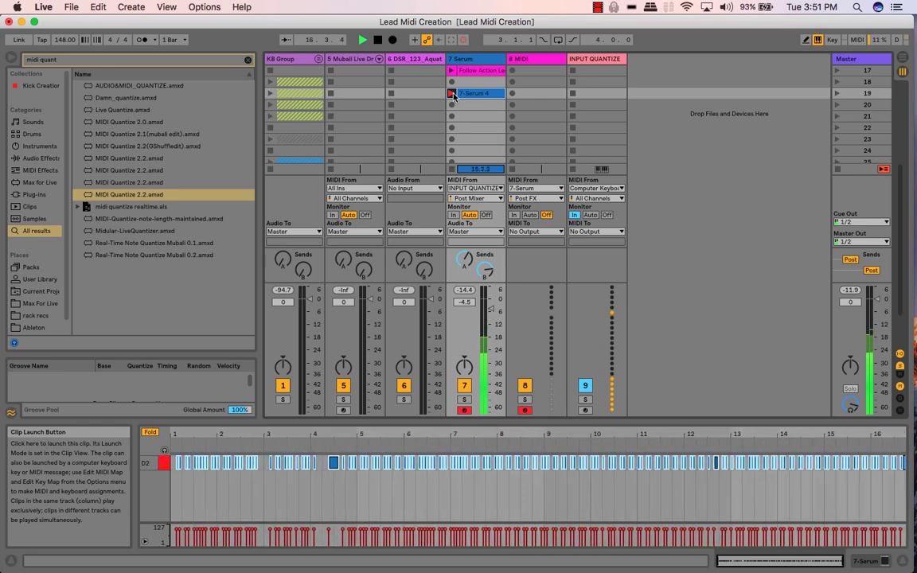
key("space")
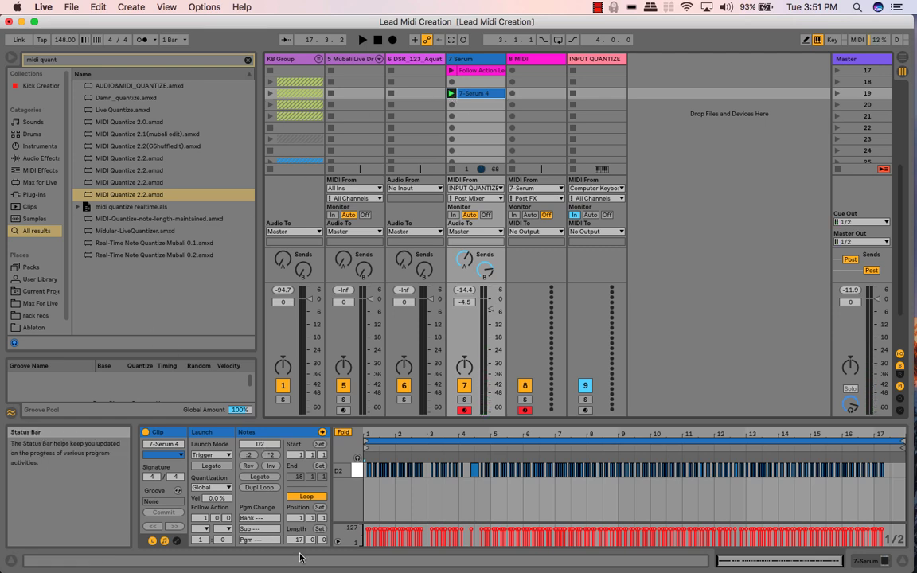
Step: Set the clip's loop length to 16 bars, and shorten all its D2 notes together using a fixed 1/32 grid
left_click_drag(303, 541, 302, 548)
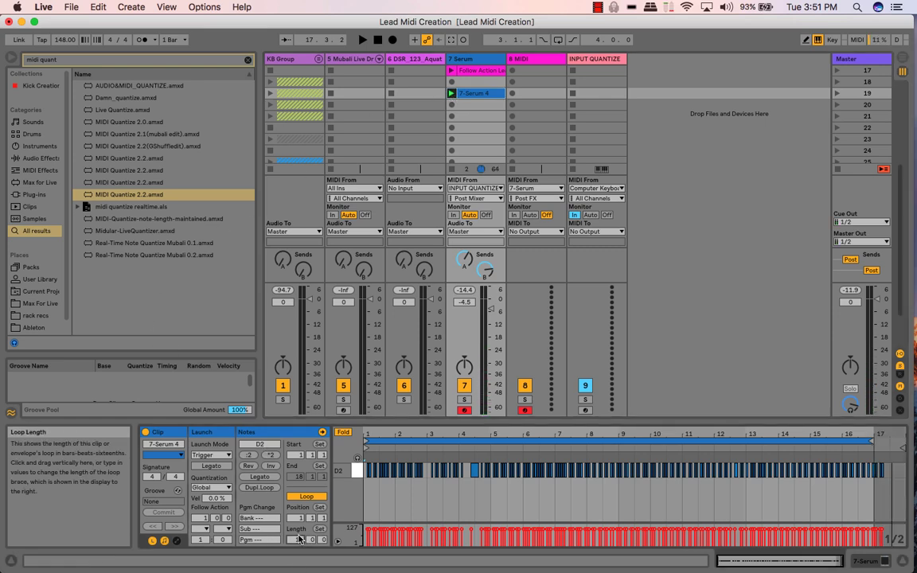
left_click(360, 475)
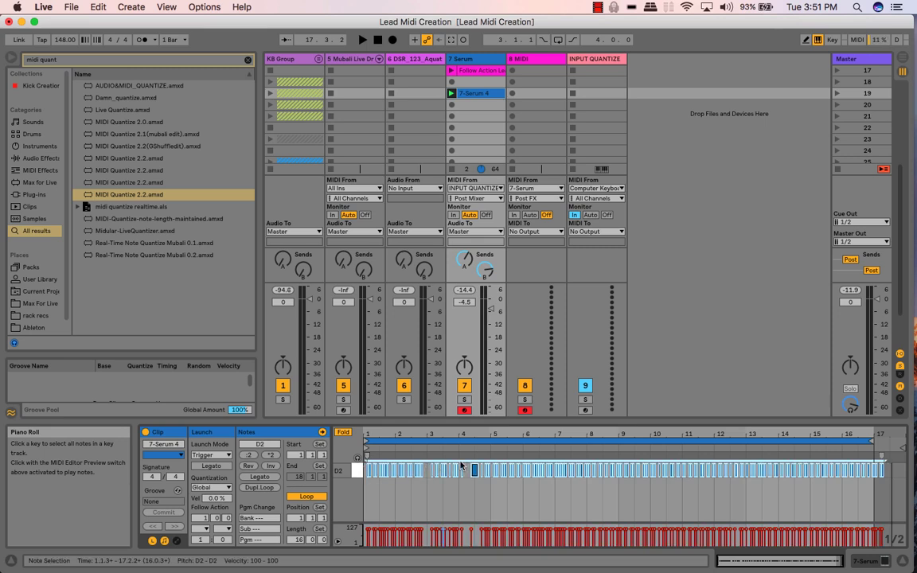
right_click(436, 494)
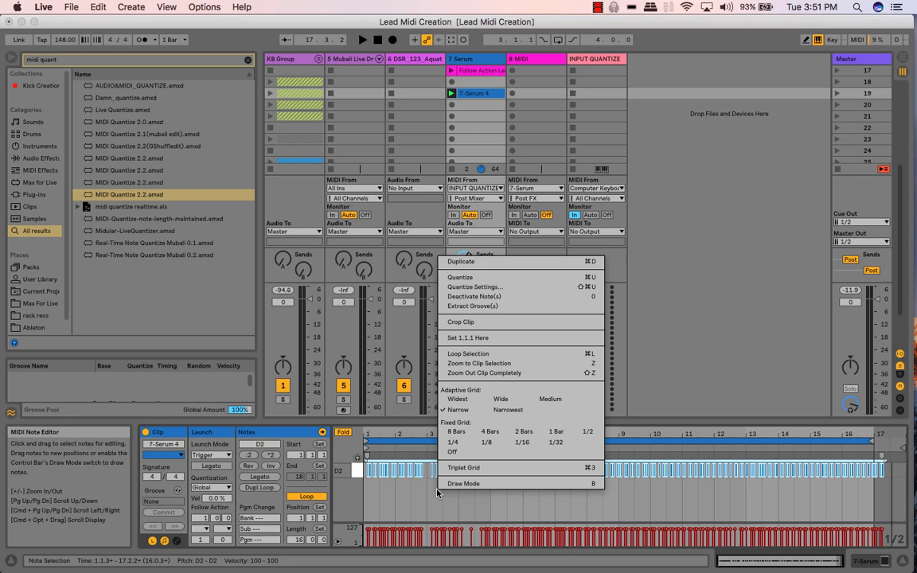
left_click(555, 442)
left_click_drag(479, 435, 593, 449)
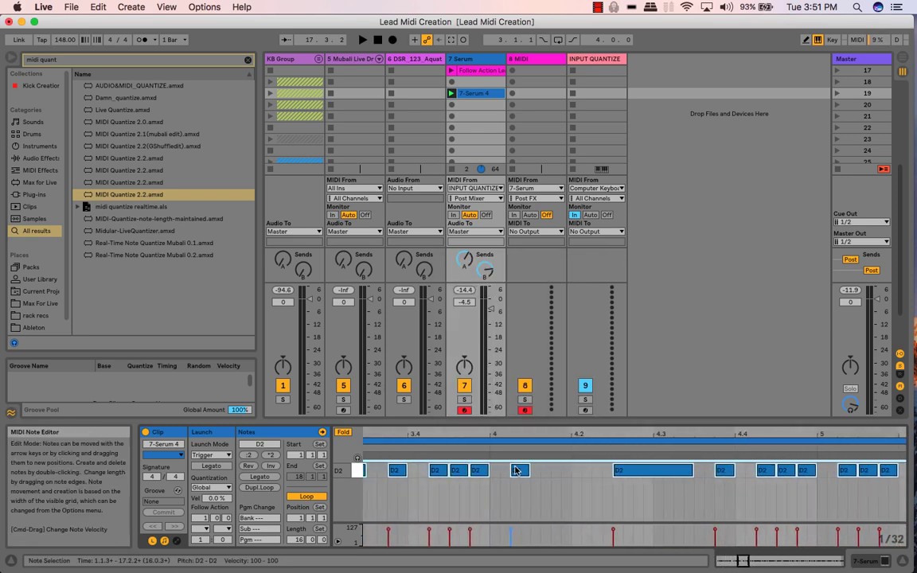
left_click_drag(525, 471, 514, 471)
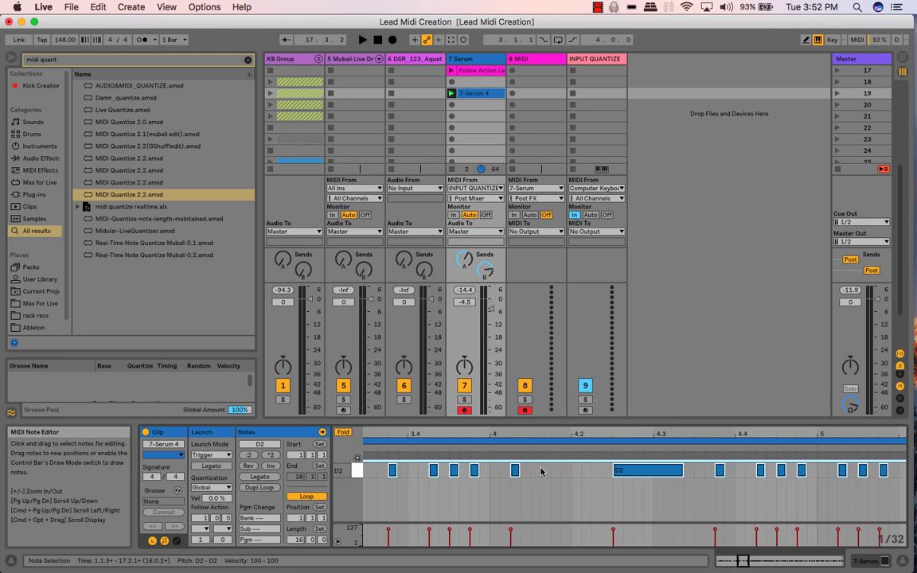
double_click(465, 439)
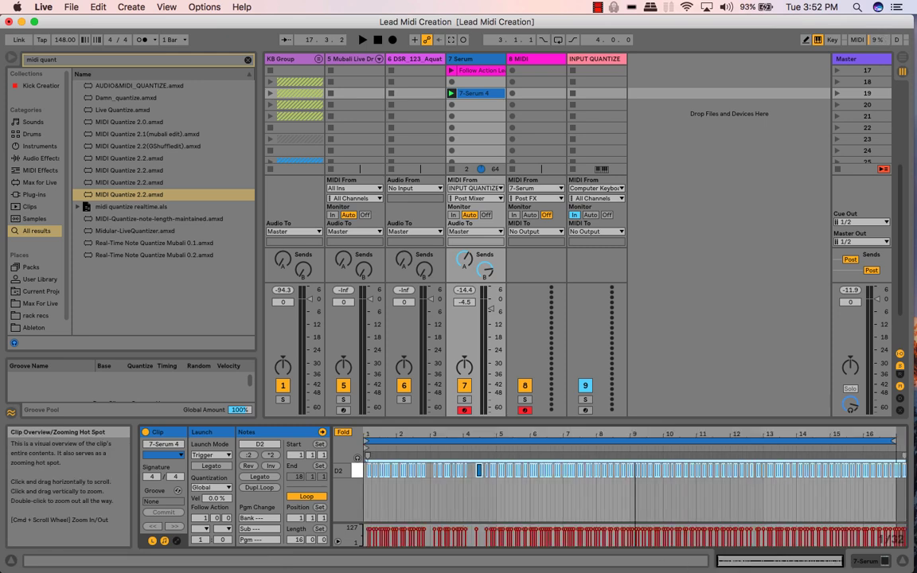
left_click(397, 470)
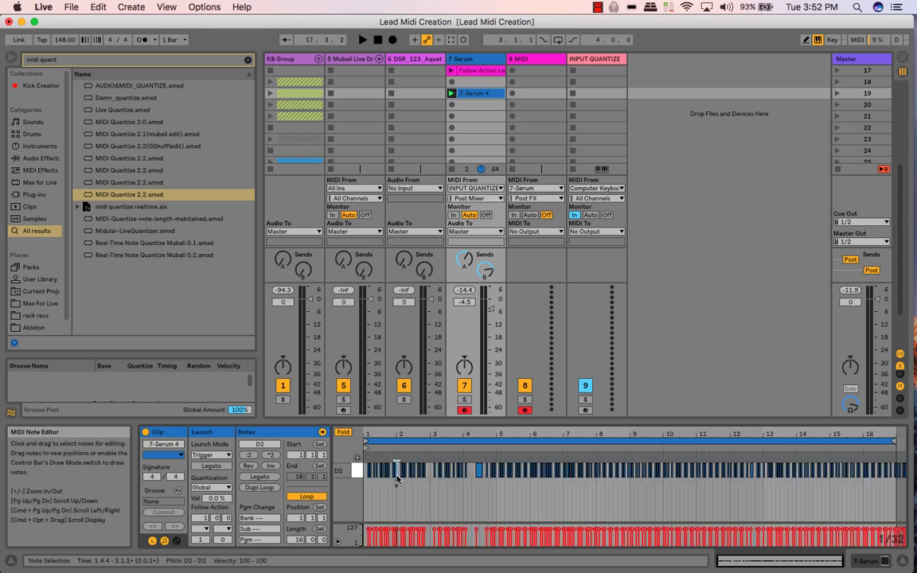
mouse_move(397, 477)
left_mouse_down()
mouse_move(448, 479)
mouse_move(448, 460)
mouse_move(534, 468)
left_mouse_up()
key("super+z")
key("super+z")
key("super+z")
key("super+z")
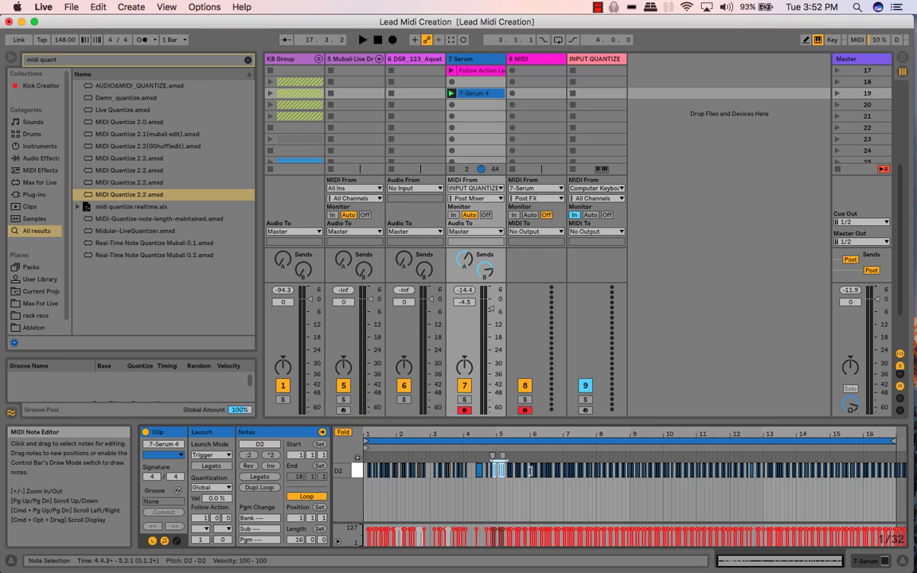
key("super+z")
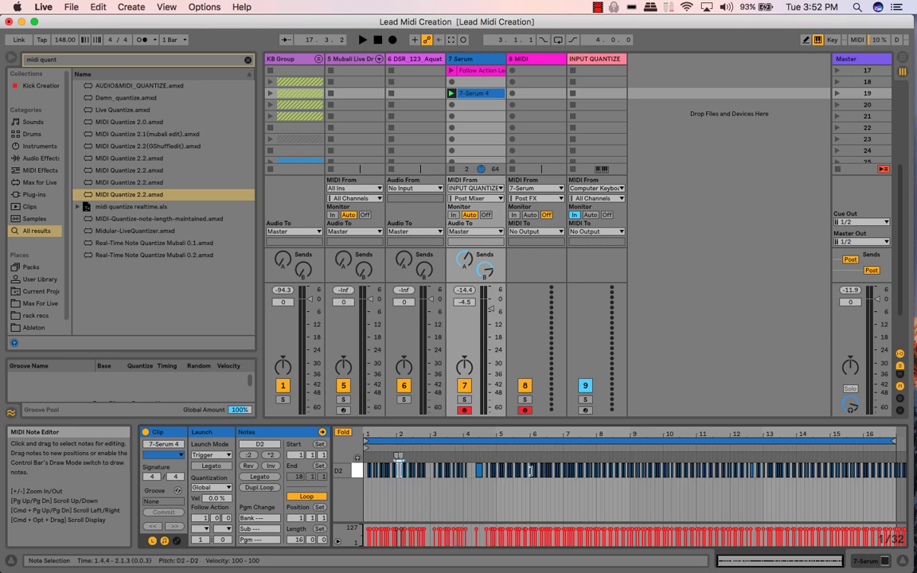
key("super+a")
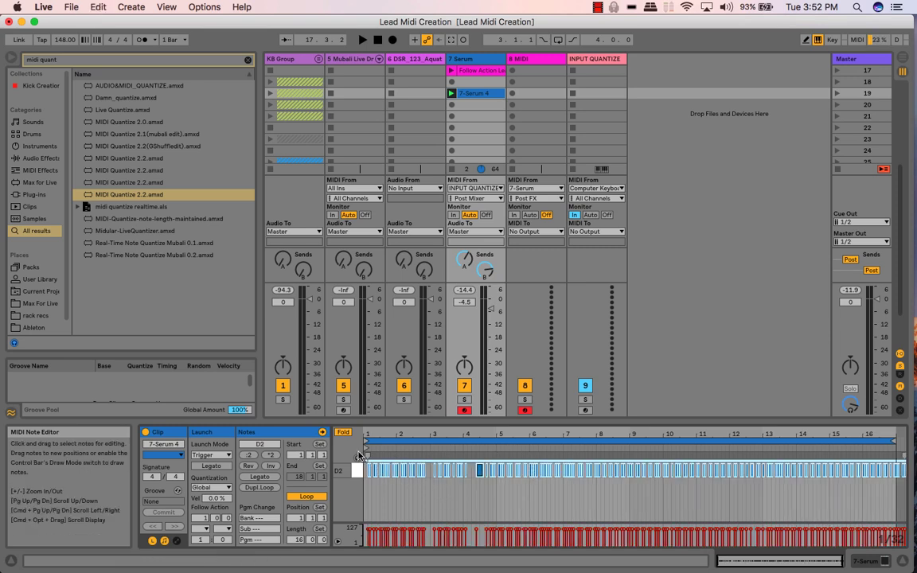
Step: Turn off Fold and raise the D2 notes from about 1.4.3 to 2.1.2 by an octave to D3
left_click(343, 432)
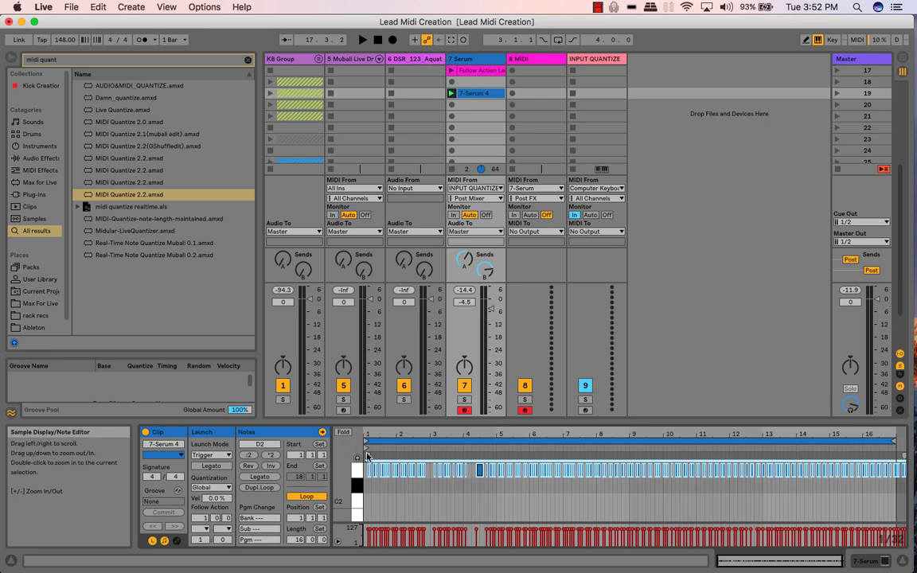
left_click(392, 490)
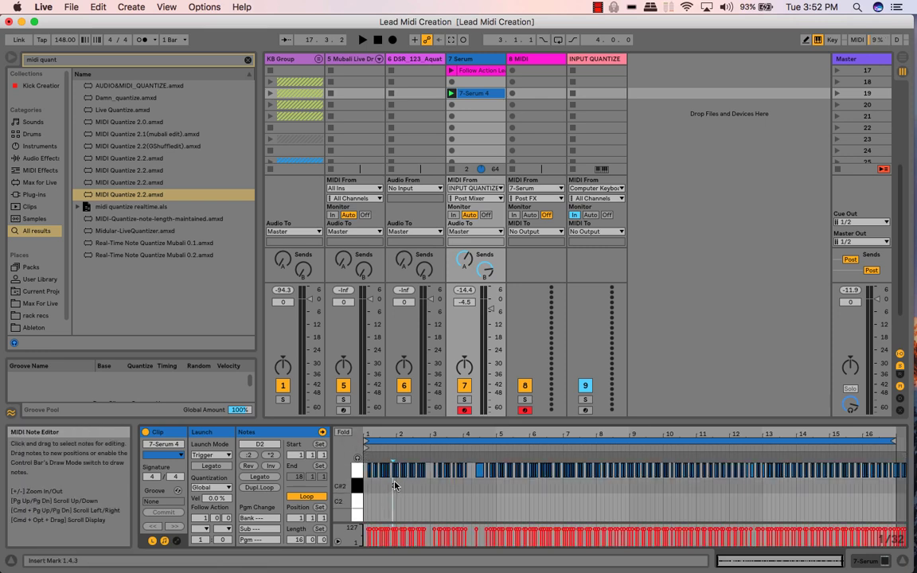
left_click(397, 472)
left_click_drag(399, 474, 396, 472)
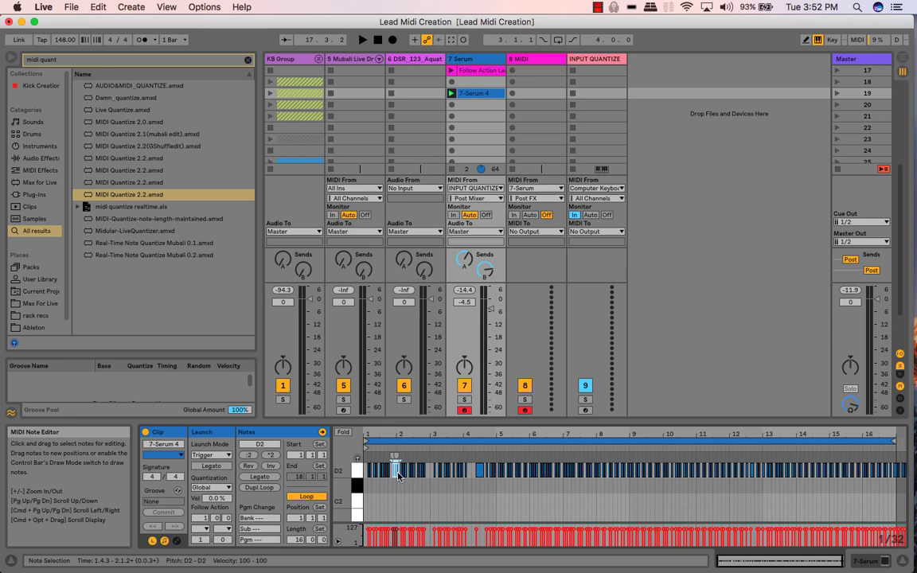
key("shift+Up")
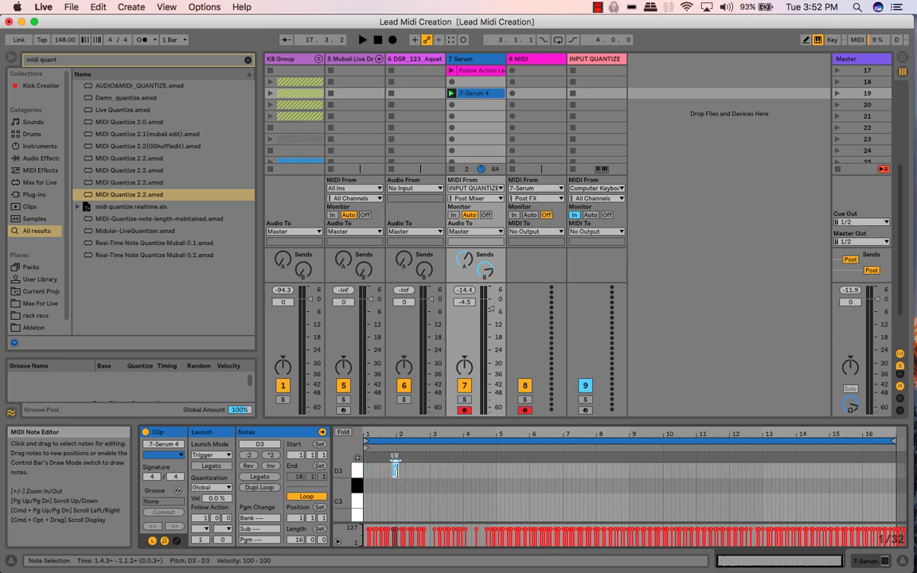
Step: Raise the D2 notes from about 2.3.3 to 2.4.2 and from 3.2.4 to 3.3.3 to D3
scroll(397, 473, "down", 3)
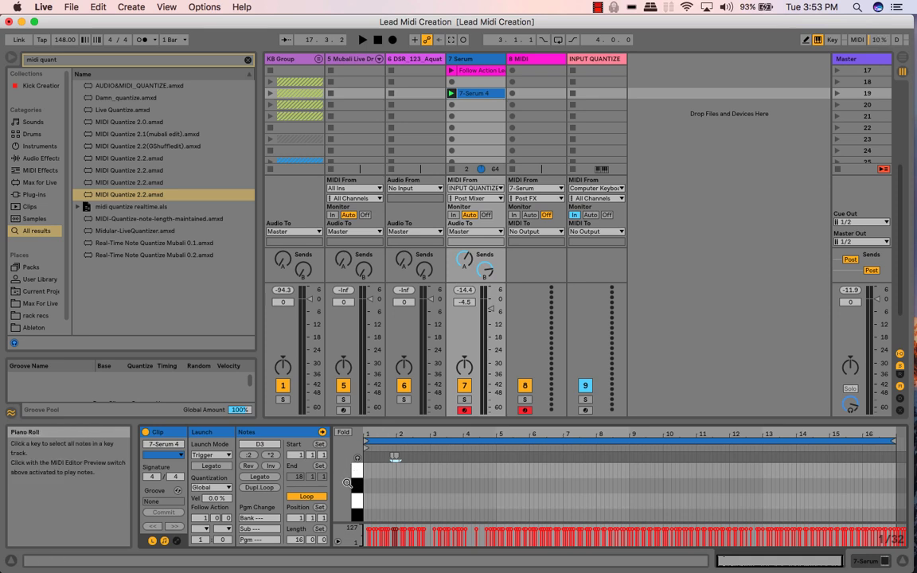
left_click_drag(342, 483, 310, 483)
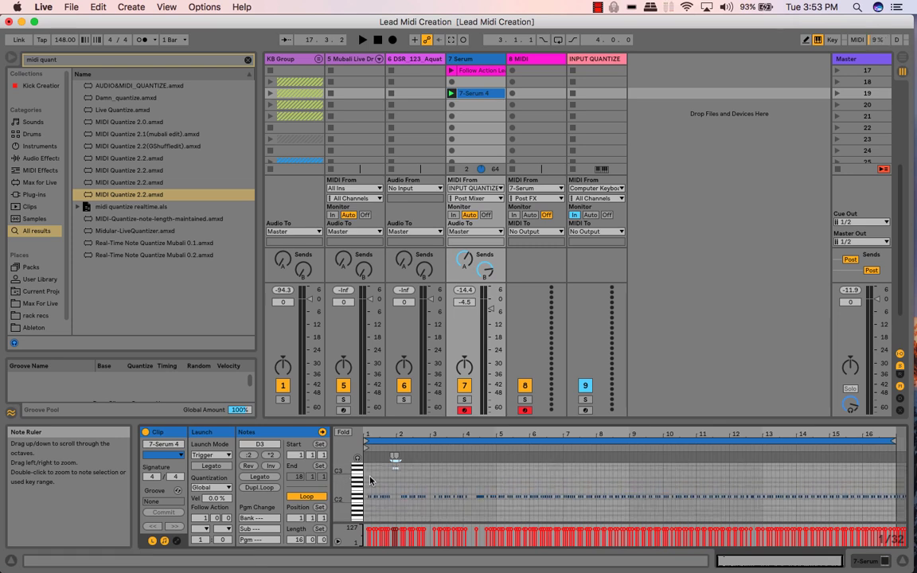
left_click(424, 483)
left_click_drag(415, 485, 422, 501)
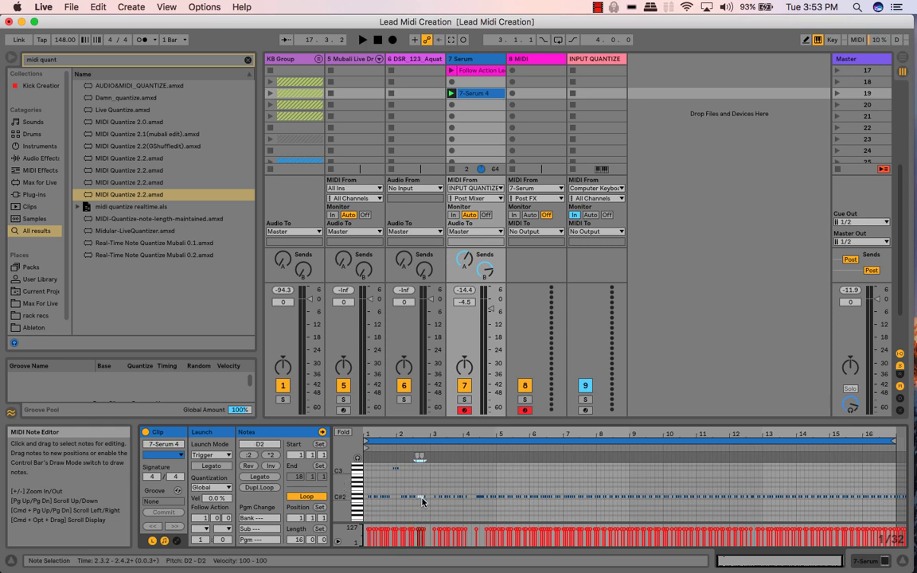
key("shift+Up")
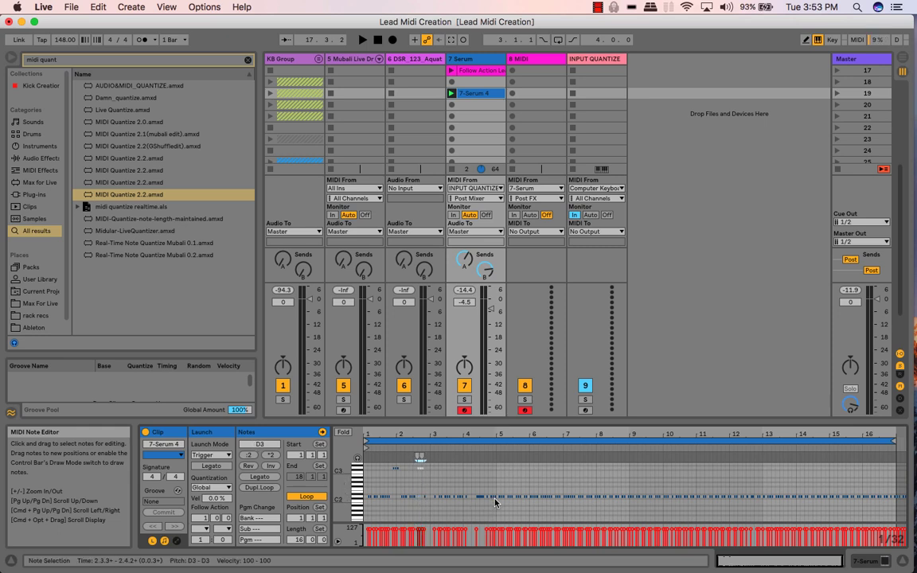
left_click(447, 496)
key("shift+Up")
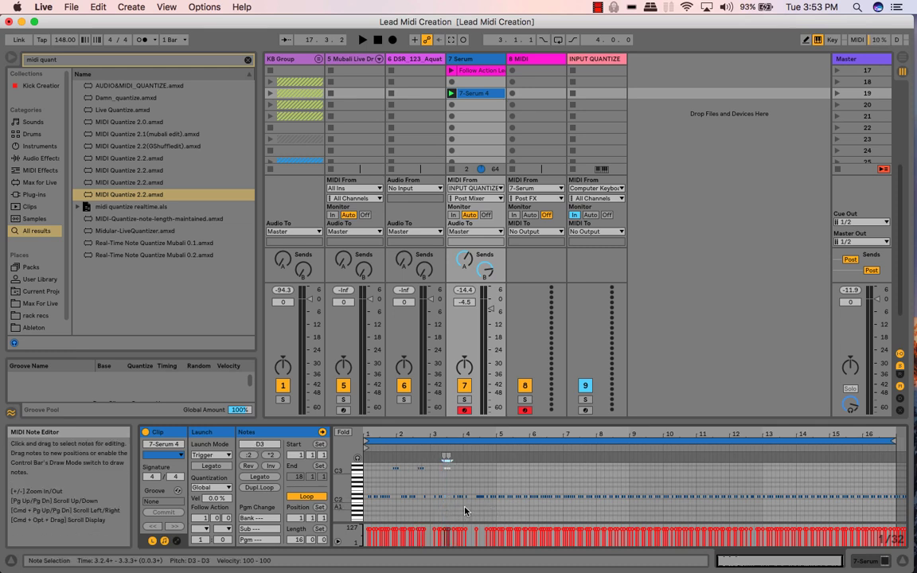
Step: Raise the D2 notes from about 4.4.3 to 5.1.4 and from 5.3.3 to 5.4.1 to D3
left_click(465, 508)
left_click(468, 497)
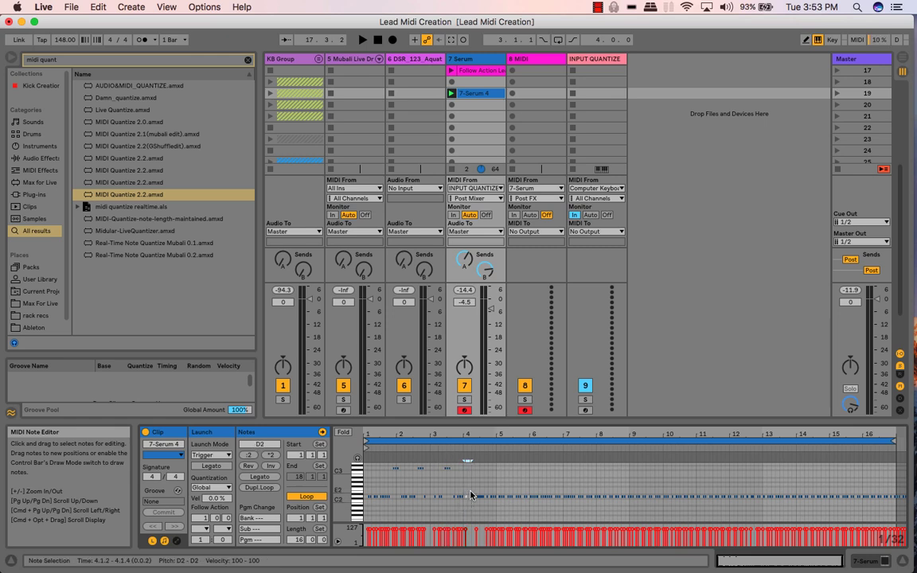
left_click(456, 496)
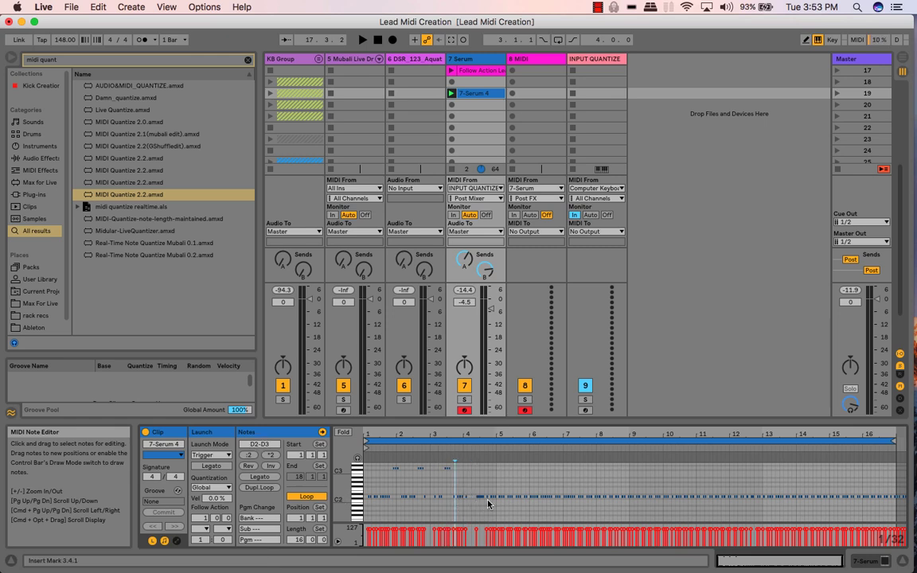
left_click_drag(493, 505, 500, 498)
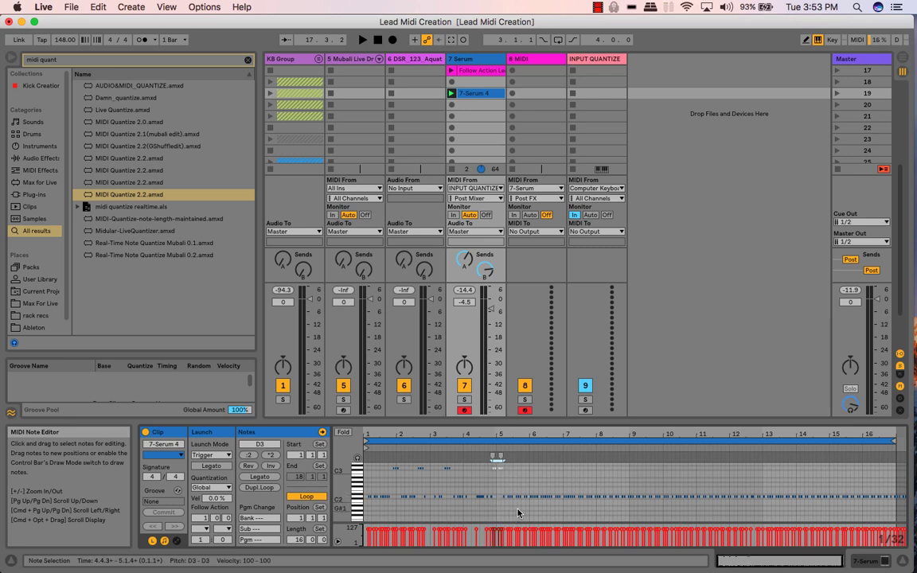
left_click(521, 498)
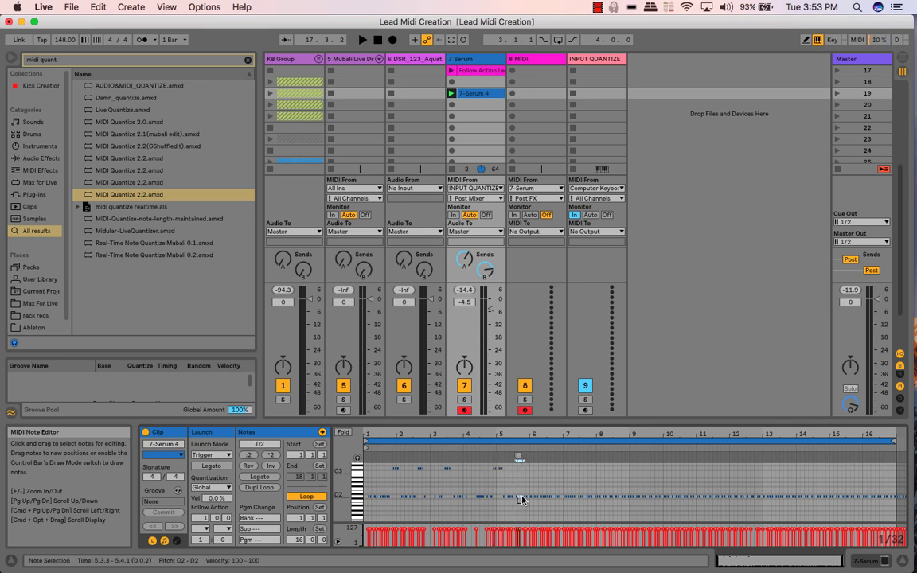
key("shift+Up")
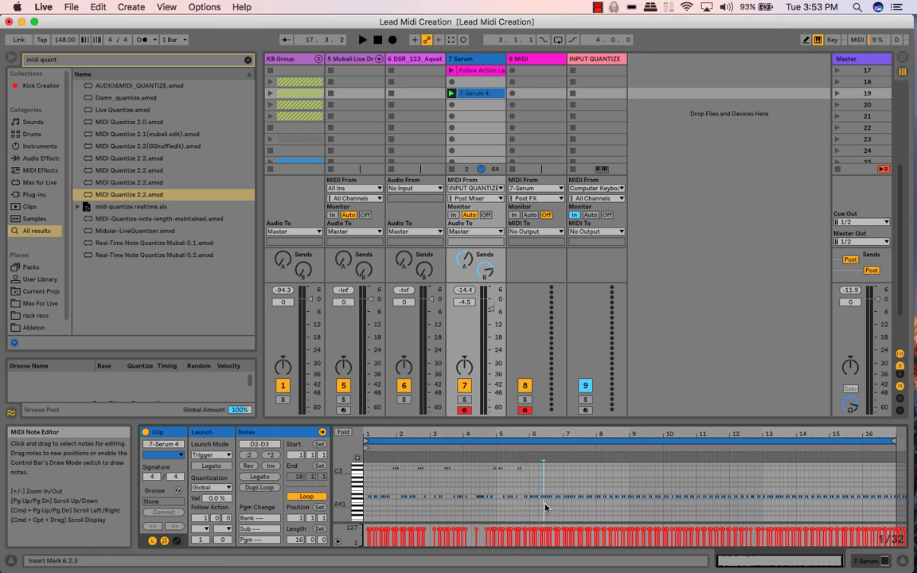
Step: Raise the D2 notes from about 6.2.4 to 6.3.2 and from 6.1.3 to 6.2.1 to D3
left_click(546, 503)
left_click(548, 499)
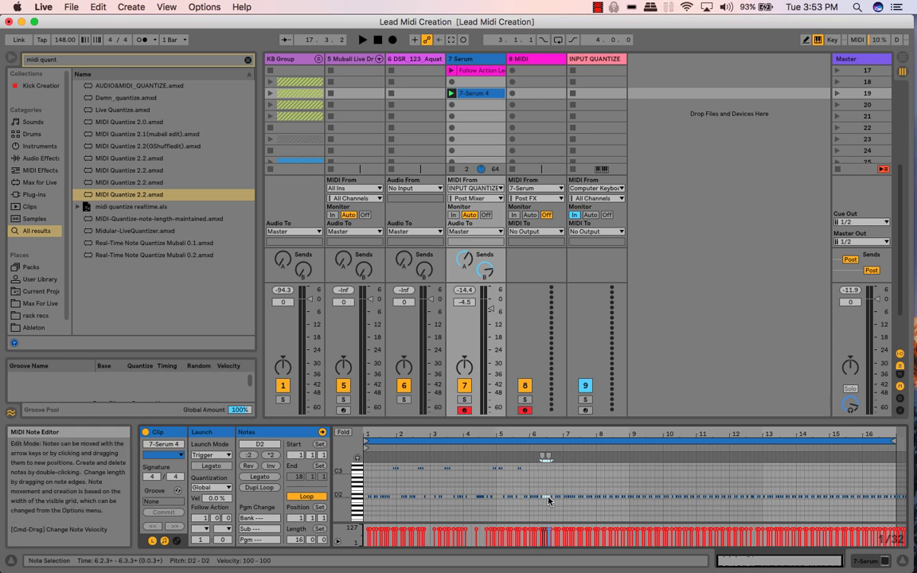
left_click(547, 502)
left_click(543, 498)
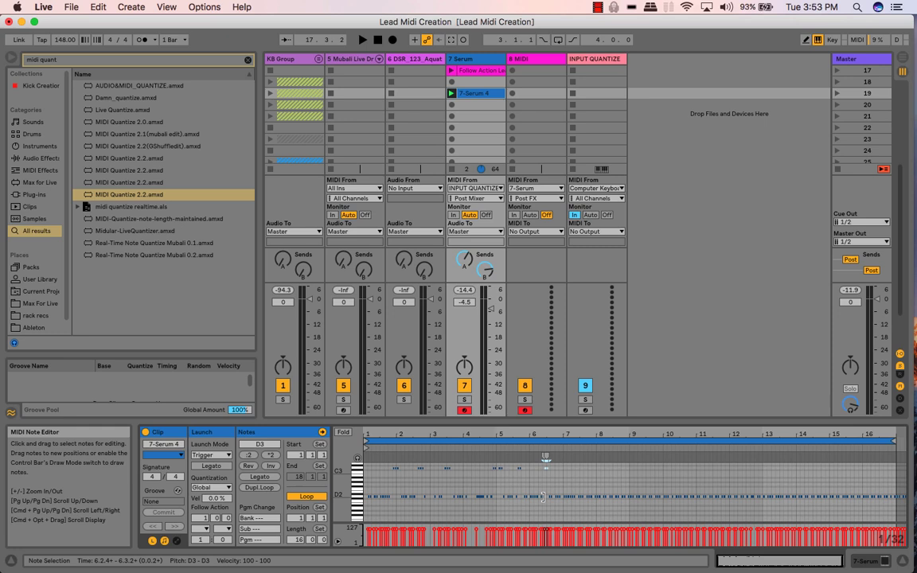
left_click(535, 508)
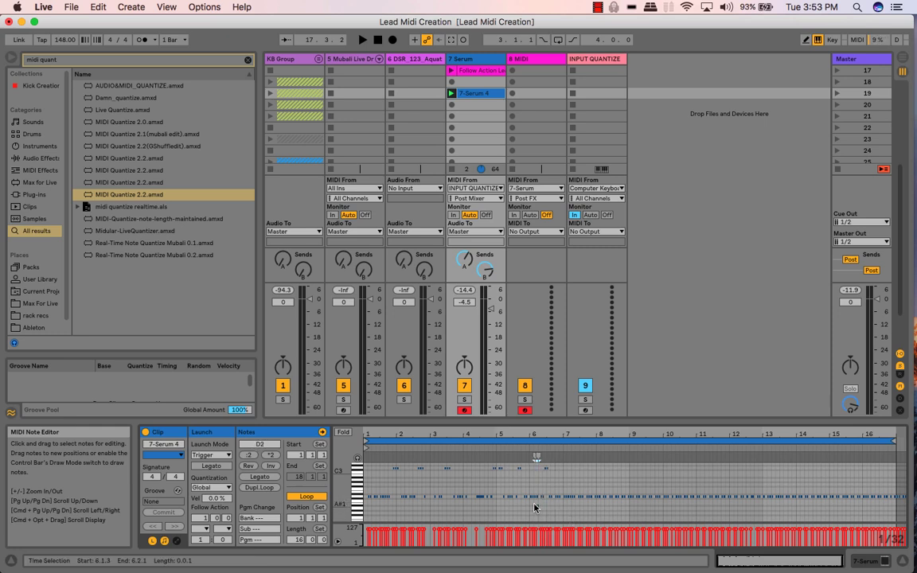
left_click(534, 500)
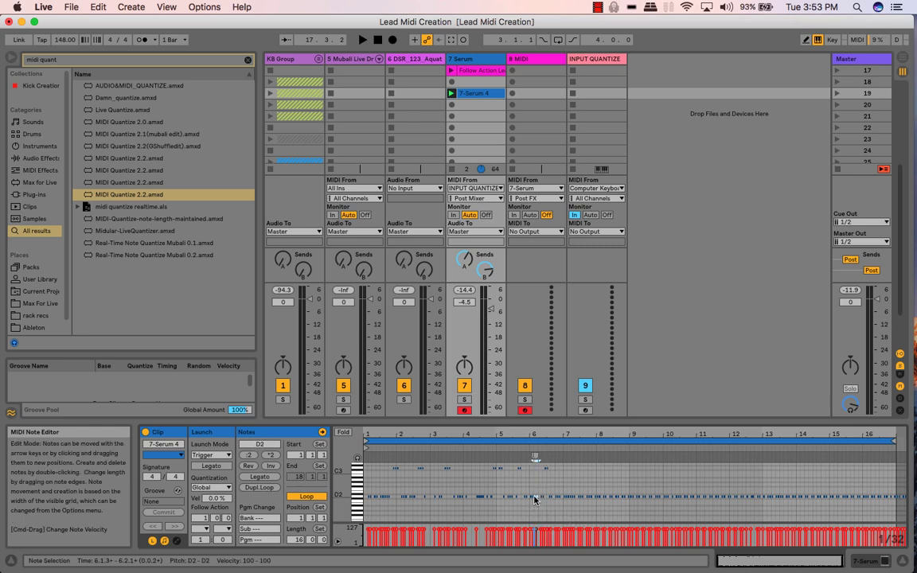
key("shift+Up")
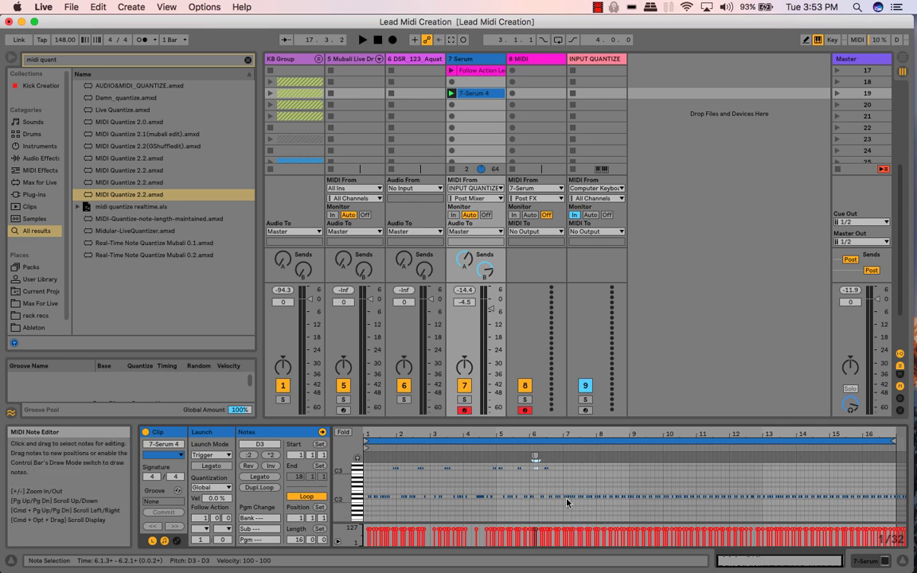
Step: Raise the D2 notes near the start of bar 7 and from about 7.4.1 to 7.4.3 to D3
left_click(568, 497)
left_click(589, 508)
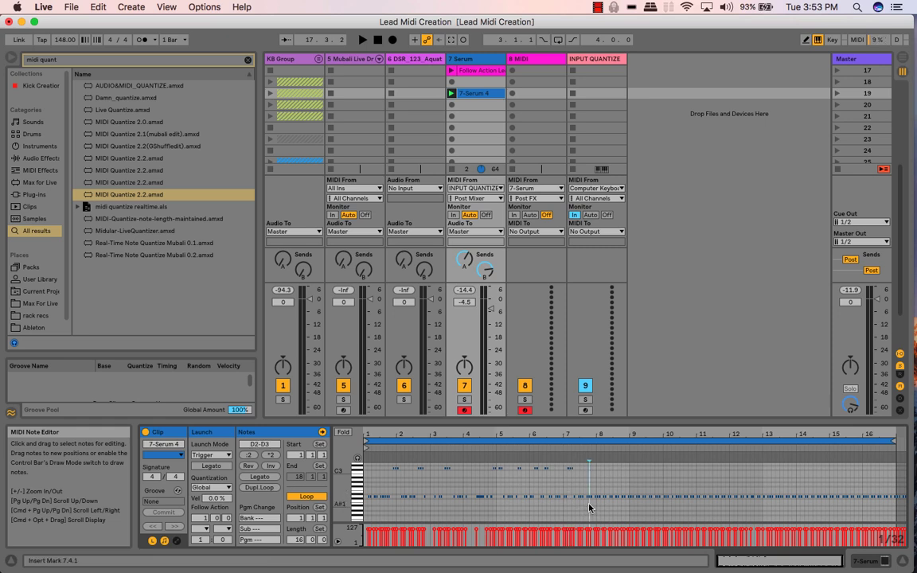
left_click(590, 498)
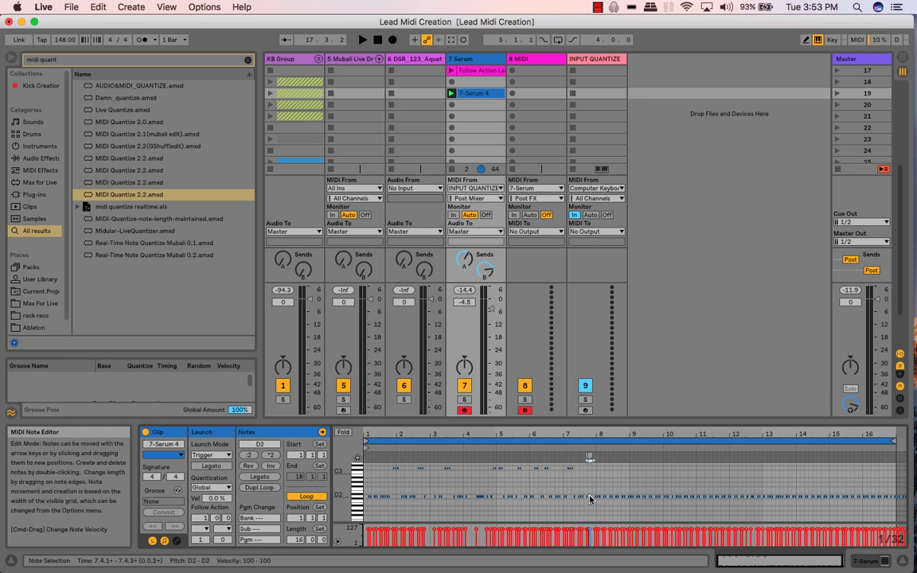
left_click_drag(590, 498, 590, 469)
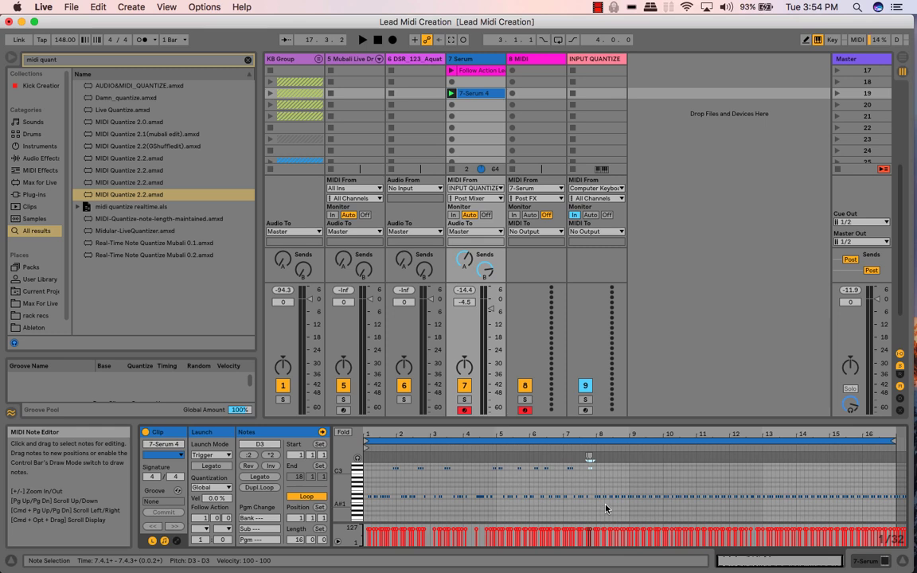
Step: Raise the D2 notes from about 8.2.1 to 8.3.1 and from 8.4.4 to 9.1.2 to D3
left_click(608, 499)
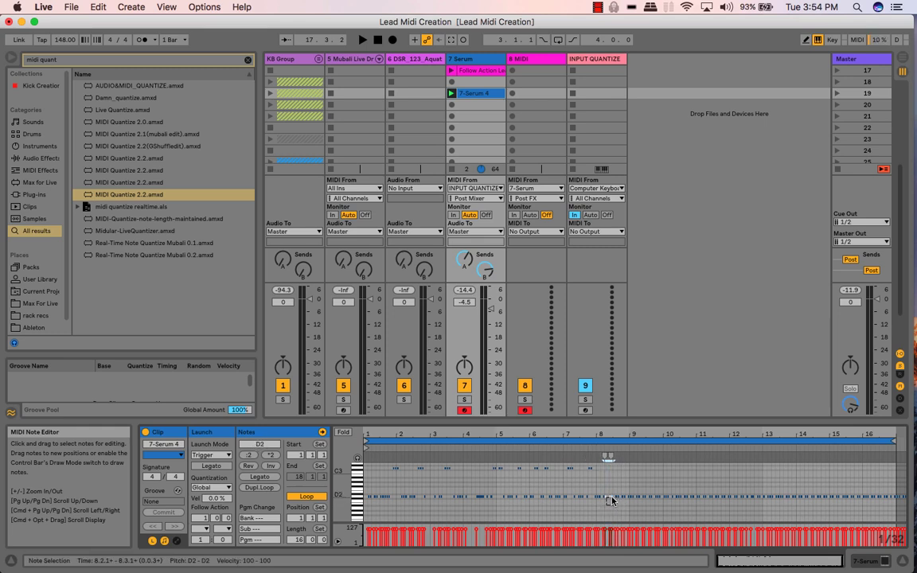
key("shift+Up")
left_click(633, 503)
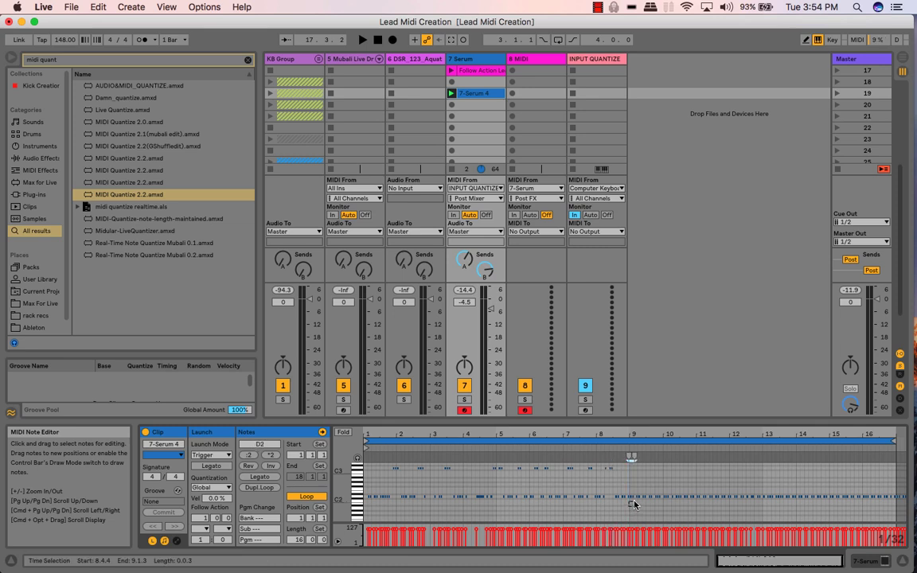
left_click(634, 498)
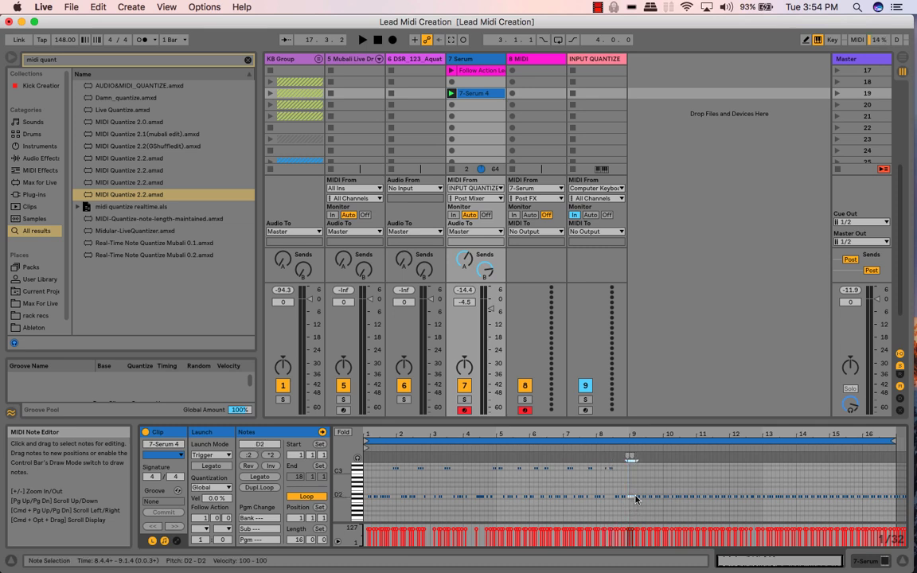
key("shift+Up")
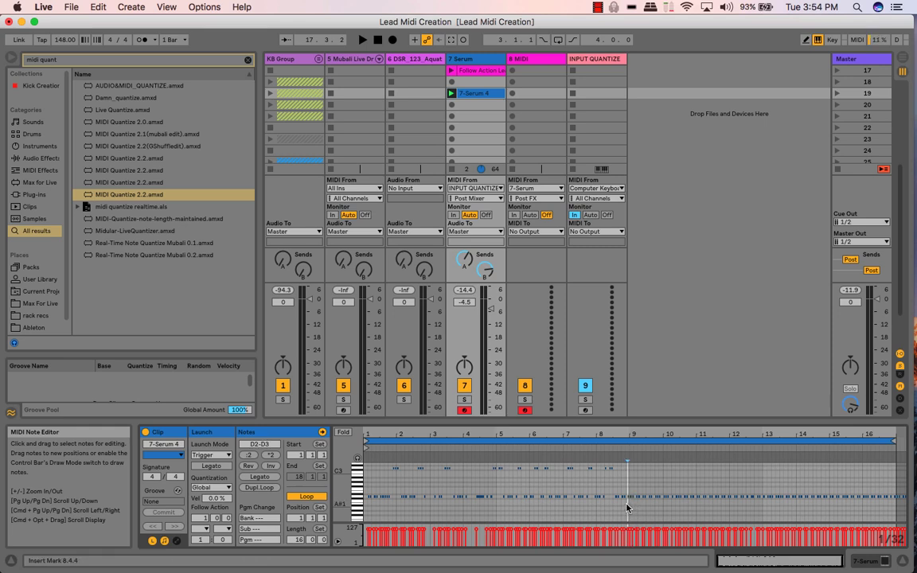
key("shift+Up")
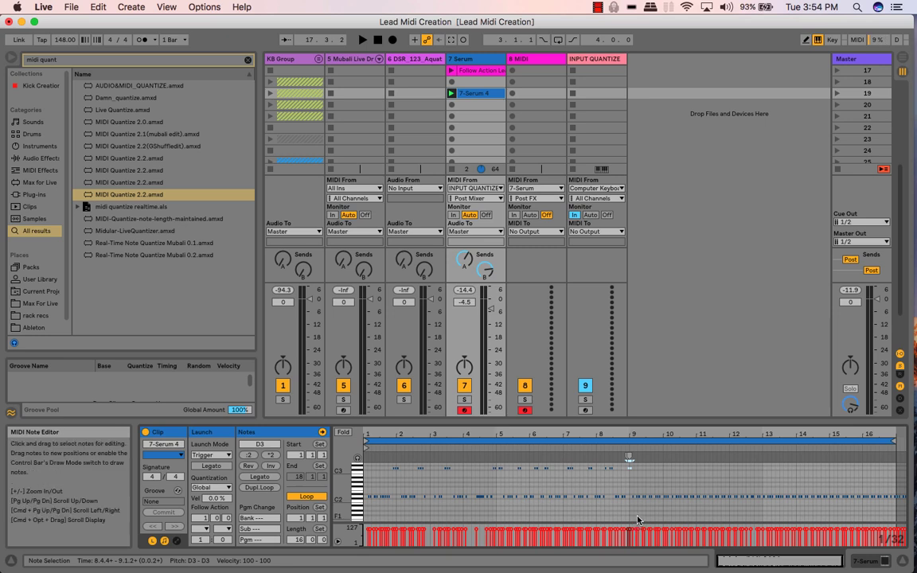
Step: Raise the D2 notes from about 9.3.2 to 9.3.4 and from 10.2.4 to 10.3.2 to D3
left_click(637, 516)
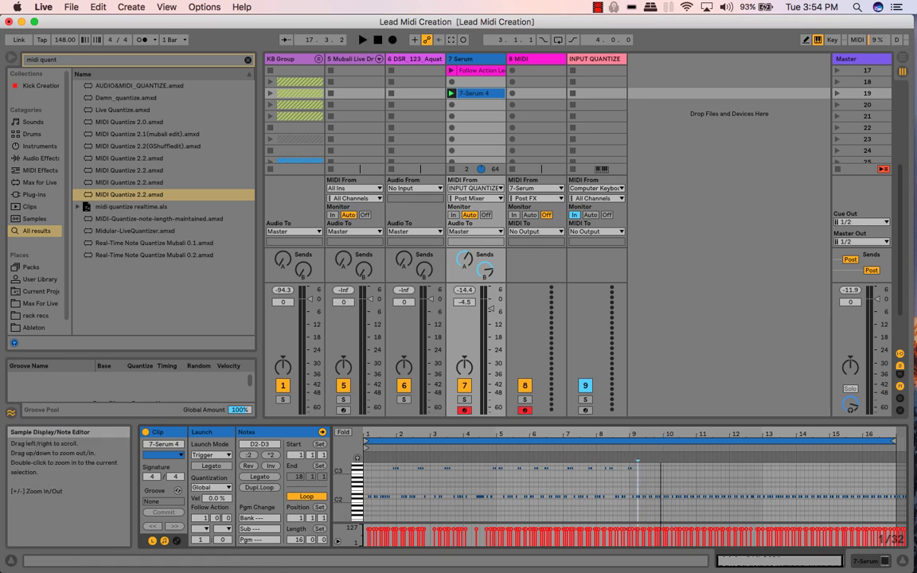
left_click_drag(662, 433, 613, 498)
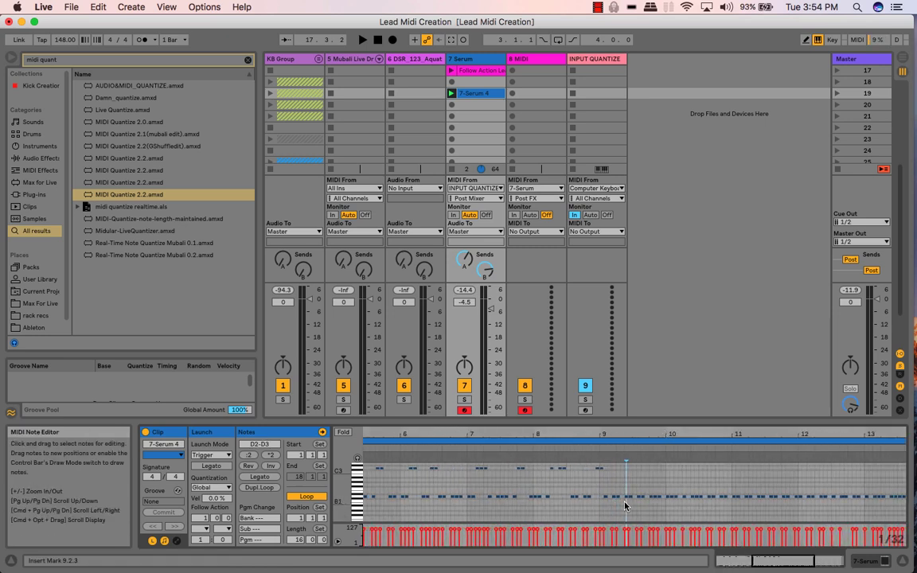
left_click(628, 501)
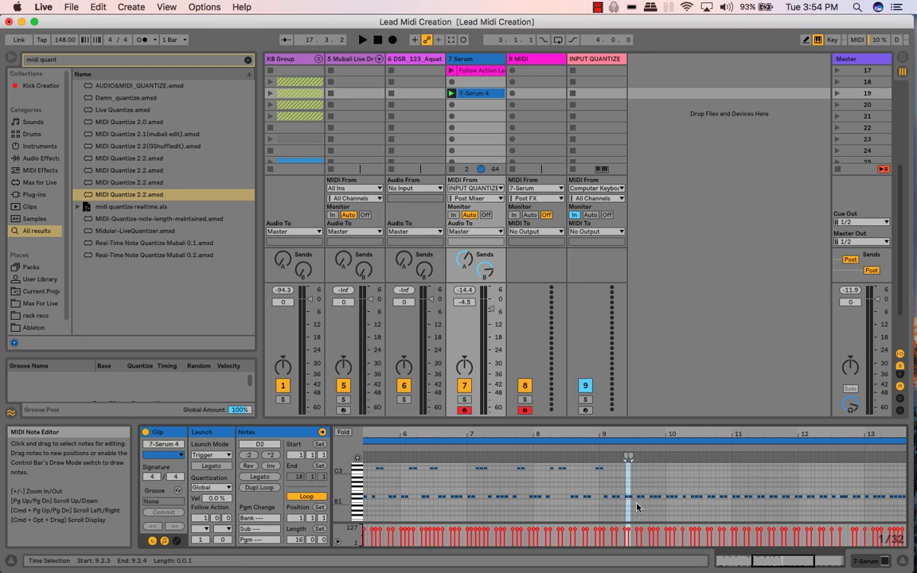
left_click(641, 495)
key("Up")
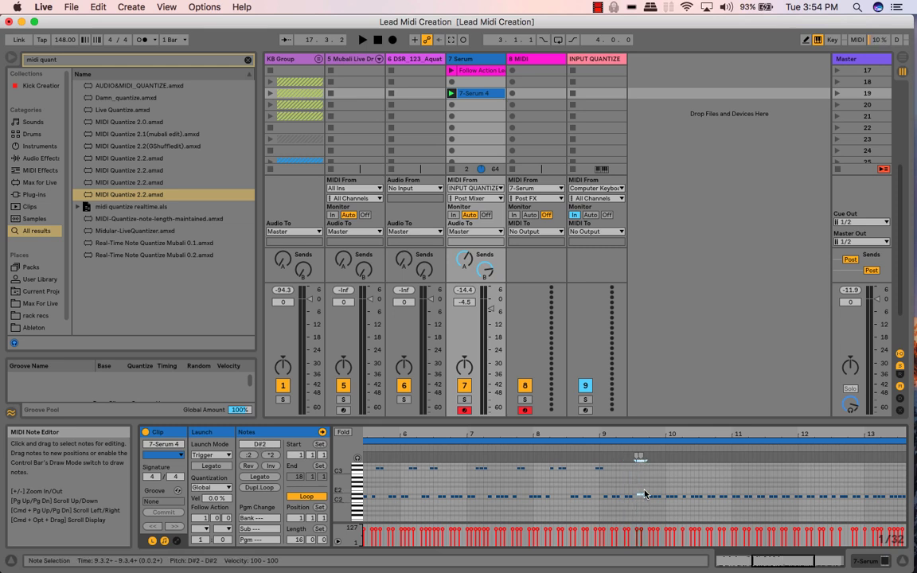
key("Down")
left_click(696, 494)
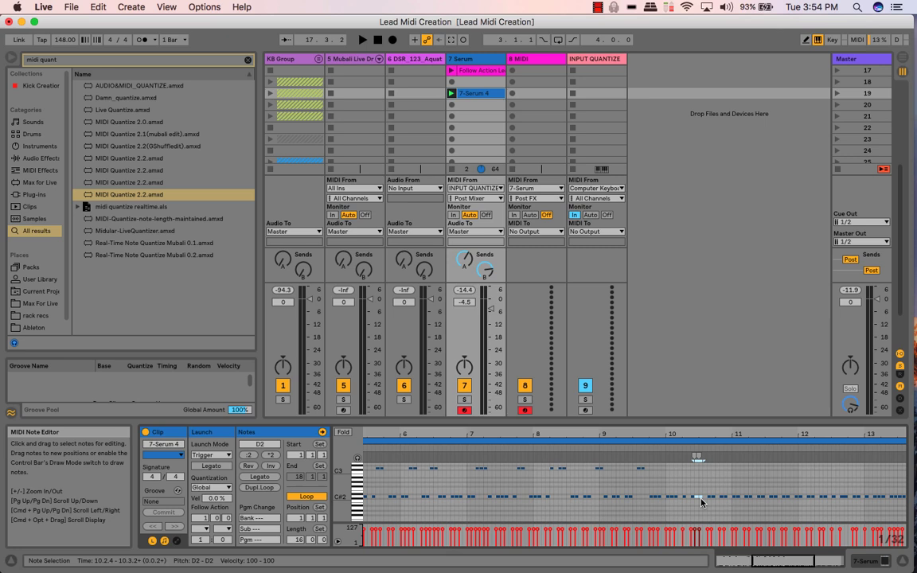
key("shift+Up")
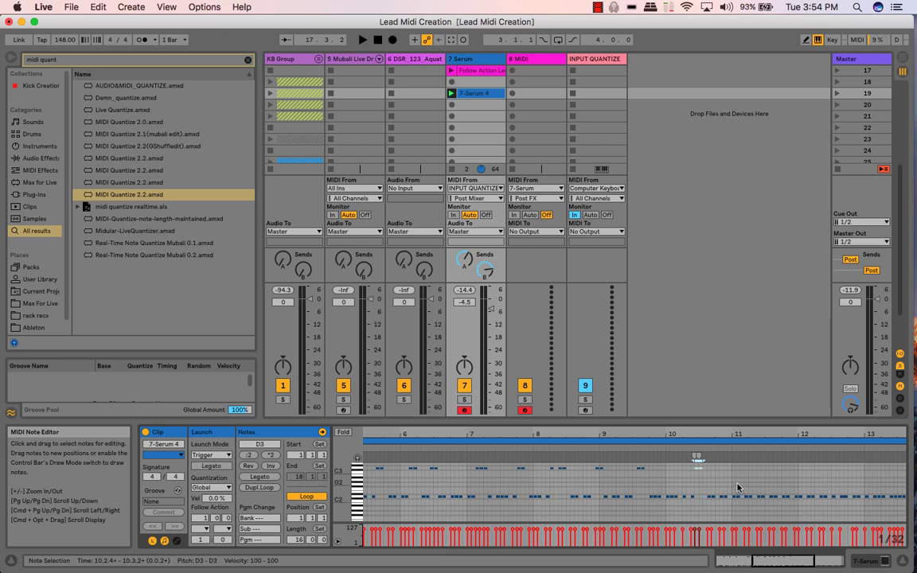
Step: Raise the D2 notes at about 11.2.4 to 11.3.1 and 10.4.2 to 10.4.3 to D3
scroll(708, 498, "right", 3)
left_click(710, 498)
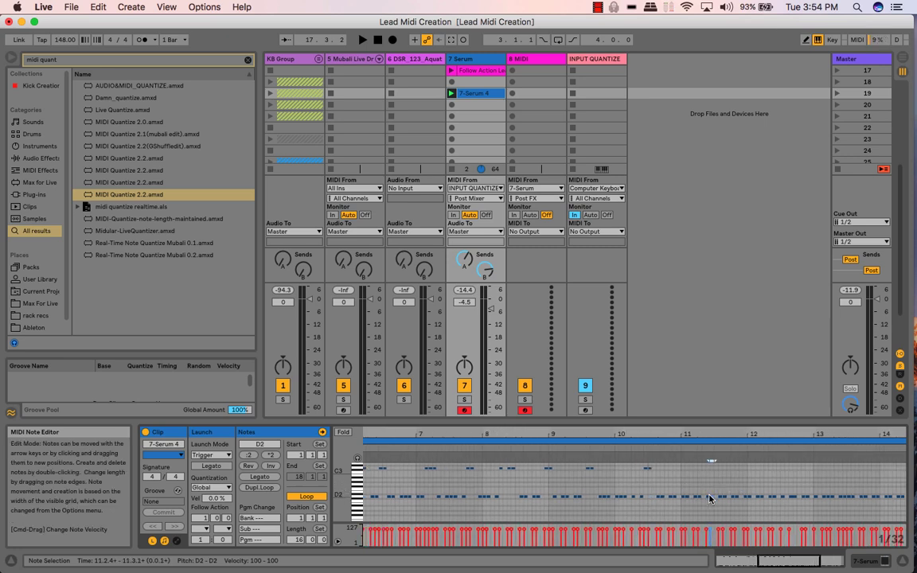
key("shift+Up")
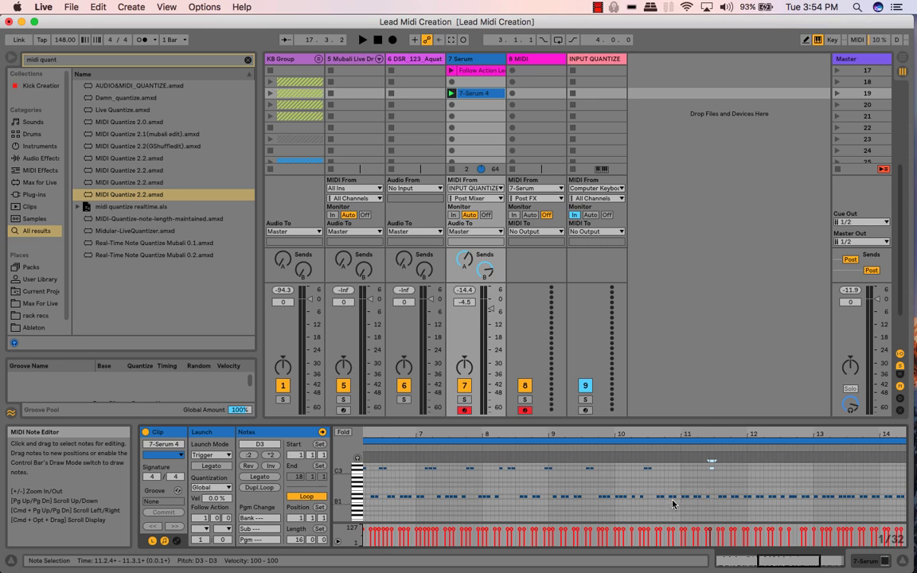
left_click(674, 499)
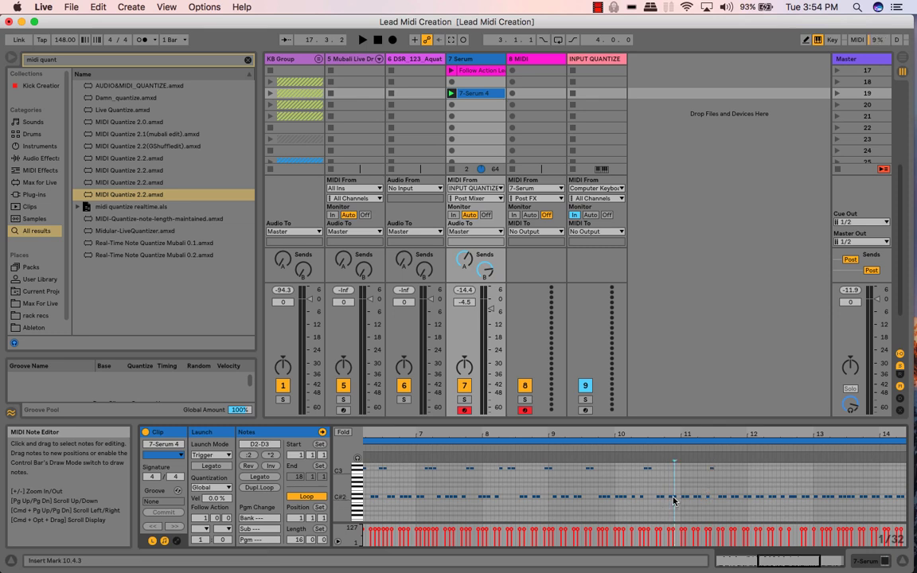
left_click(670, 500)
key("shift+Right")
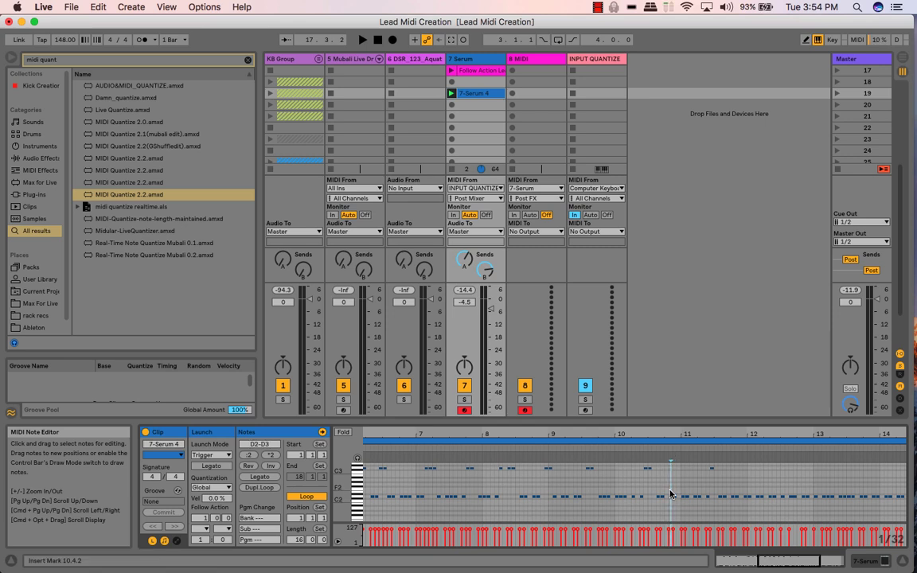
double_click(671, 495)
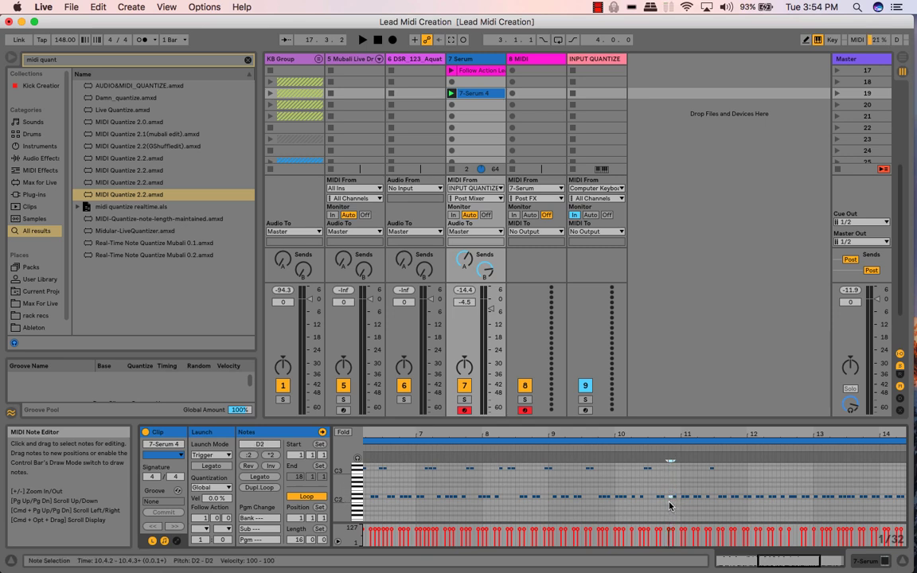
key("shift+Up")
Step: Raise the D2 notes from about 11.4.1 to 11.4.3 and from 12.1.4 to 12.2.1 to D3
scroll(761, 512, "right", 2)
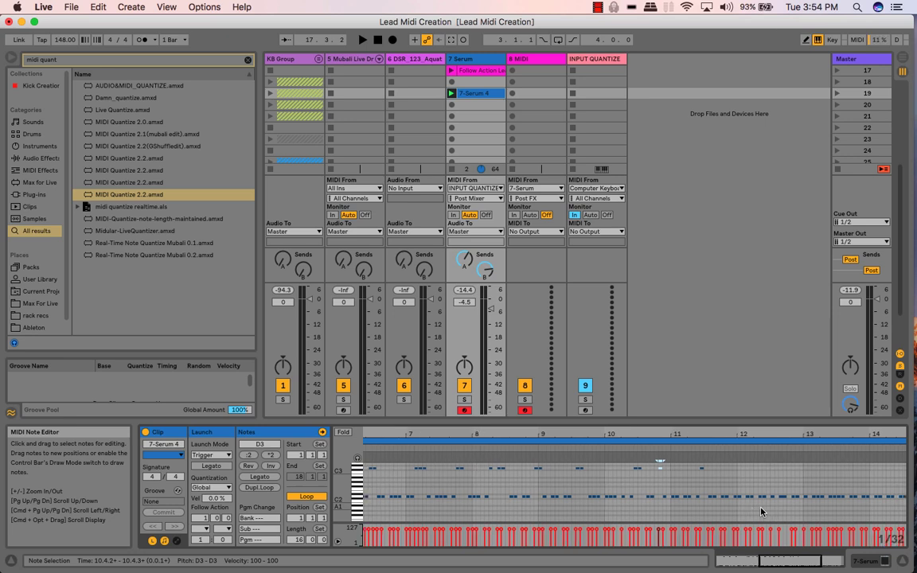
left_click(722, 497)
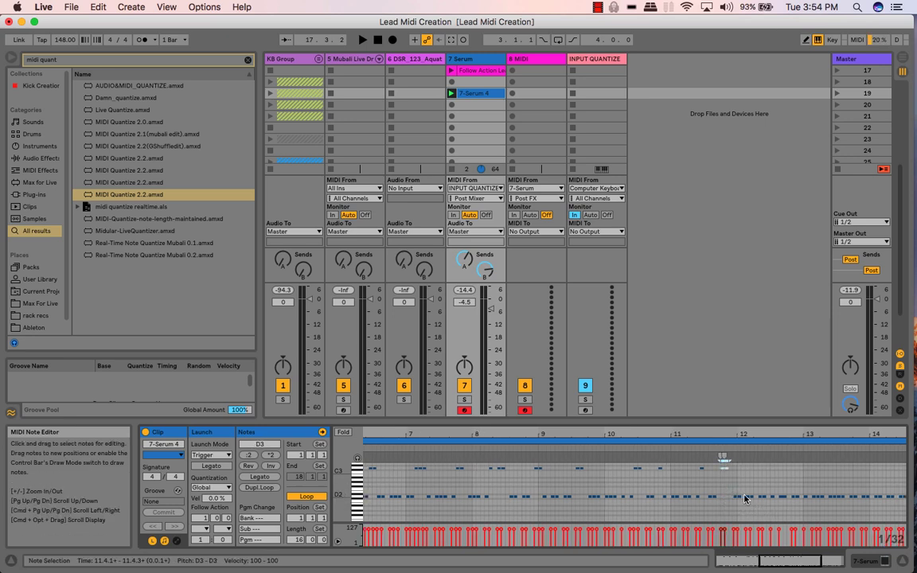
left_click(752, 498)
key("shift+Up")
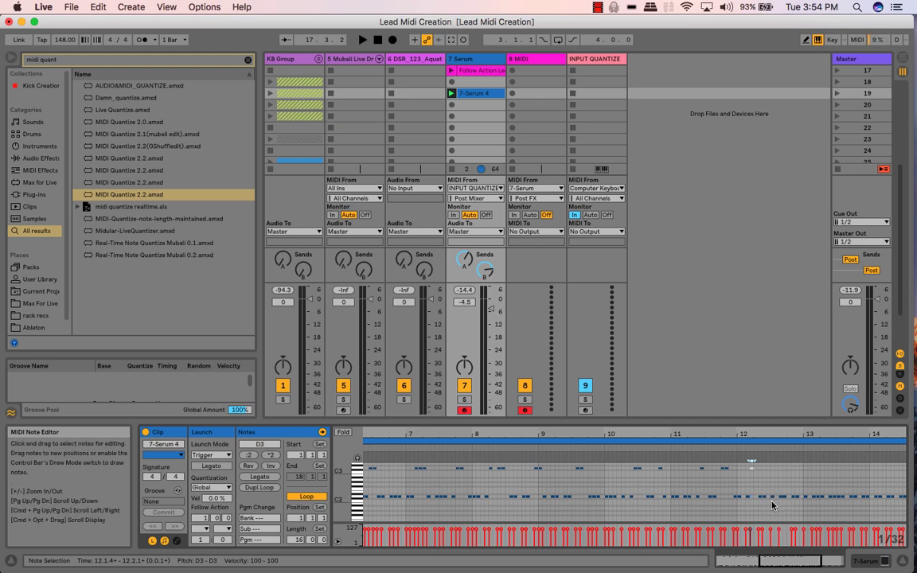
Step: Raise the D2 notes from about 12.2.3 to 12.2.4 and from 13.2.4 to 13.3.2 to D3
left_click(764, 501)
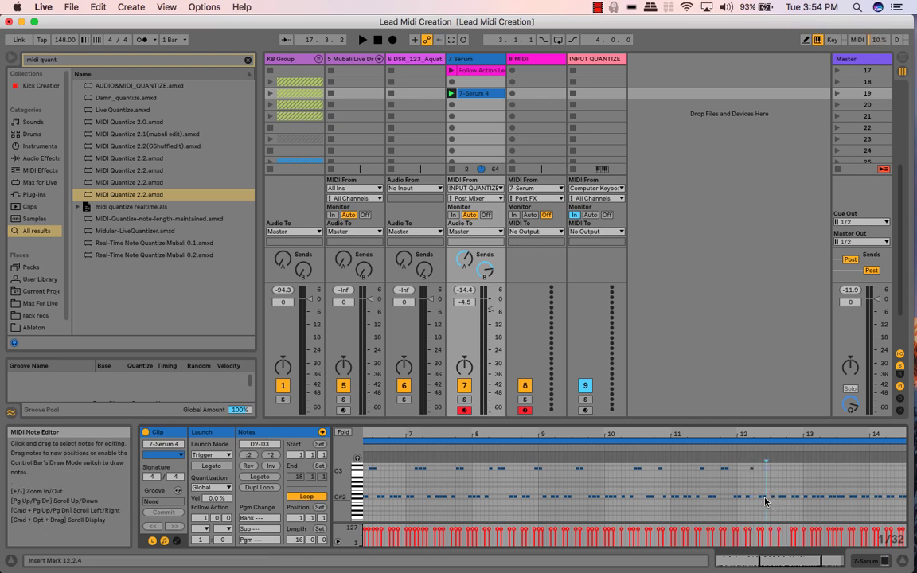
left_click(765, 499)
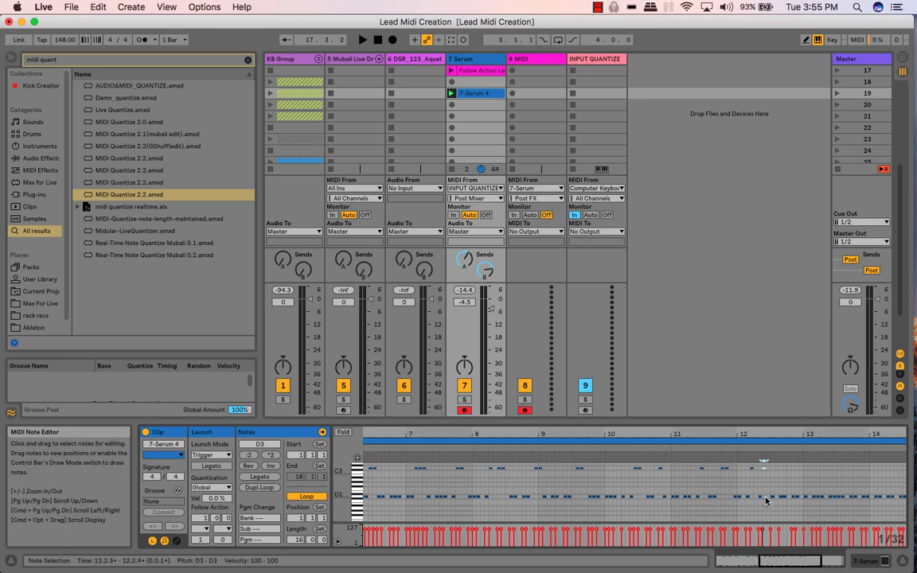
left_click(764, 461)
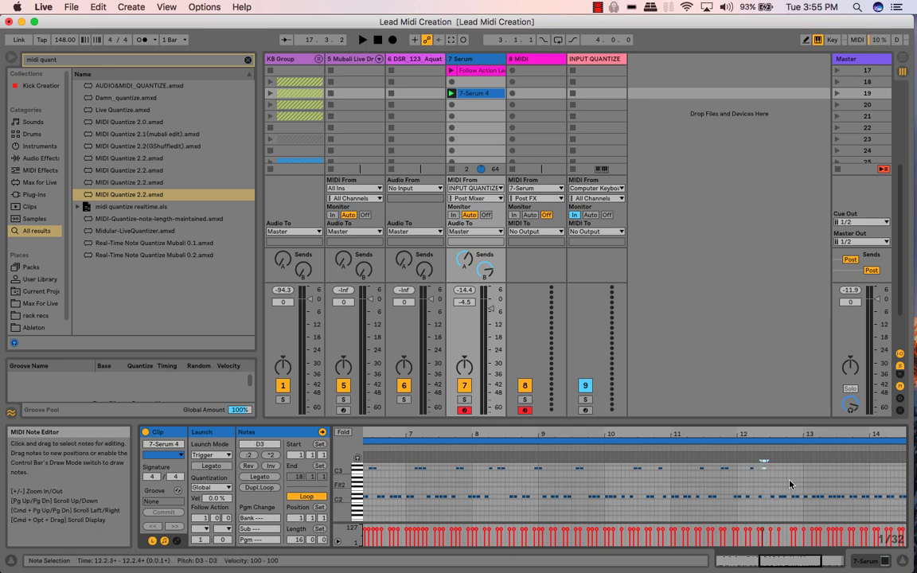
left_click(837, 498)
key("shift+Up")
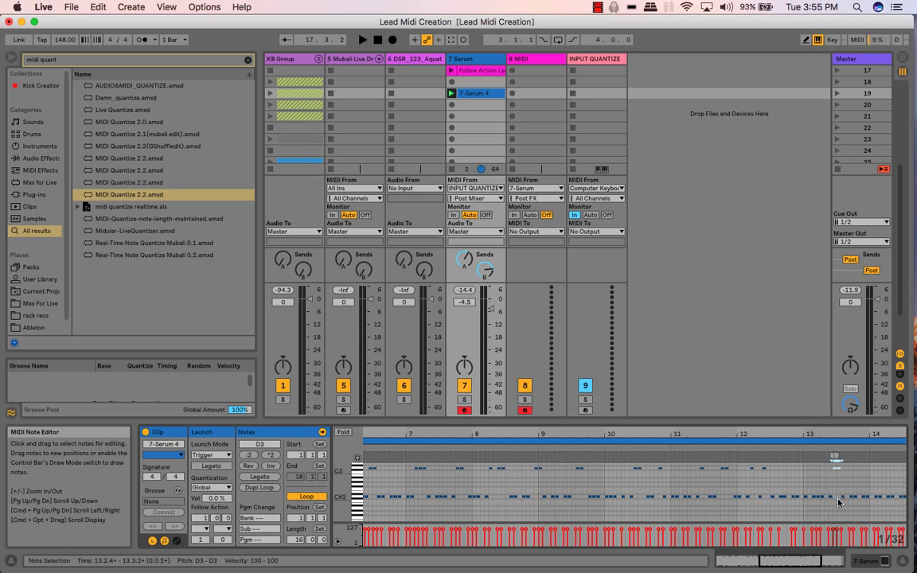
left_click(853, 483)
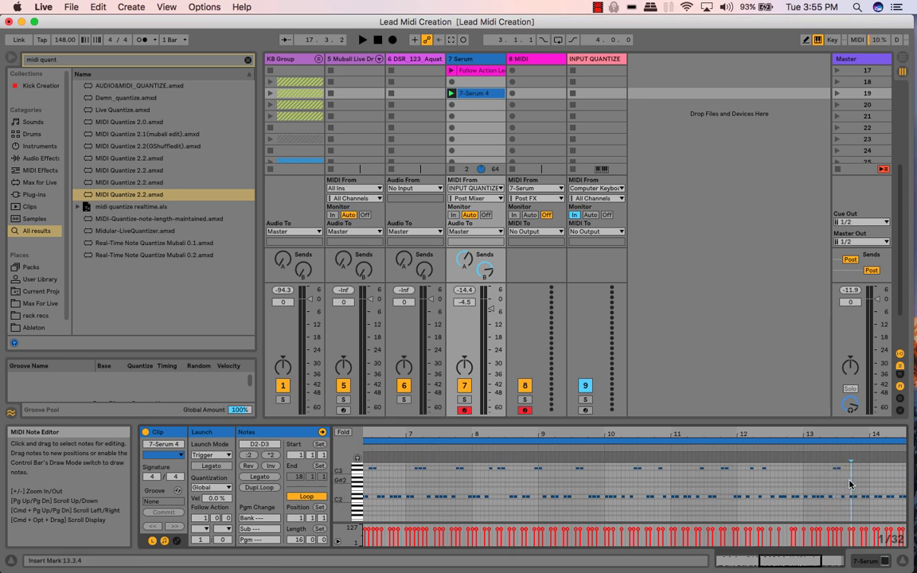
Step: Raise the D2 notes from about 13.4.2 to 13.4.4 and from 14.2.4 to 14.3.1 to D3
scroll(849, 484, "right", 3)
scroll(849, 484, "up", 1)
scroll(849, 484, "down", 1)
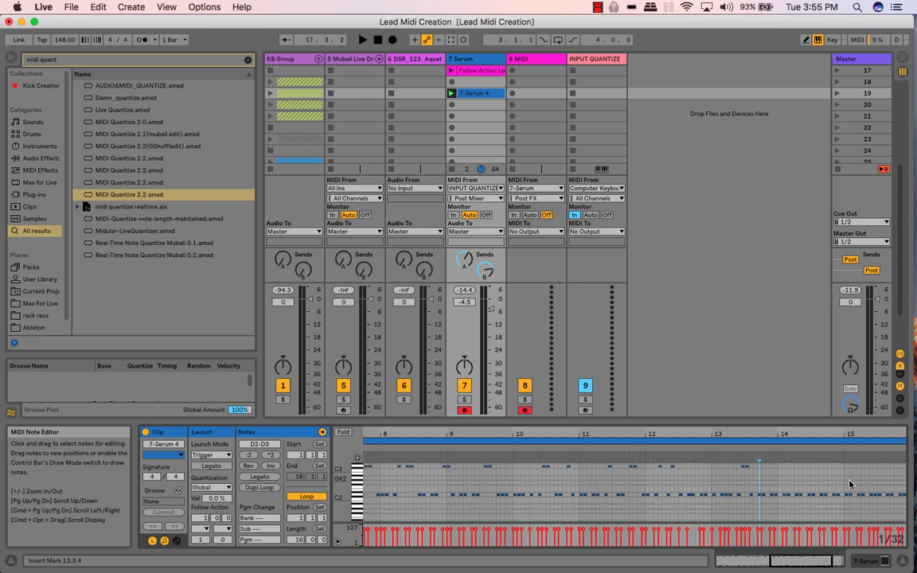
left_click(771, 495)
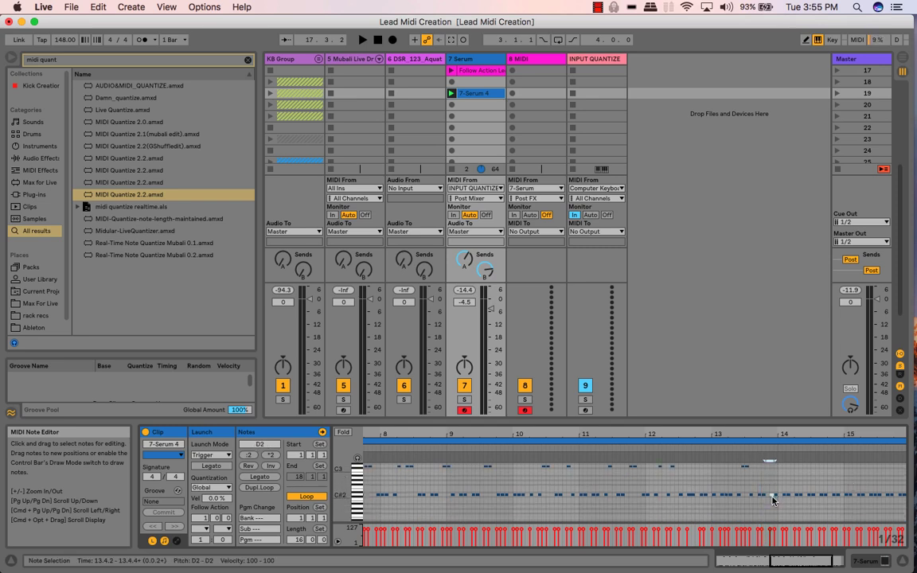
key("shift+Up")
left_click_drag(771, 500, 808, 501)
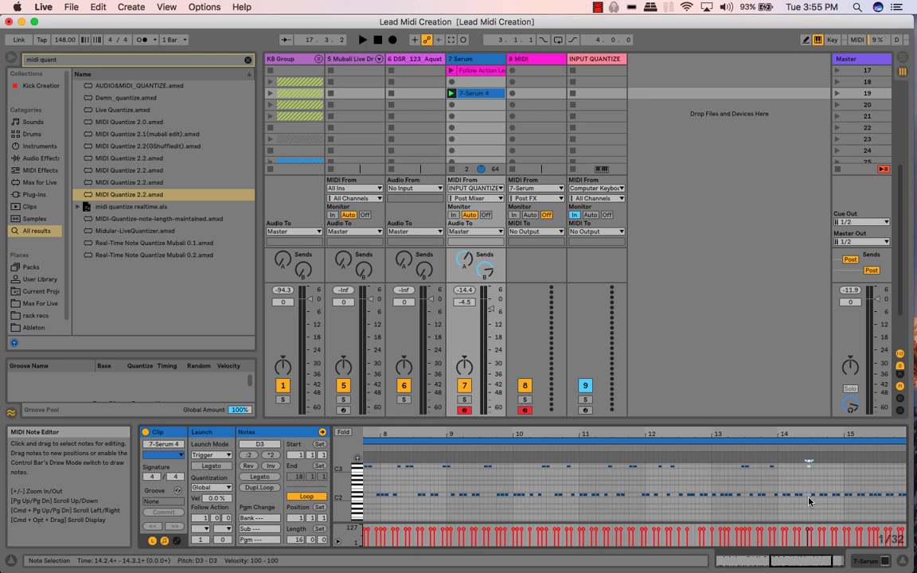
Step: Raise the D2 notes from about 15.1.1 to 15.1.2 and from 15.2.4 to 15.3.2 to D3
left_click(842, 487)
left_click_drag(844, 483, 846, 497)
key("shift+Up")
scroll(860, 492, "right", 5)
scroll(859, 491, "up", 1)
scroll(870, 481, "down", 1)
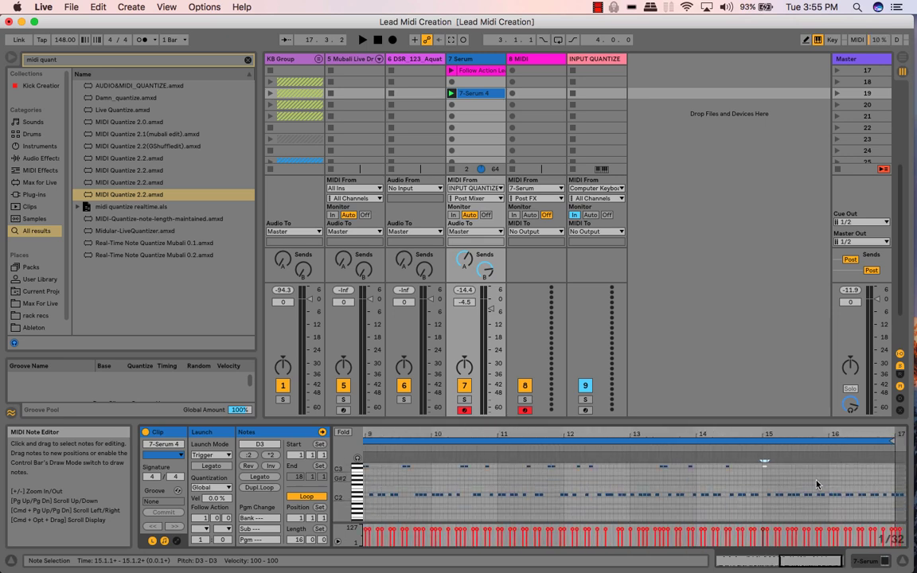
left_click_drag(799, 481, 794, 498)
key("shift+Up")
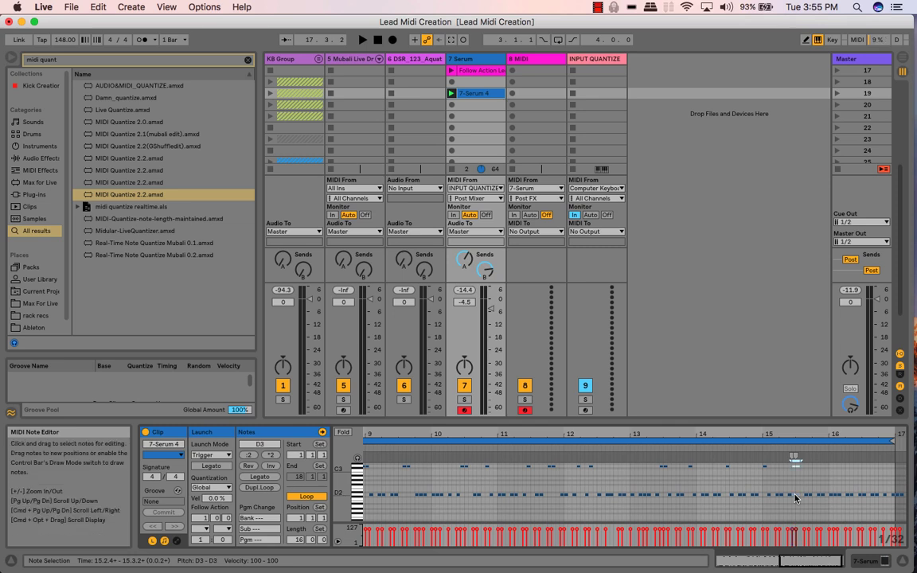
Step: Raise the D2 notes from about 16.1.1 to 16.1.3 and from 16.3.1 to 16.3.2 to D3
left_click_drag(831, 471, 836, 503)
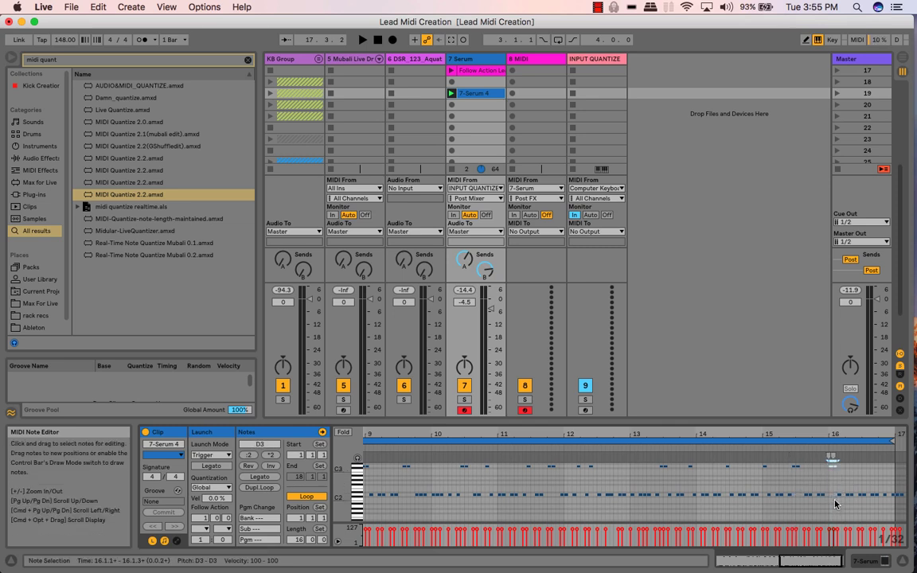
left_click_drag(870, 474, 862, 497)
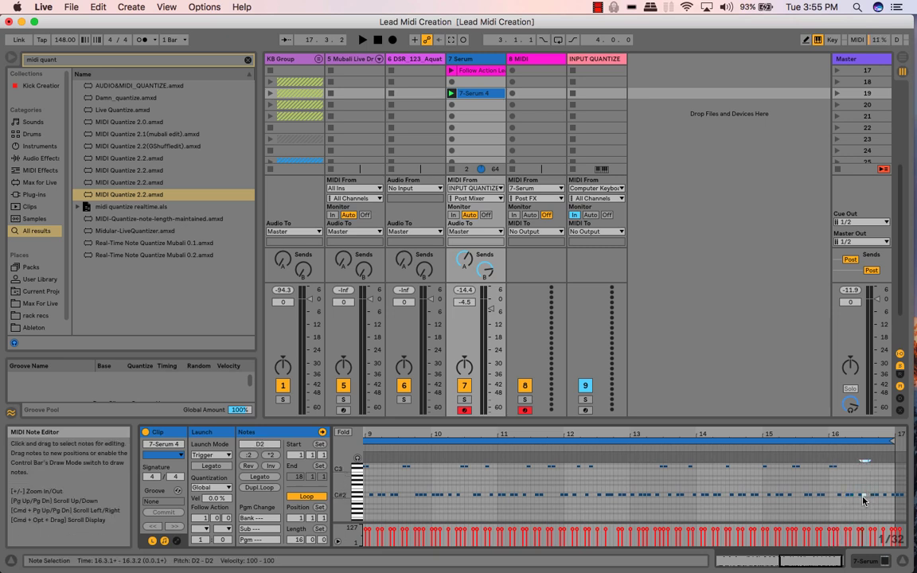
key("shift+Up")
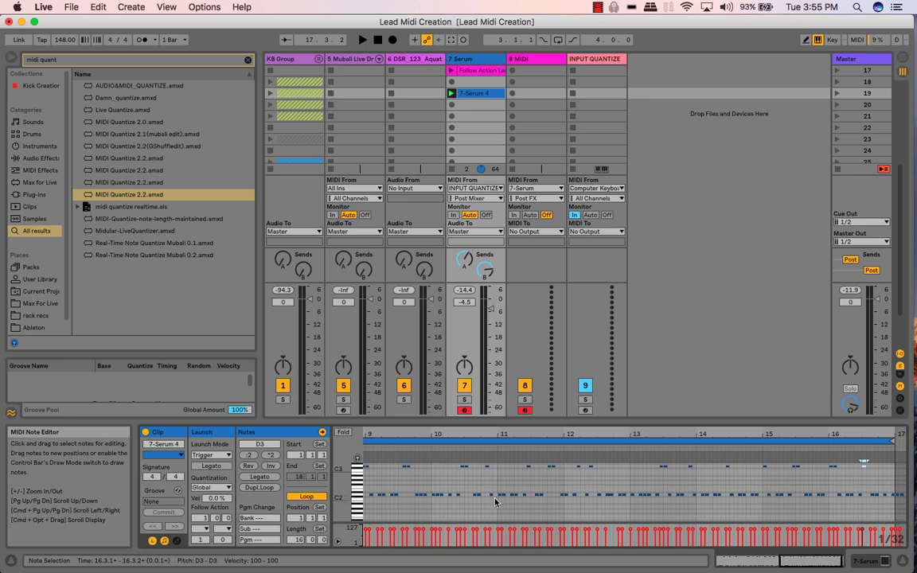
Step: Fold the note editor to the used pitches and select all D3 notes in the clip
left_click(342, 433)
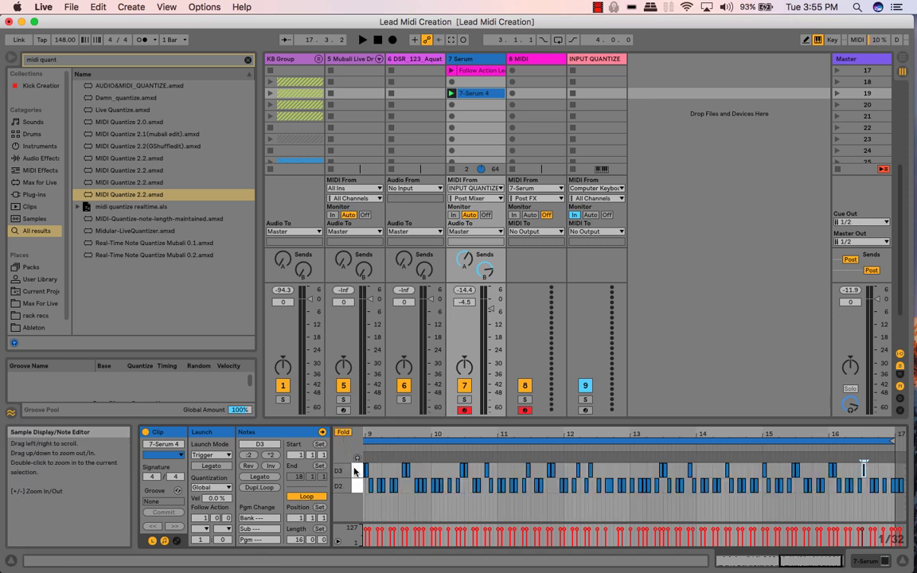
left_click(354, 471)
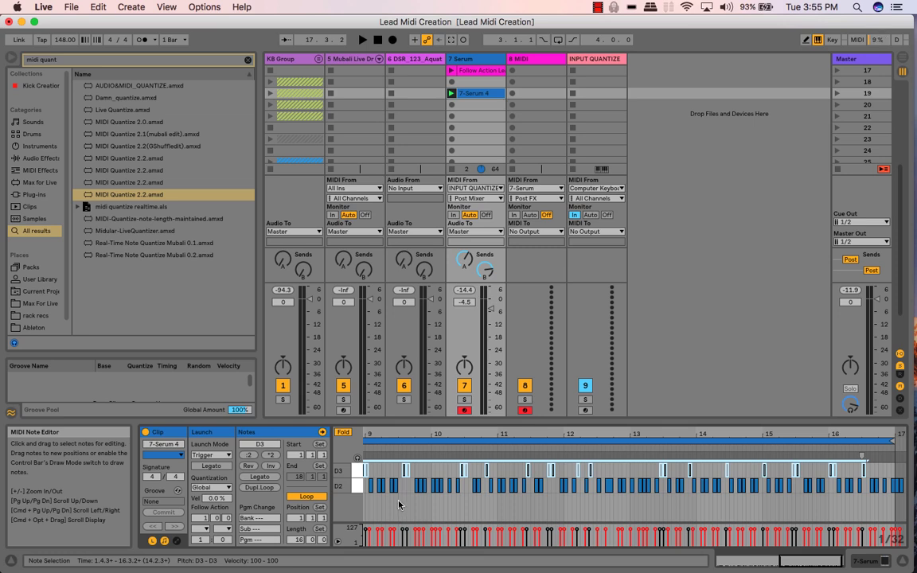
Step: Rename the 7-Serum 4 clip as "subtractive ex.1"
left_click(150, 444)
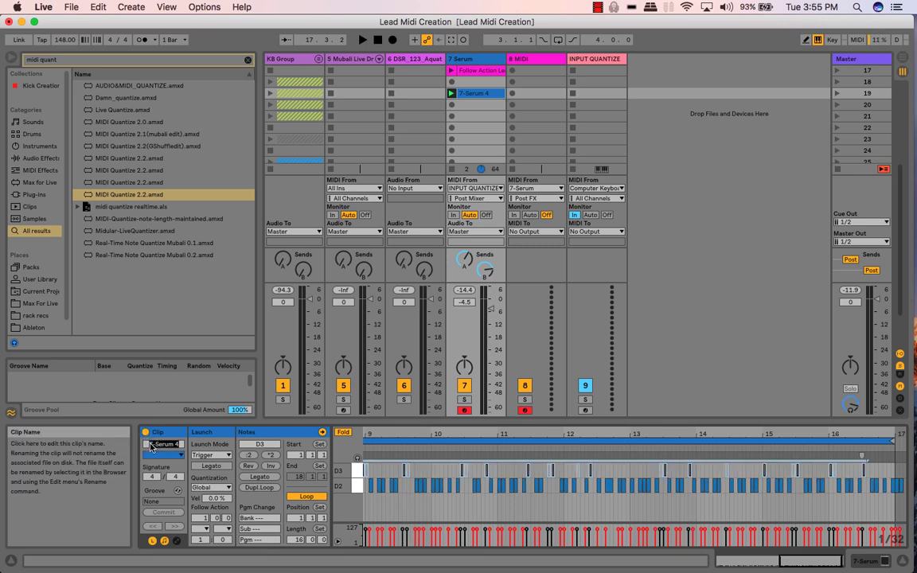
type("subtractive ex.1")
key("Return")
Step: Play the subtractive ex.1 clip together with the KB Group clip in scene 18 and the Kick track's scene 1 clip
left_click(453, 93)
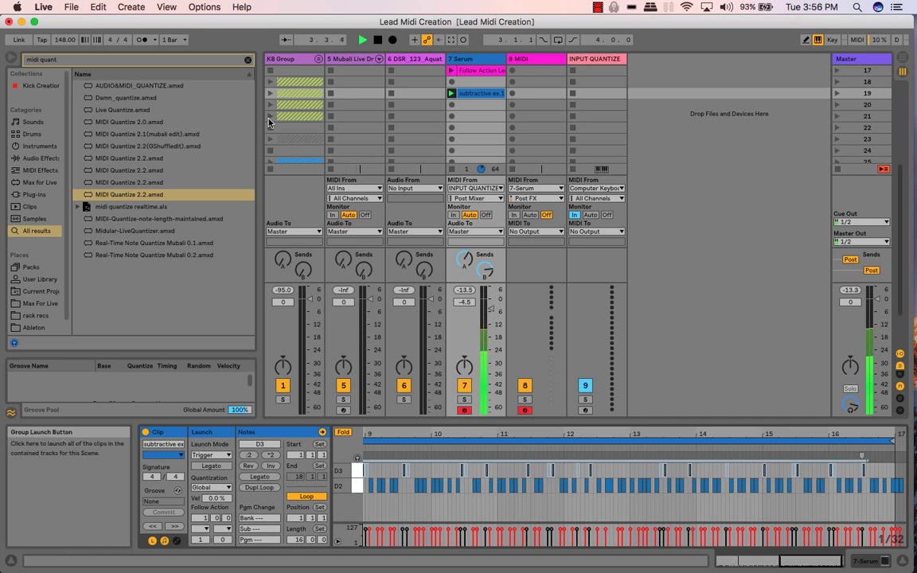
scroll(269, 121, "down", 2)
scroll(269, 121, "up", 14)
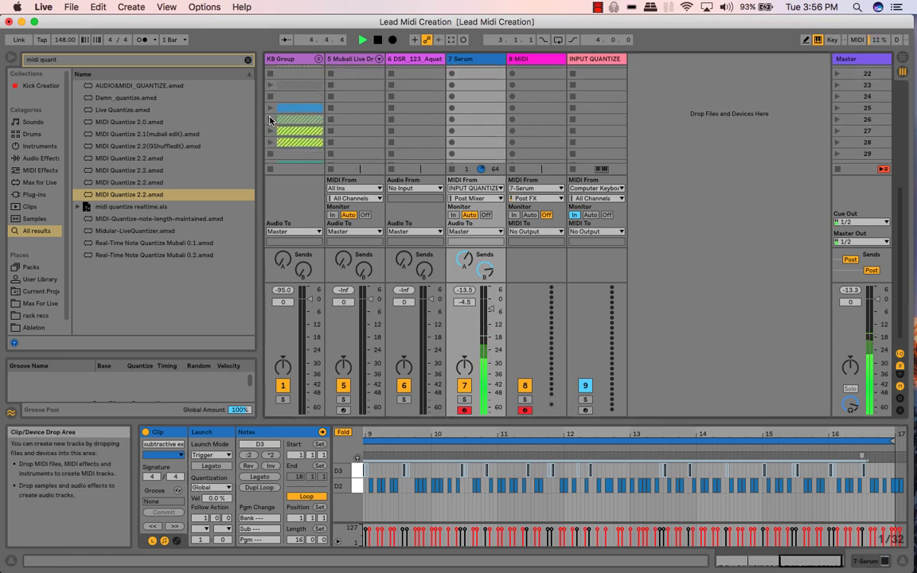
scroll(269, 128, "down", 8)
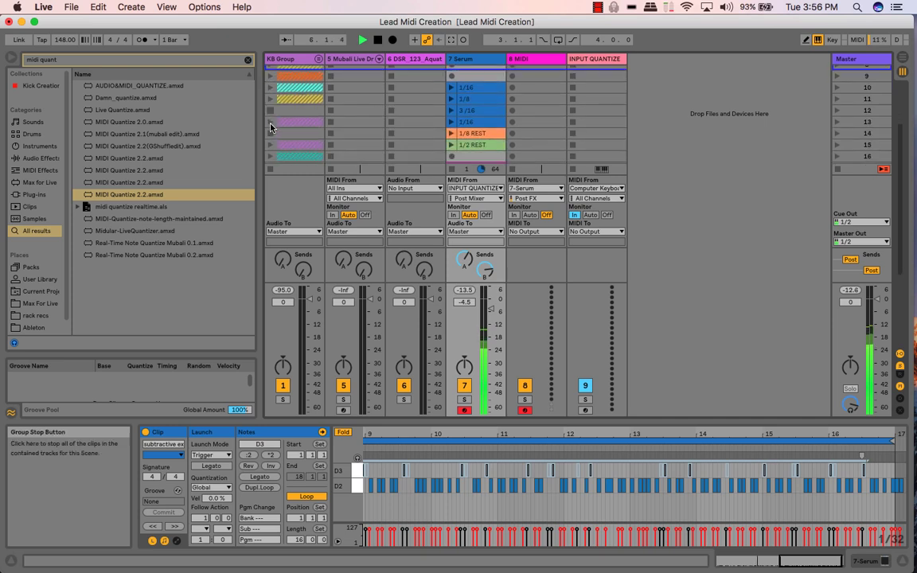
left_click(269, 136)
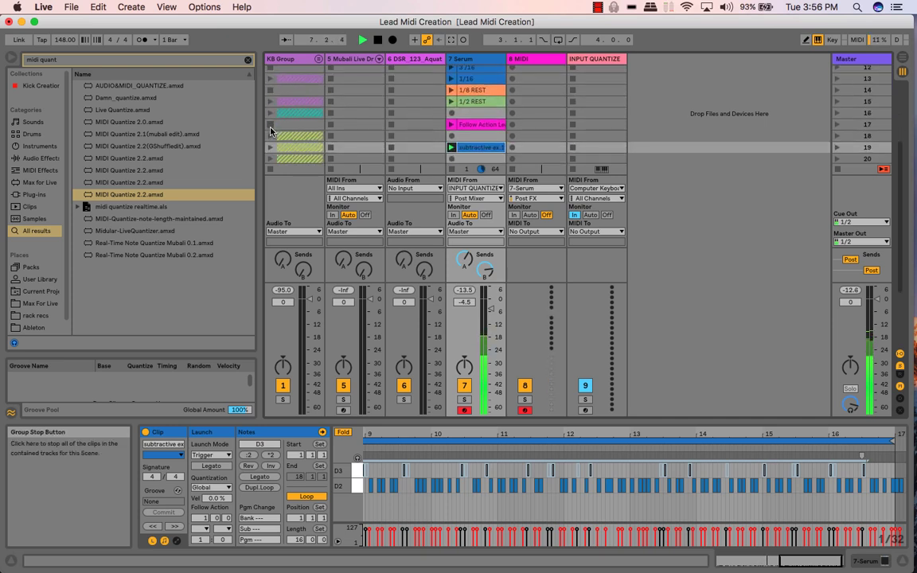
scroll(269, 136, "up", 11)
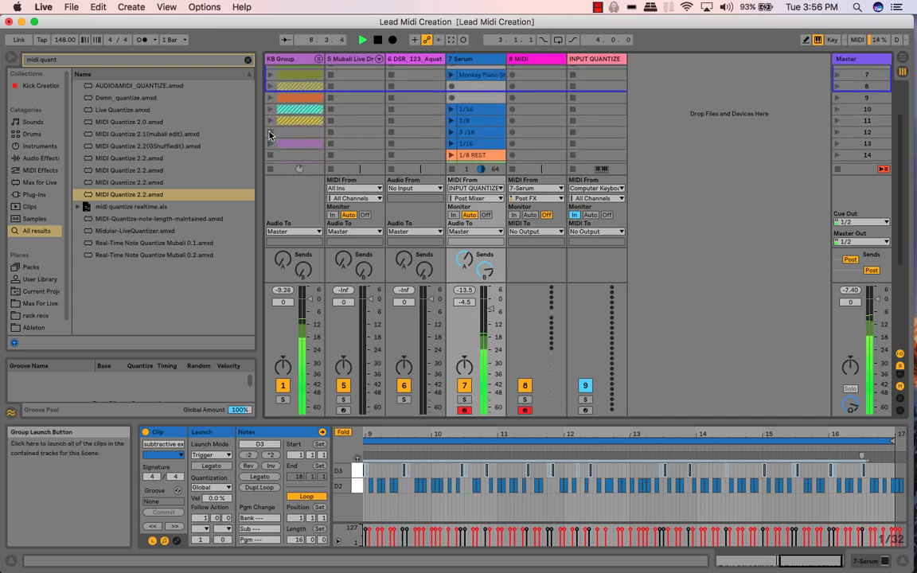
left_click(318, 59)
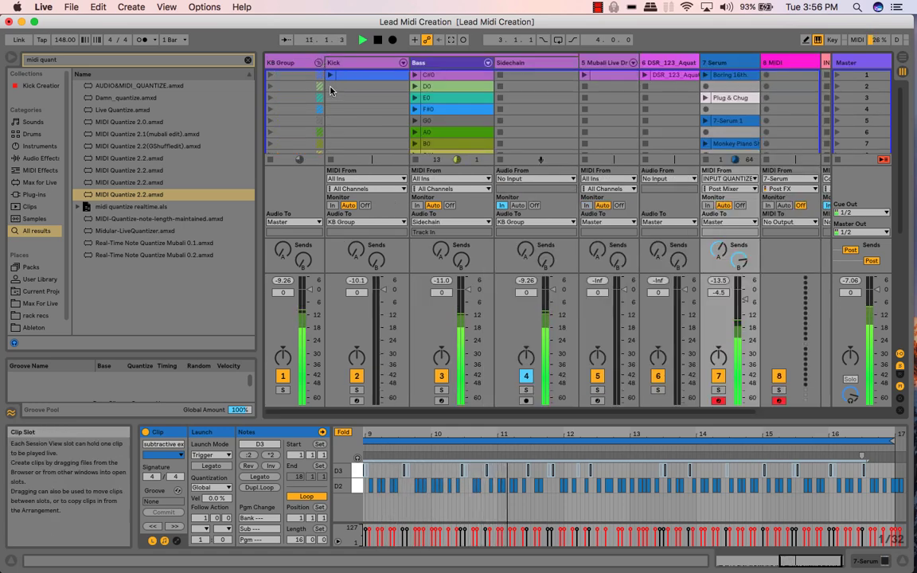
left_click(328, 74)
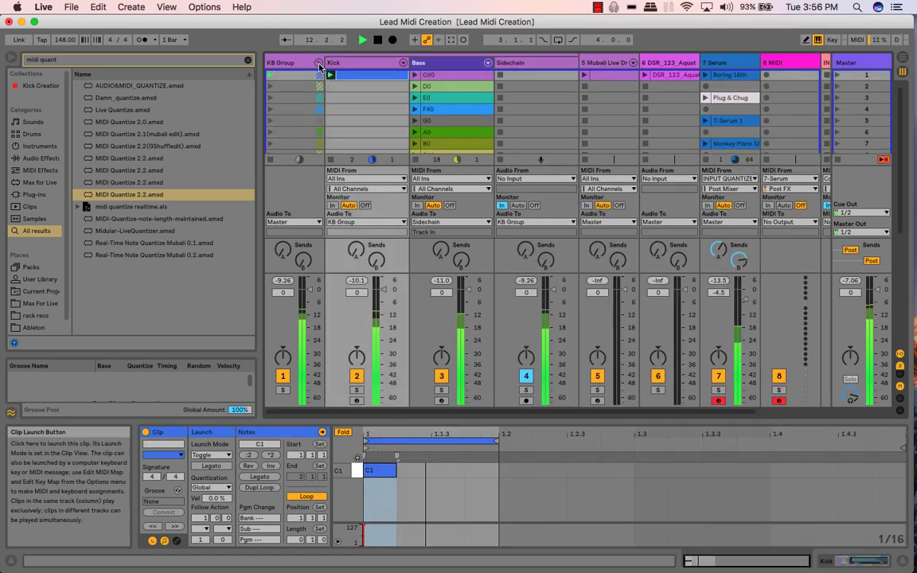
left_click(318, 63)
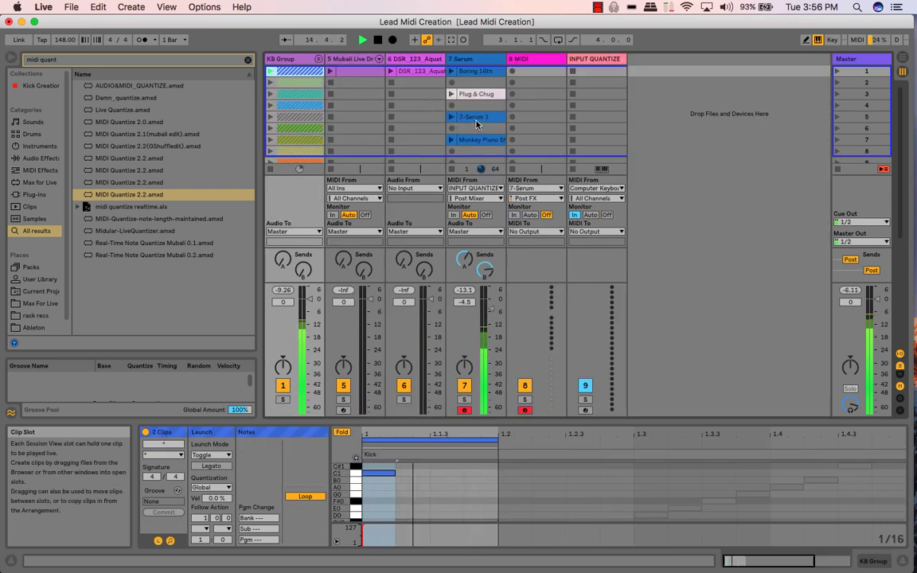
Step: Shorten all D2 and D3 notes in the subtractive ex.1 clip to 1/32, and stop playback
scroll(462, 125, "down", 5)
scroll(476, 124, "down", 5)
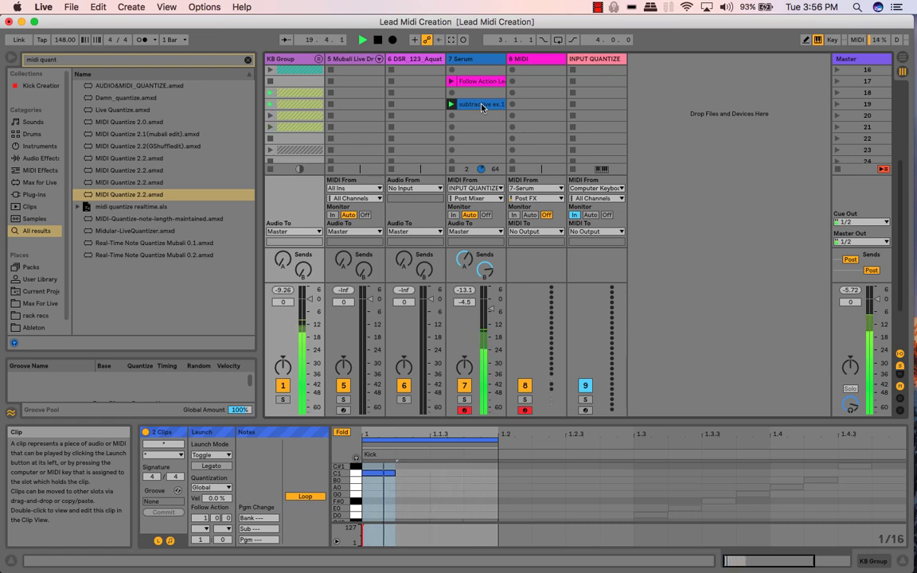
left_click(481, 108)
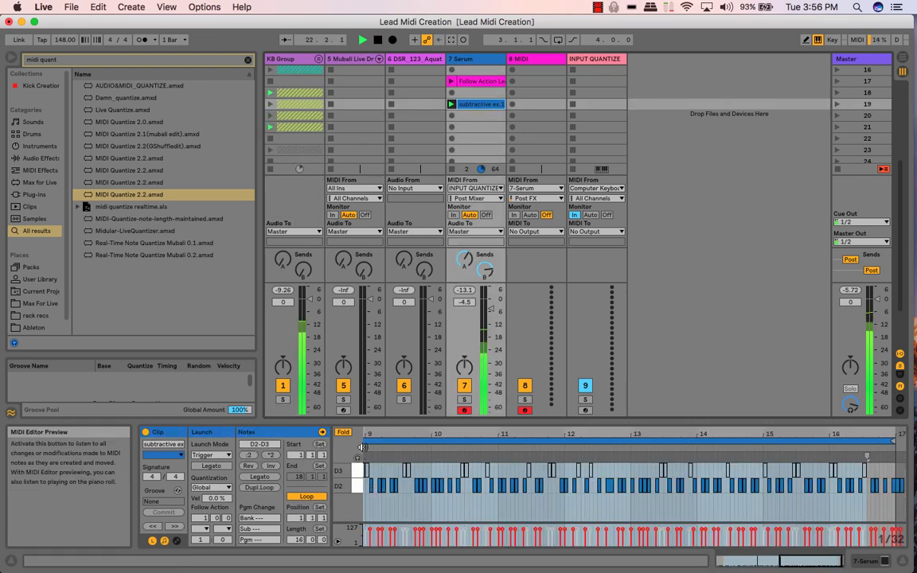
left_click_drag(387, 434, 388, 498)
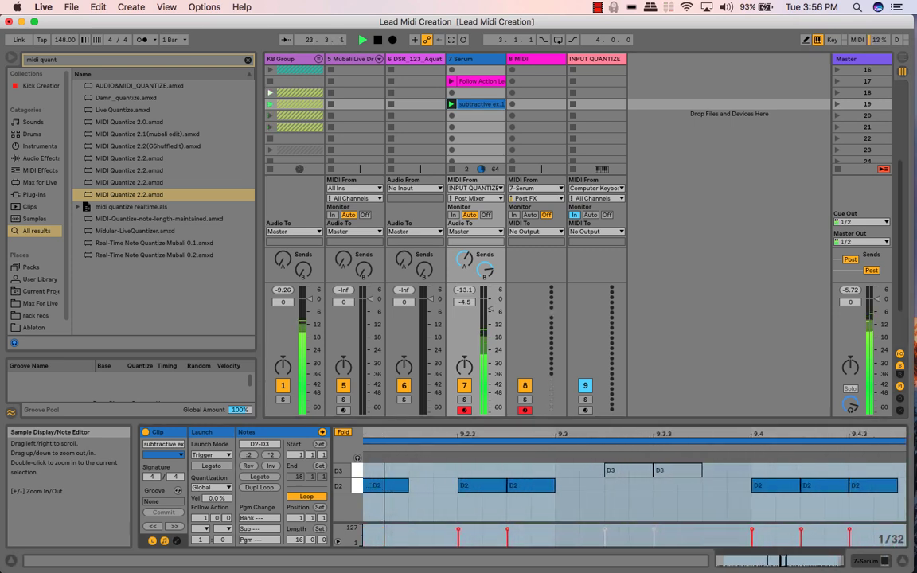
left_click(353, 487)
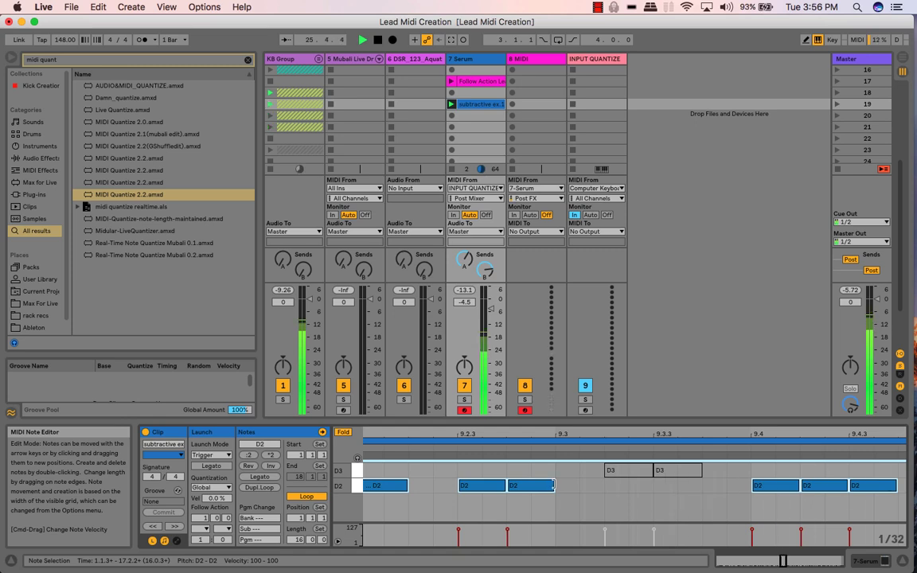
left_click_drag(553, 485, 534, 486)
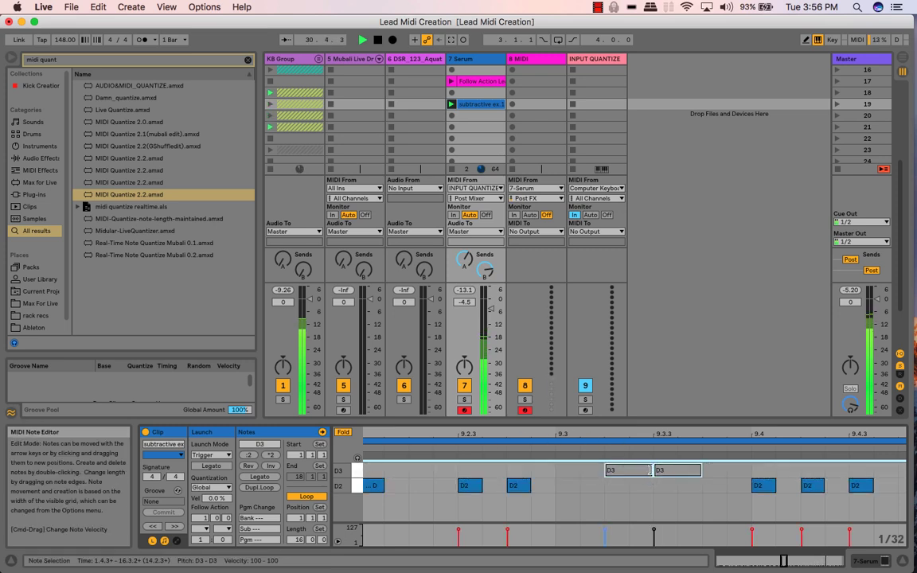
left_click_drag(651, 470, 629, 480)
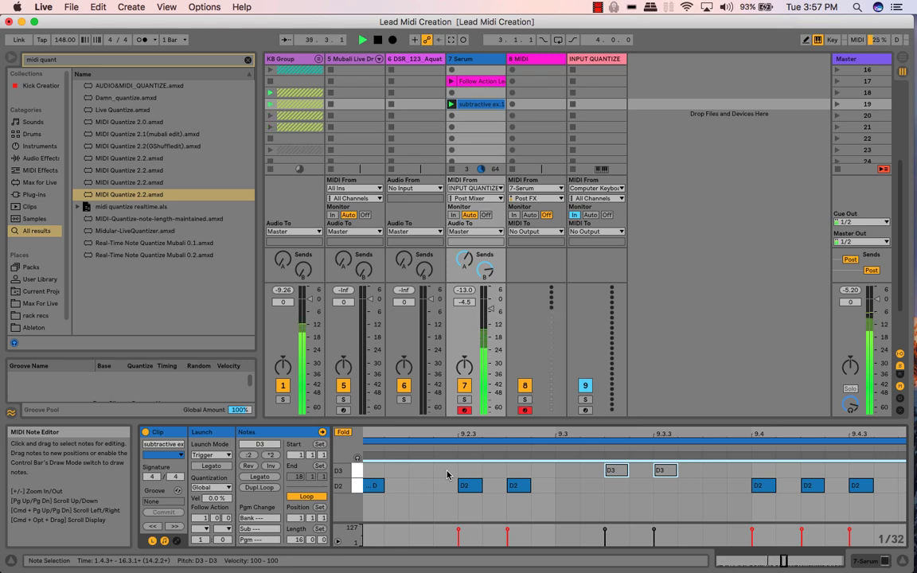
key("space")
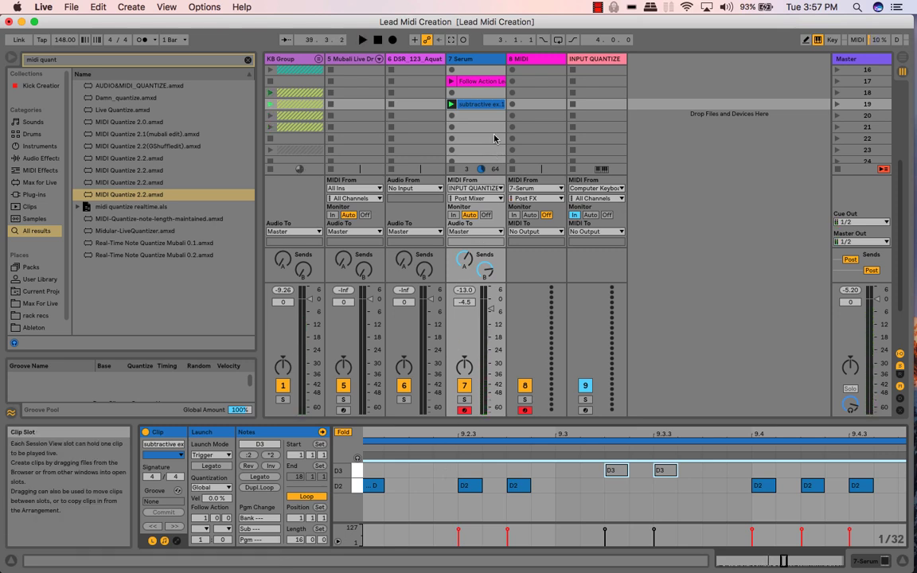
Step: Place the Boring 16th clip from scene 1 into the Serum track's scene 21 slot
scroll(493, 138, "up", 8)
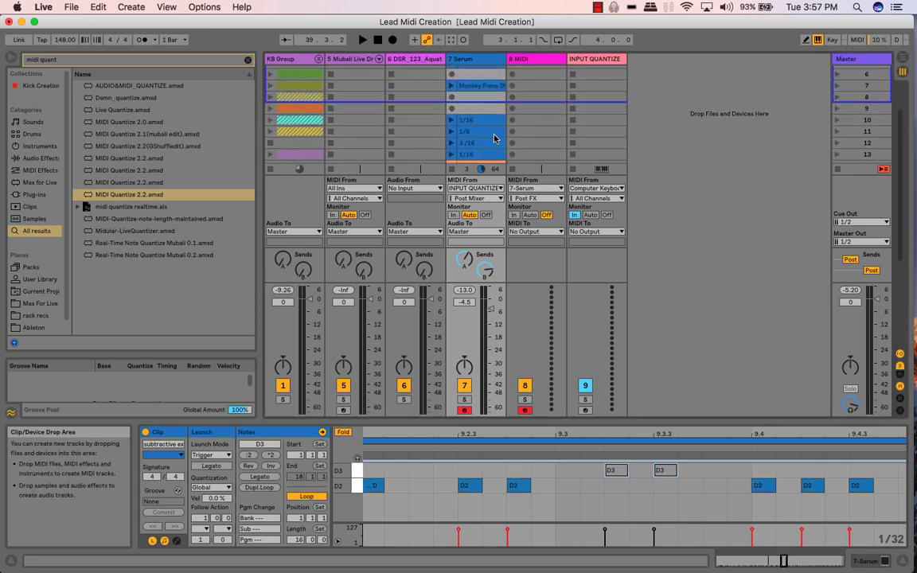
scroll(493, 138, "down", 8)
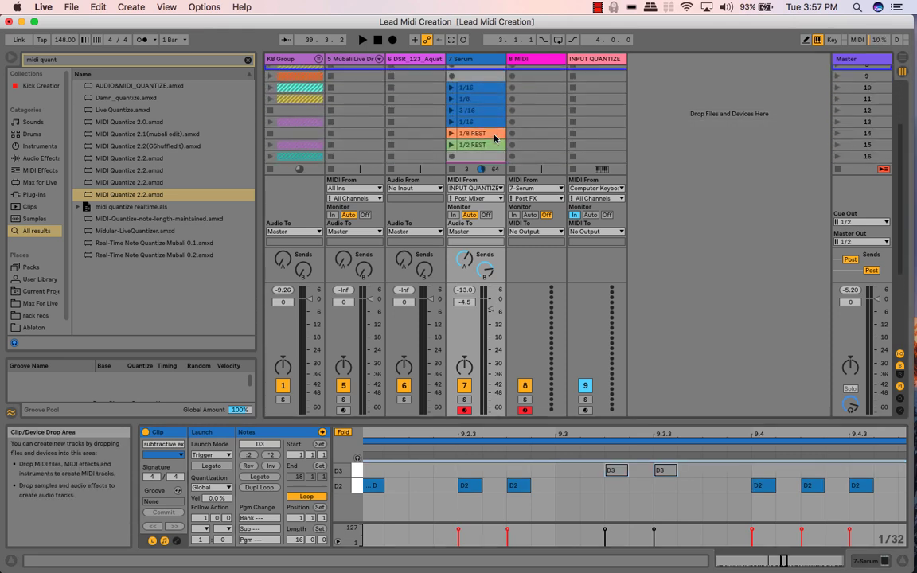
scroll(493, 139, "up", 1)
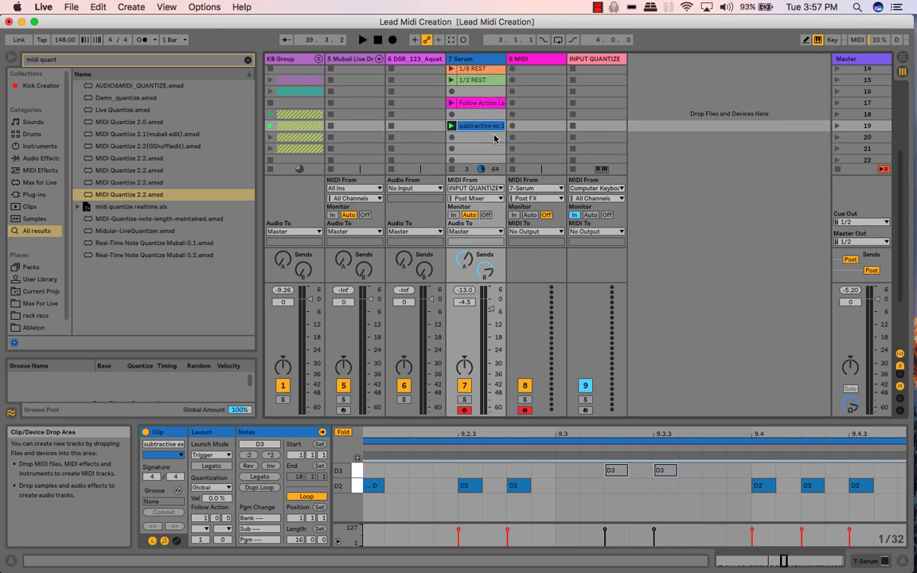
scroll(493, 139, "up", 10)
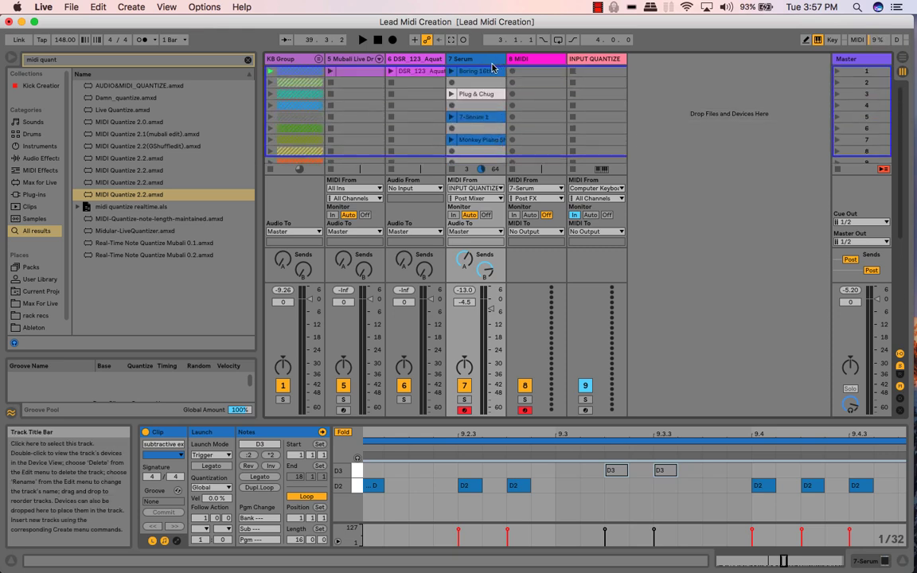
left_click(487, 73)
left_click_drag(487, 72, 485, 129)
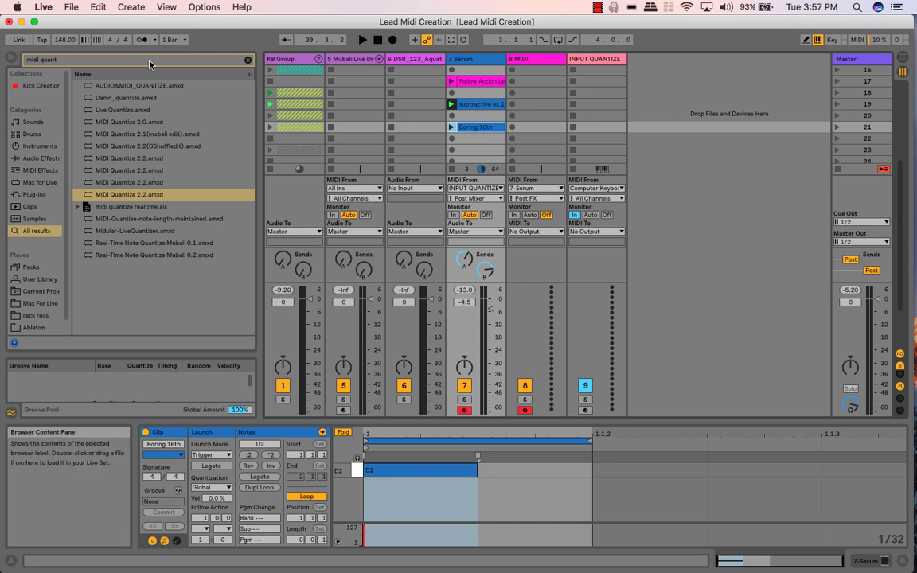
Step: Search the browser for "proba" and insert probability gate.amxd before Serum in the Serum track's device chain
left_click(247, 61)
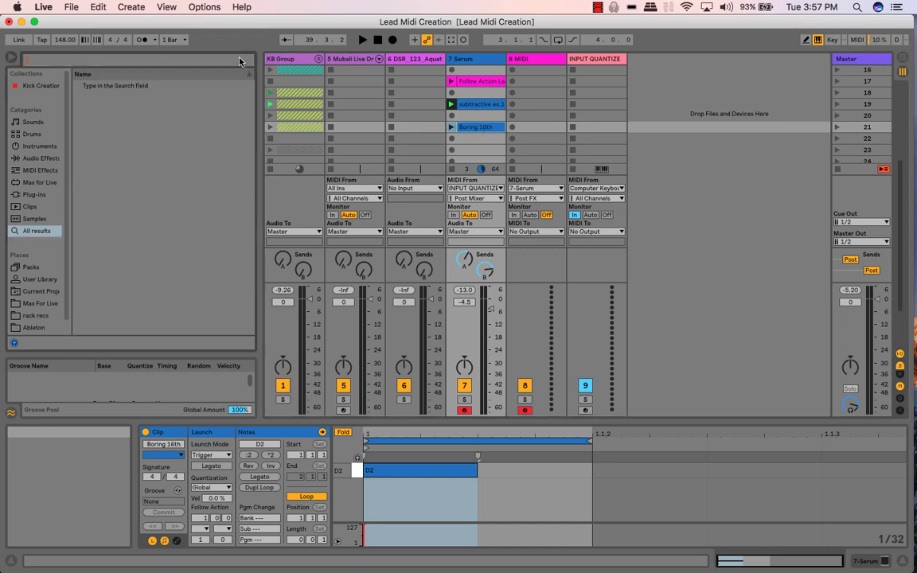
type("proba")
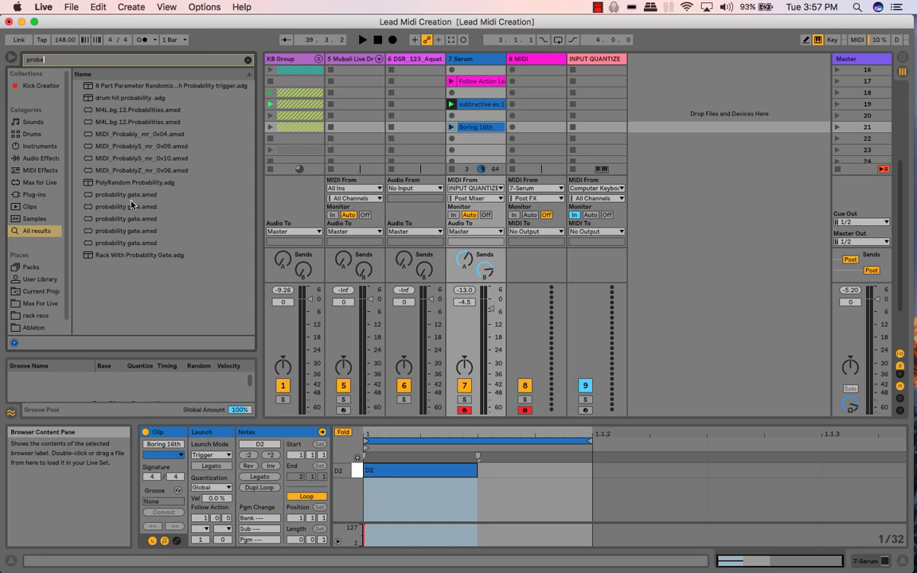
mouse_move(131, 205)
left_mouse_down()
mouse_move(225, 202)
mouse_move(398, 241)
mouse_move(491, 177)
mouse_move(459, 49)
mouse_move(369, 366)
mouse_move(193, 477)
mouse_move(176, 469)
left_mouse_up()
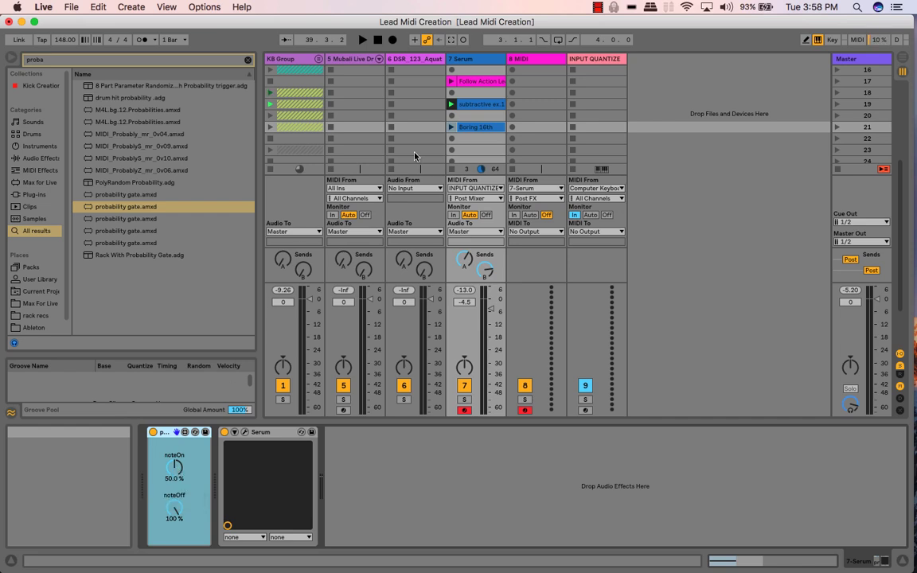
Step: Launch the Boring 16th clip in scene 21 and lower the probability gate's noteOn chance to 16.1 %
left_click(166, 477)
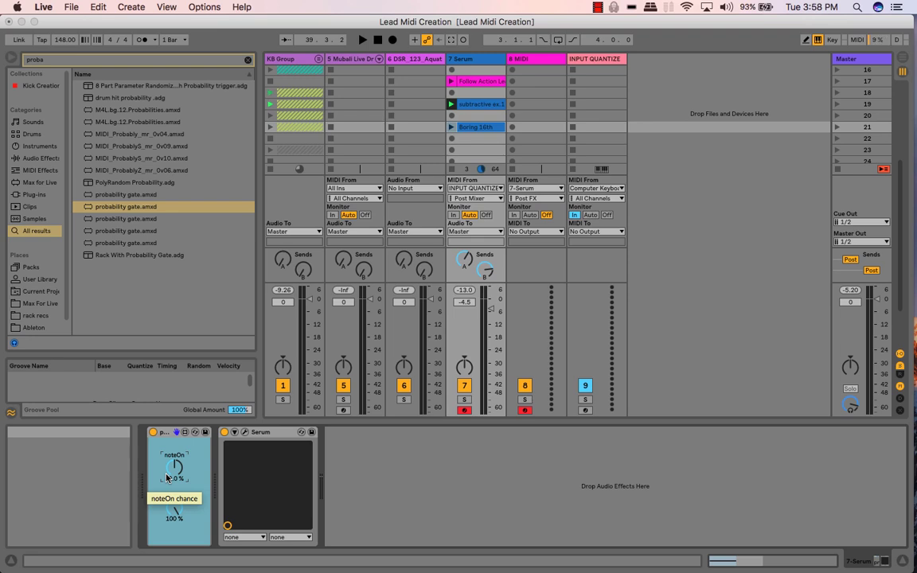
left_click(468, 131)
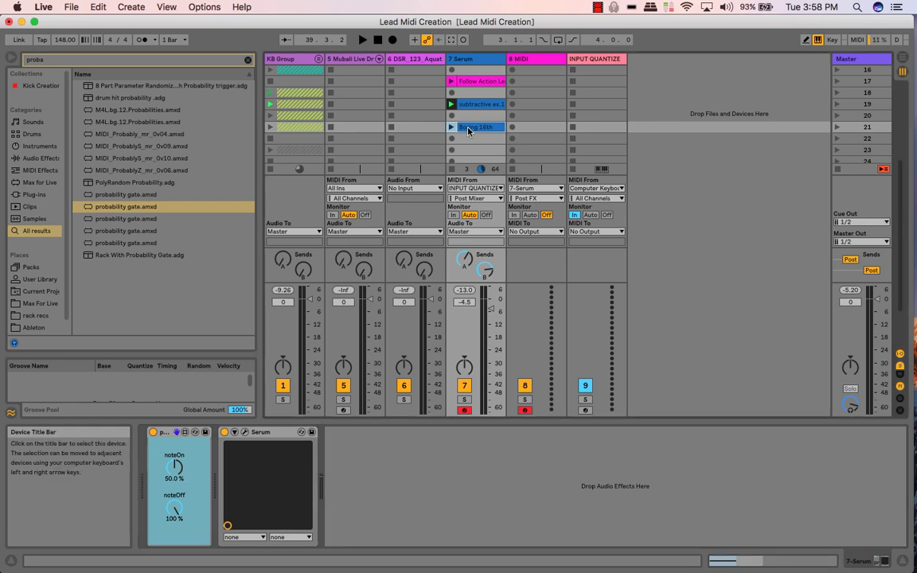
key("Return")
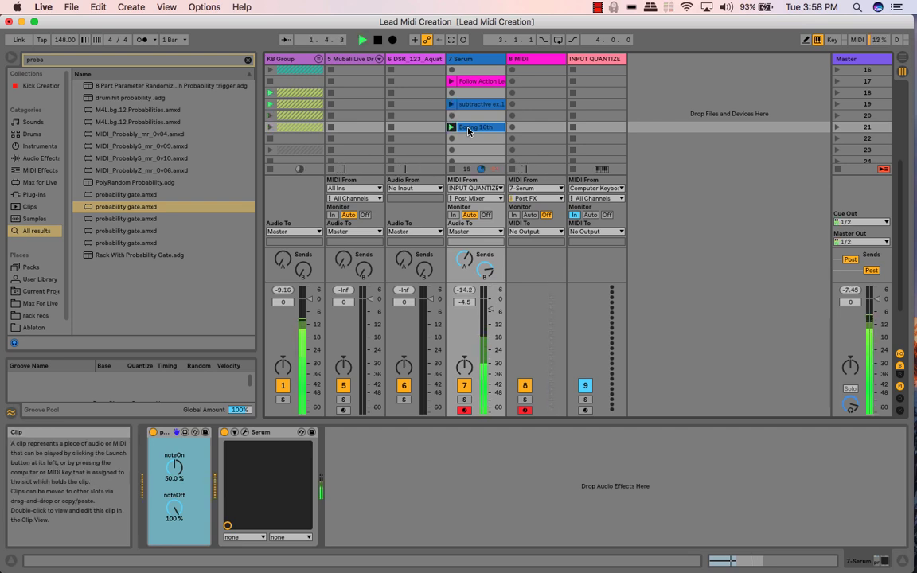
left_click_drag(172, 468, 173, 510)
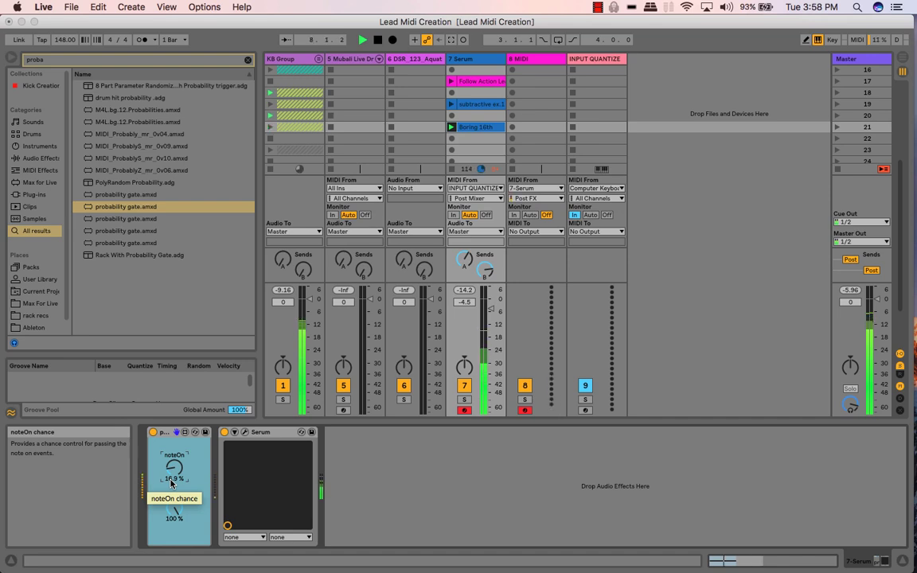
mouse_move(170, 483)
left_mouse_down()
mouse_move(171, 436)
mouse_move(170, 485)
left_mouse_up()
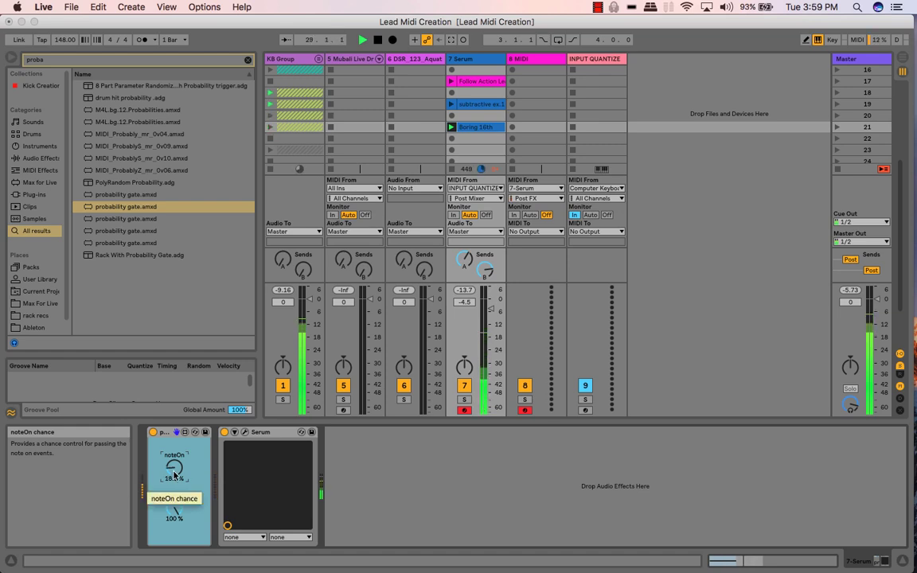
left_click_drag(173, 471, 173, 475)
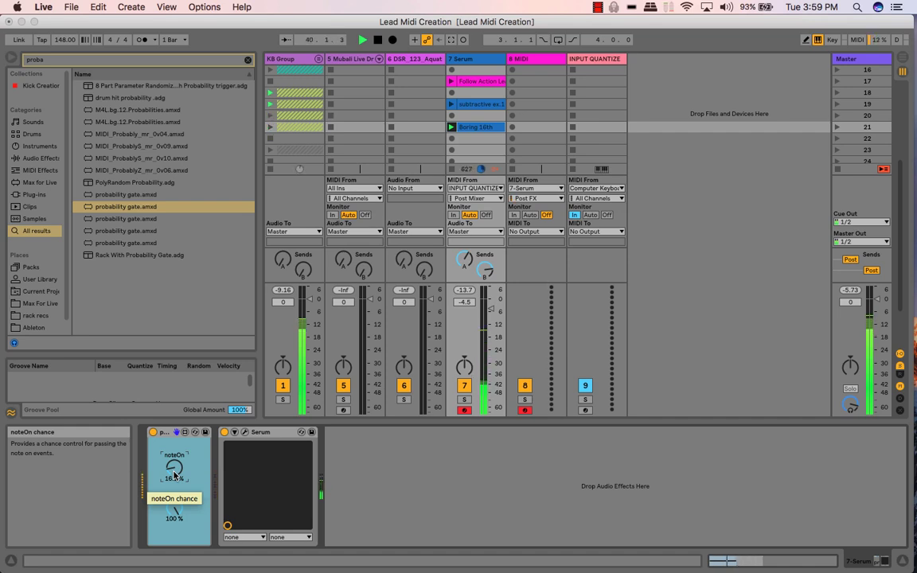
Step: Restart playback of Boring 16th with the probability gate bypassed, and switch the gate back on to compare
key("space")
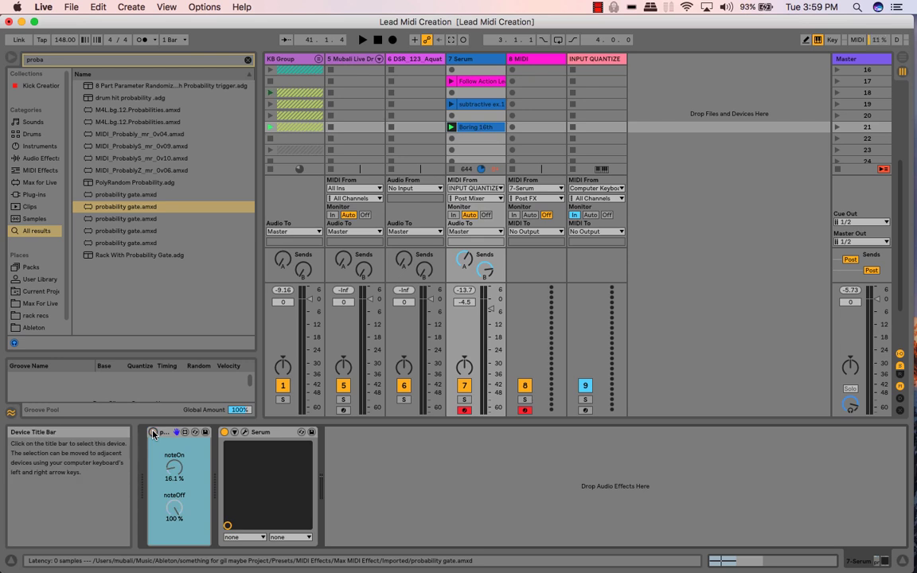
key("space")
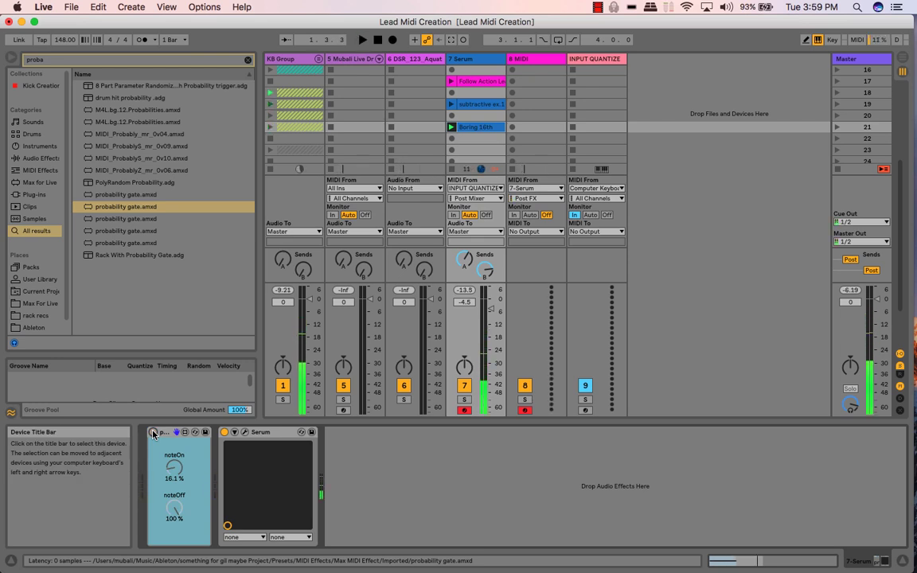
left_click(153, 433)
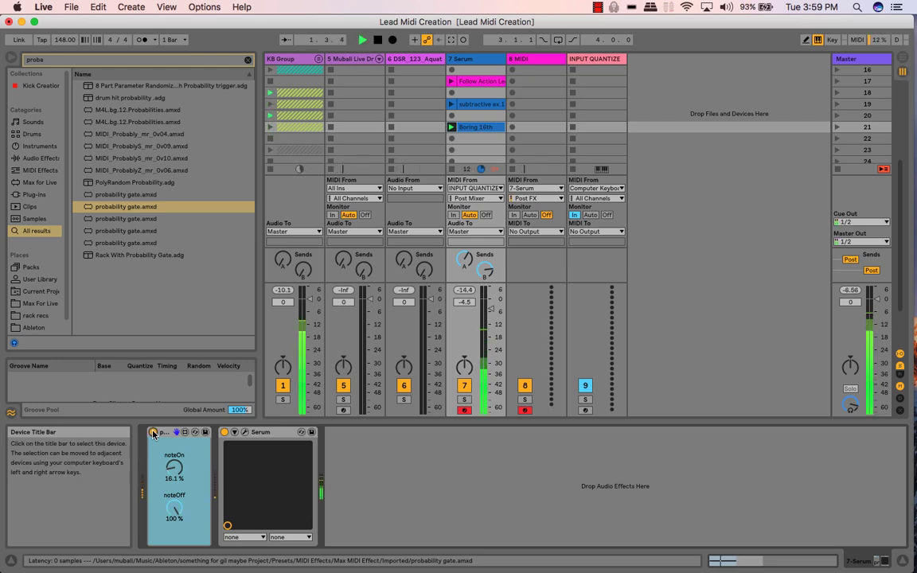